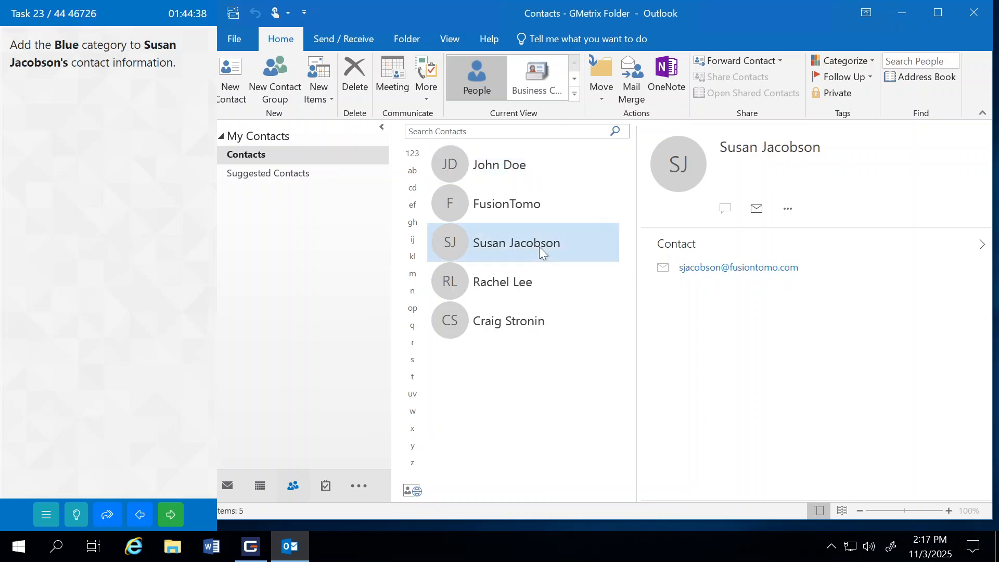
# Assign the Blue Category to the selected contact and accept the suggested category name.
pyautogui.click(869, 59)
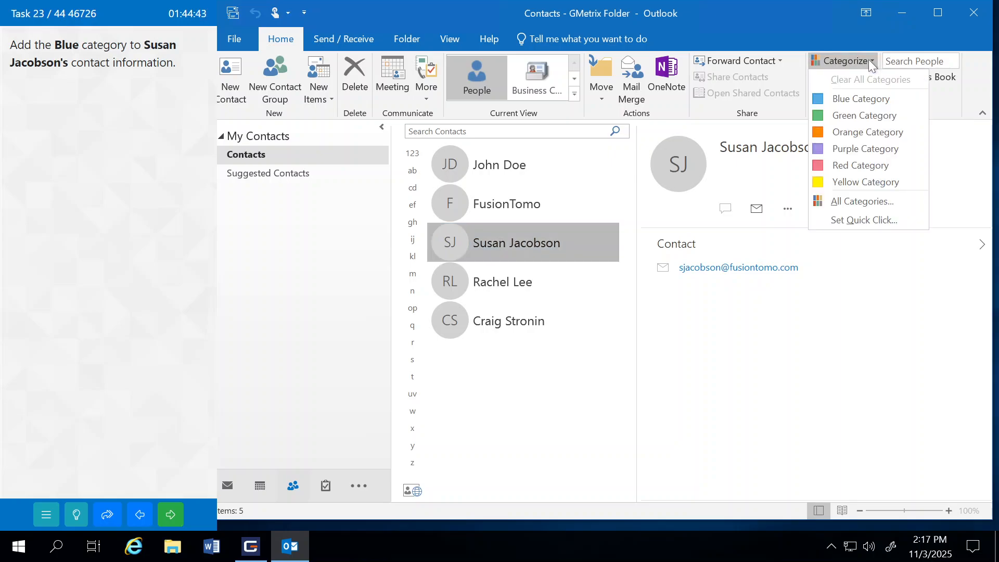
pyautogui.click(866, 97)
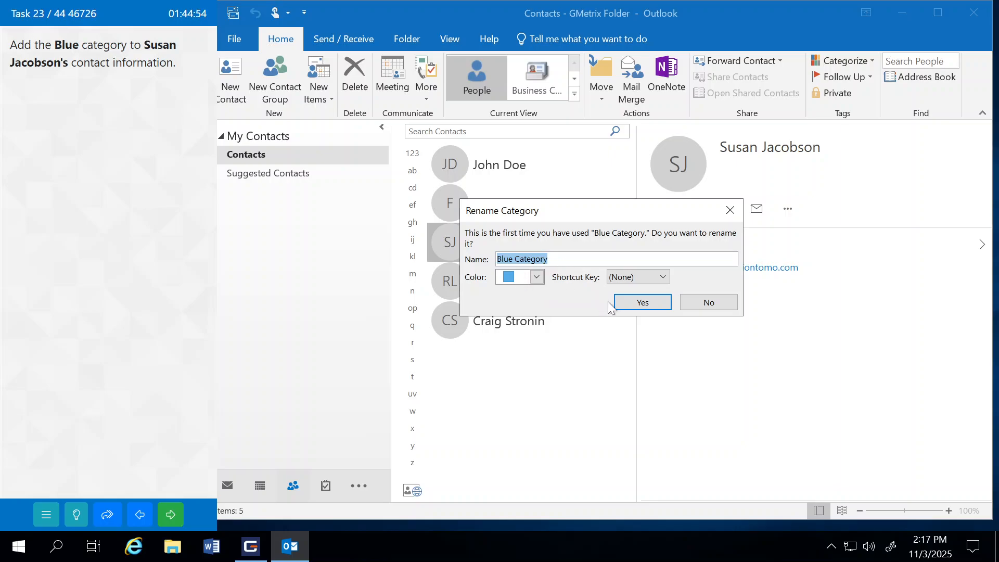
pyautogui.click(643, 303)
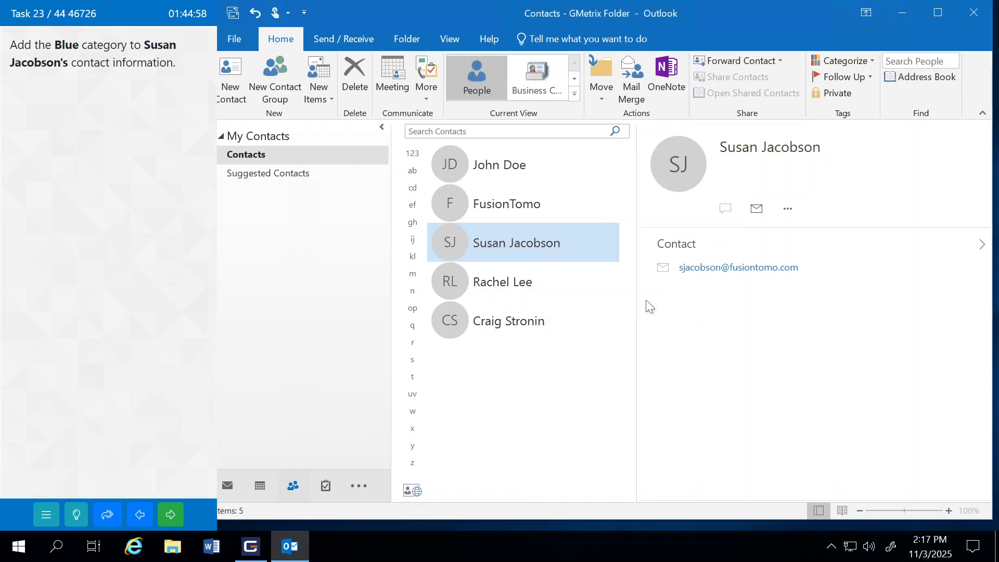
# Submit the contact category answer, continue to question 24, and allow the program to access e-mail address information for 10 minutes.
pyautogui.click(170, 515)
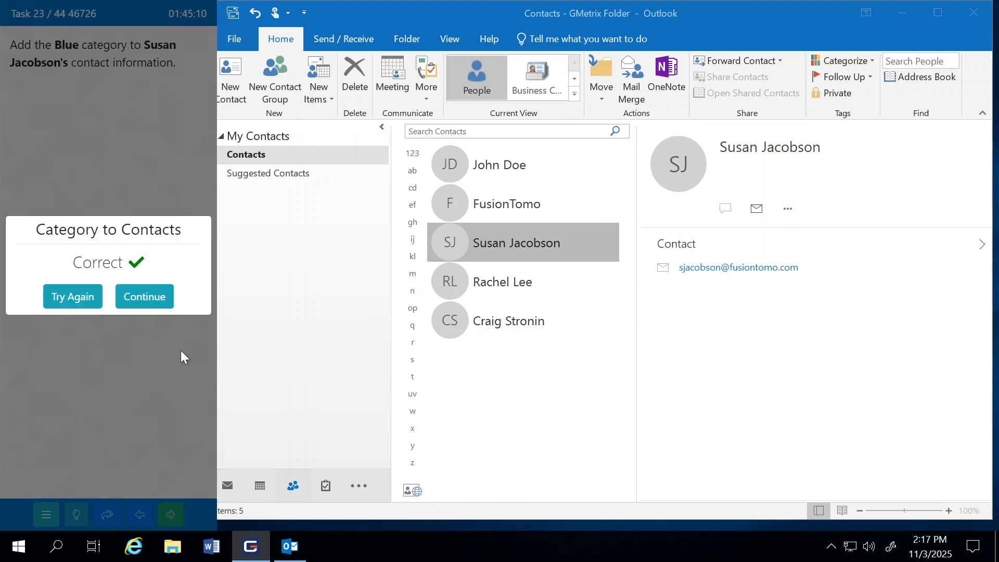
pyautogui.click(145, 295)
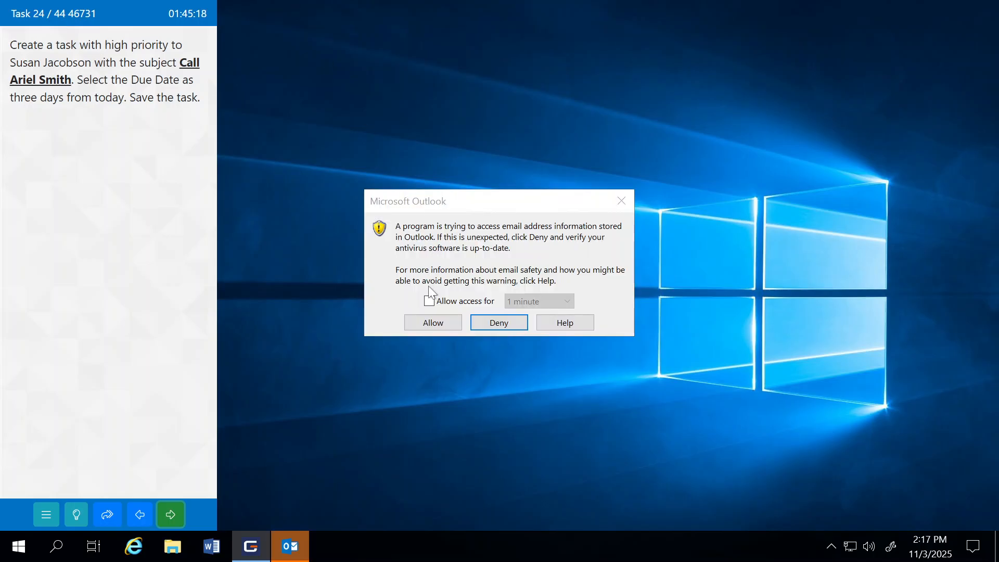
pyautogui.click(429, 301)
pyautogui.click(529, 296)
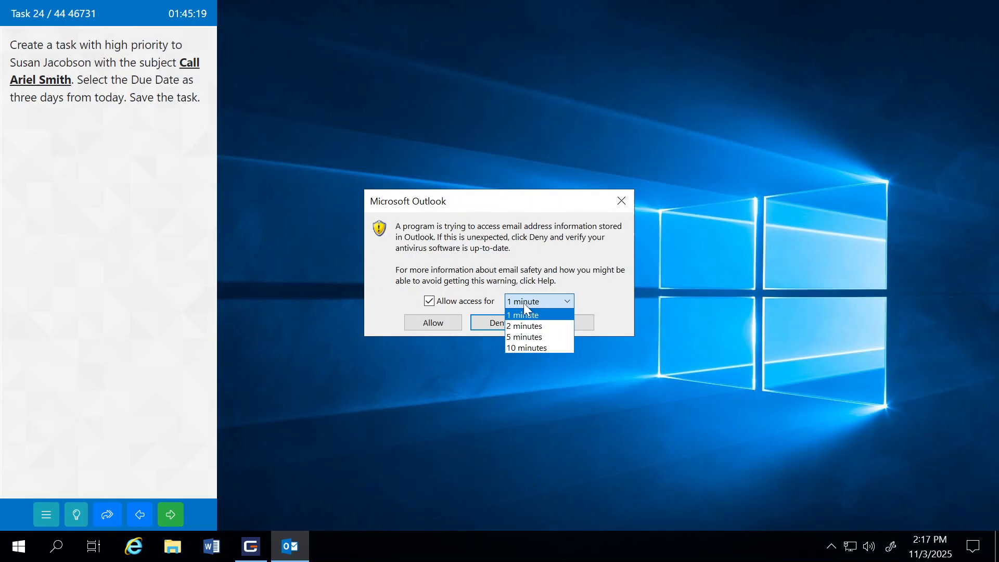
pyautogui.click(529, 346)
pyautogui.click(446, 322)
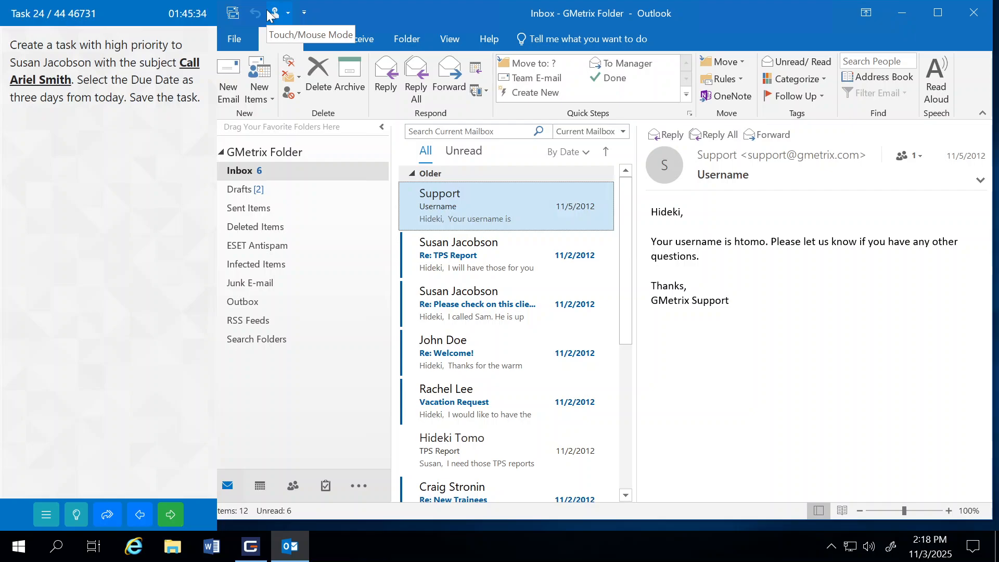
# Create a new task whose subject is "Call" followed by the person's full name from the instructions.
pyautogui.click(255, 91)
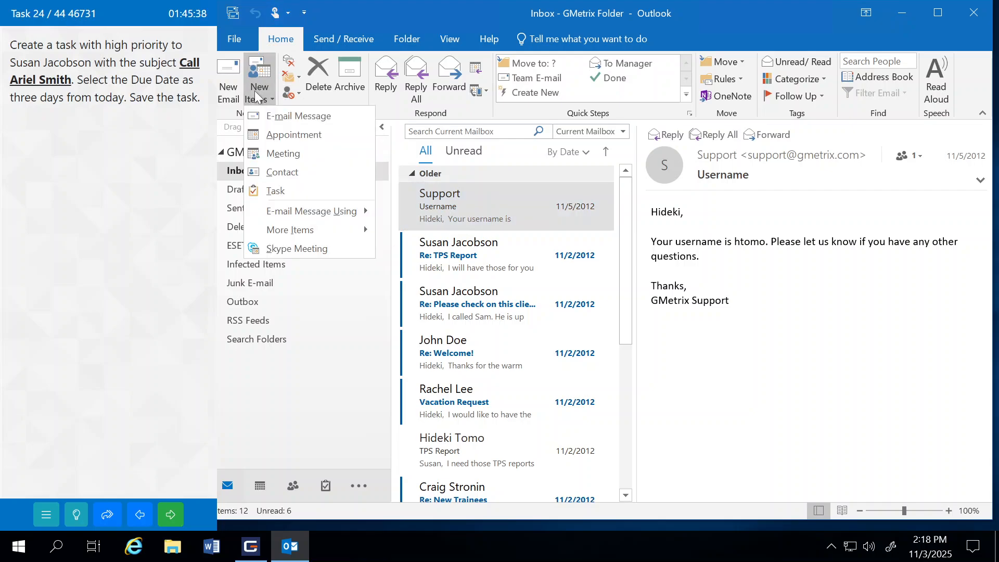
pyautogui.click(284, 189)
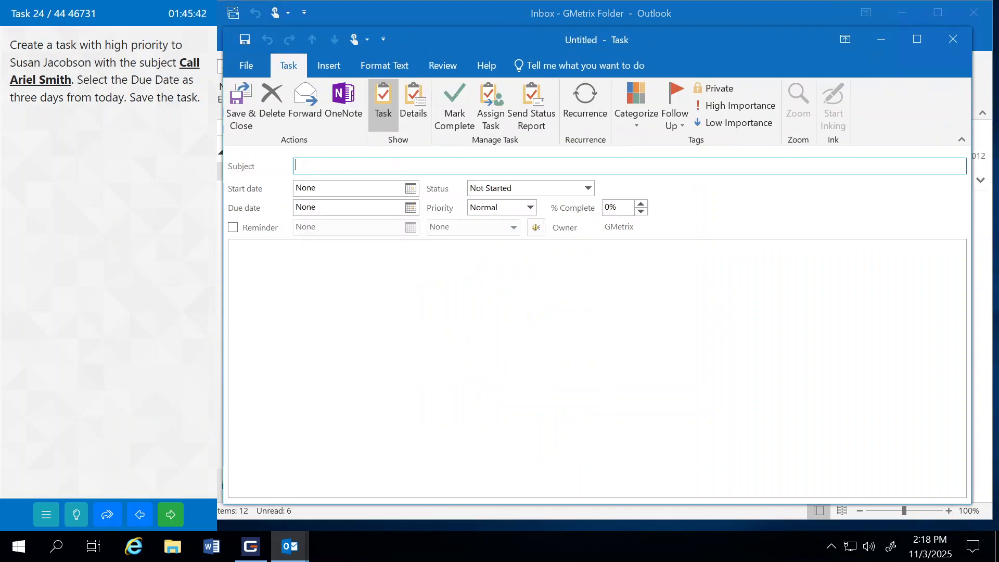
pyautogui.write('Call Arie')
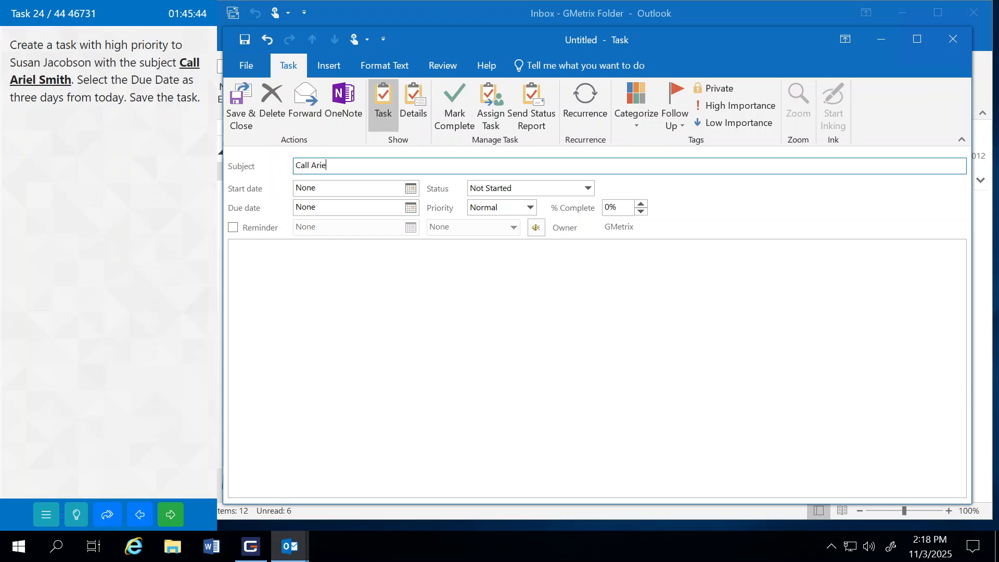
pyautogui.write('l Smith')
# Set the call task's due date to Thu 11/6/2025 and its priority to High, and save and close it.
pyautogui.click(411, 208)
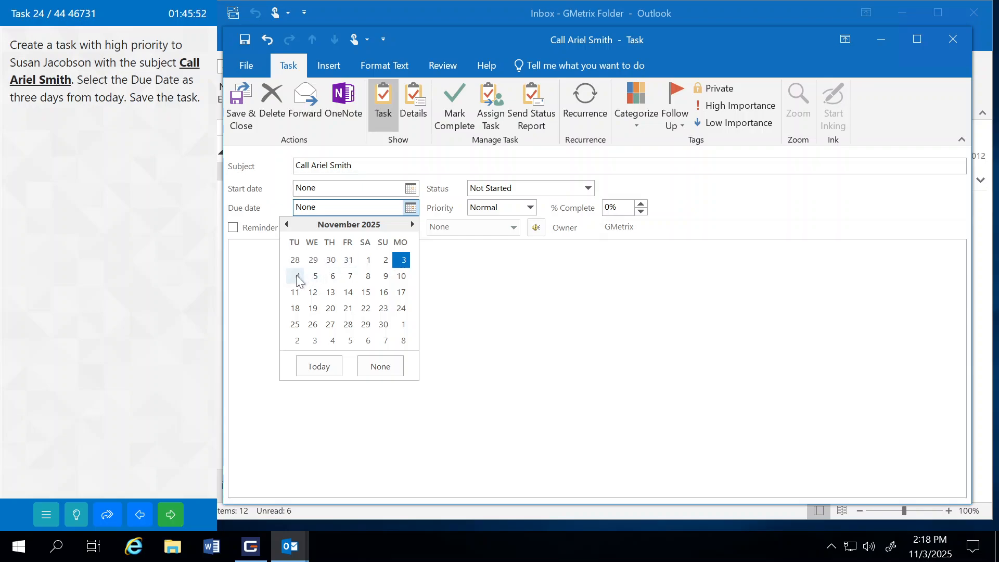
pyautogui.click(332, 276)
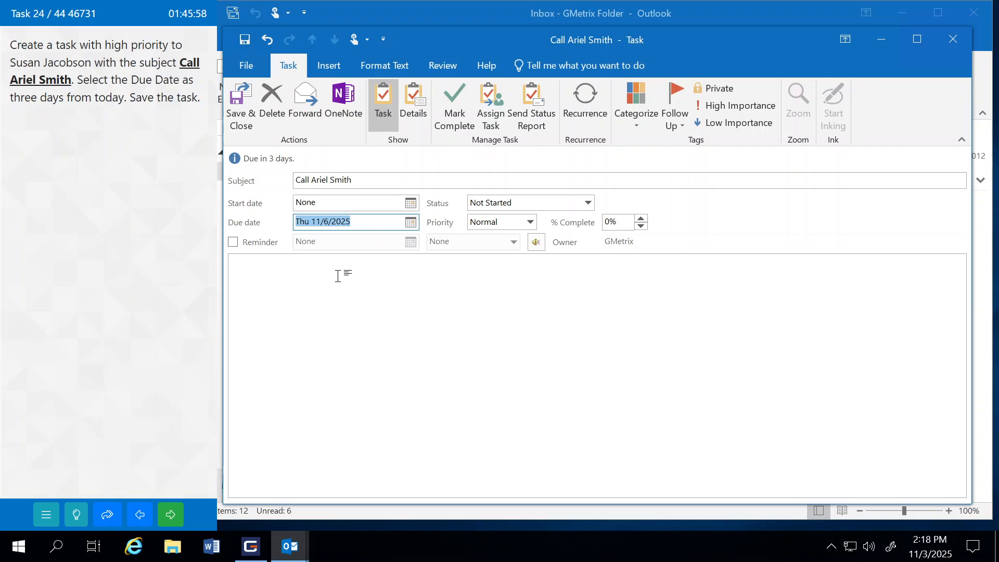
pyautogui.click(496, 223)
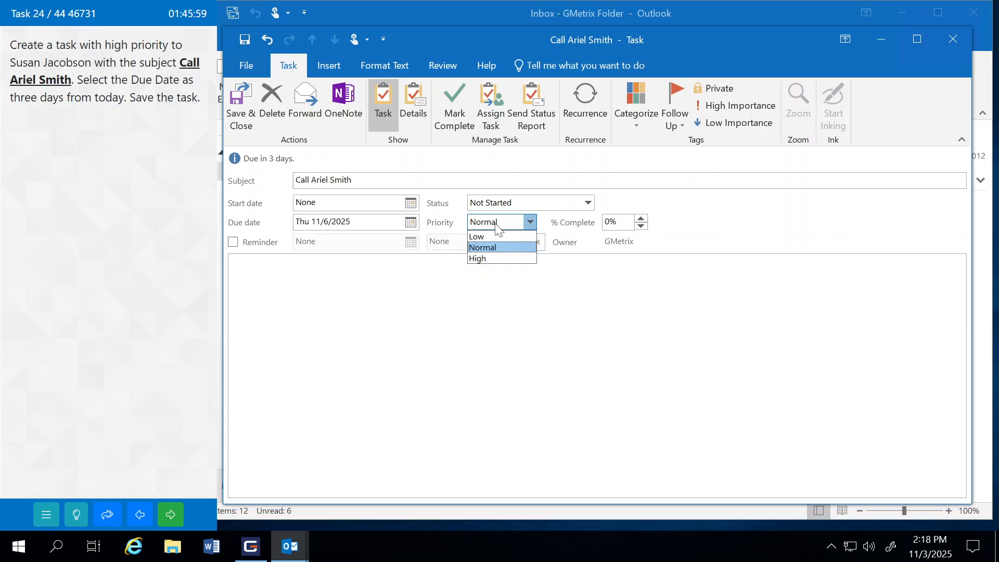
pyautogui.click(488, 257)
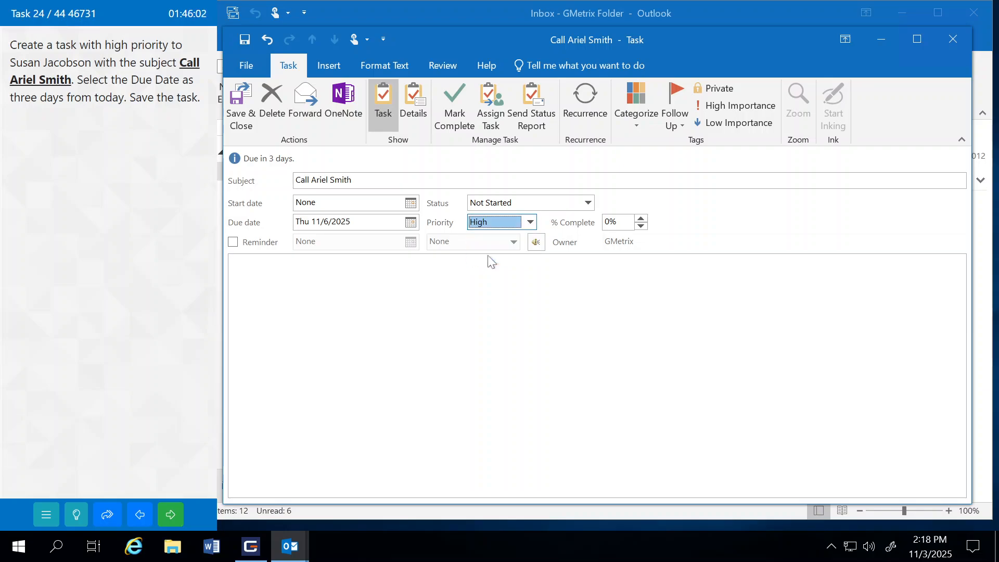
pyautogui.click(241, 106)
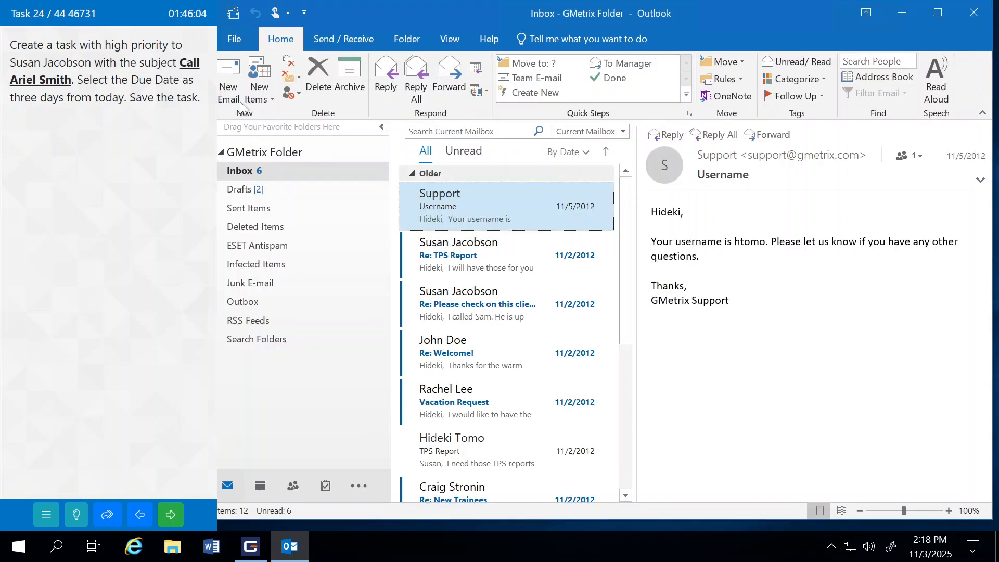
# Submit the high-priority task answer, continue to question 25, and grant e-mail address access for 10 minutes.
pyautogui.click(170, 504)
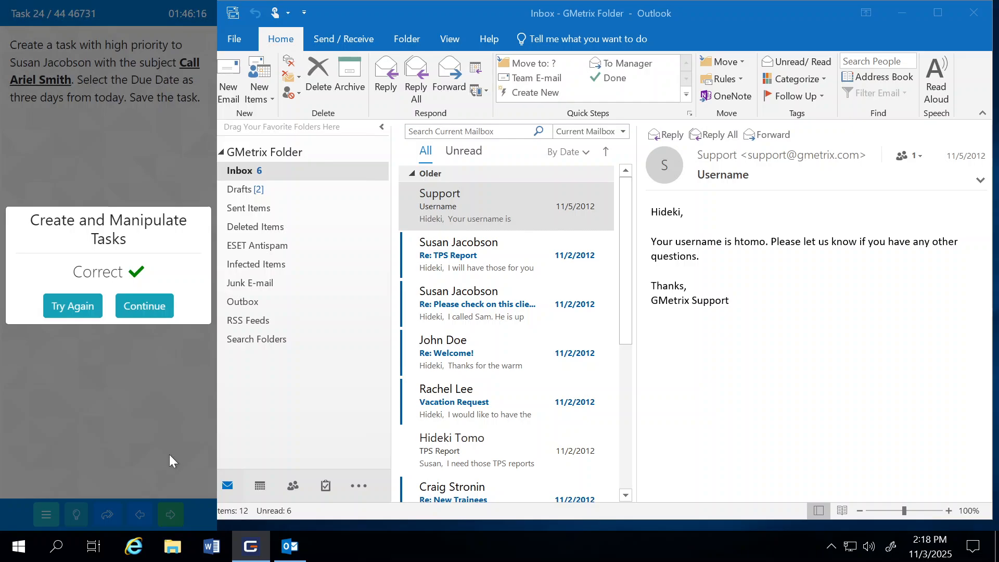
pyautogui.click(151, 294)
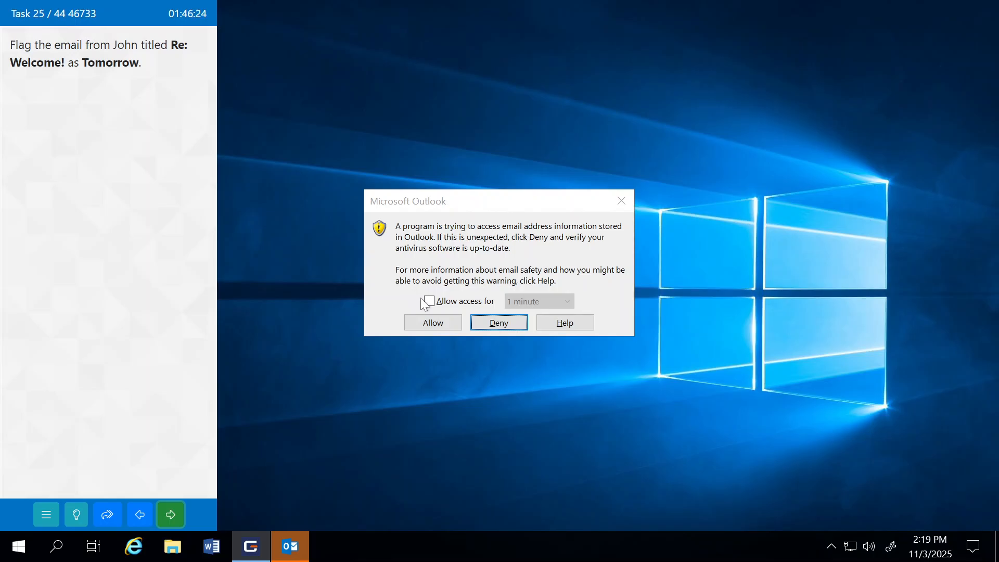
pyautogui.click(430, 301)
pyautogui.click(516, 301)
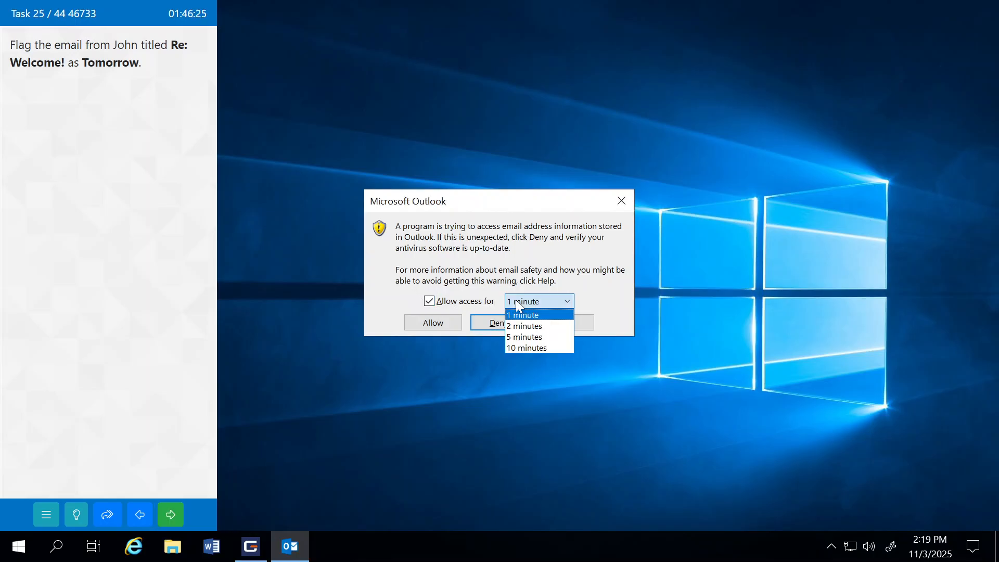
pyautogui.click(527, 346)
pyautogui.click(442, 326)
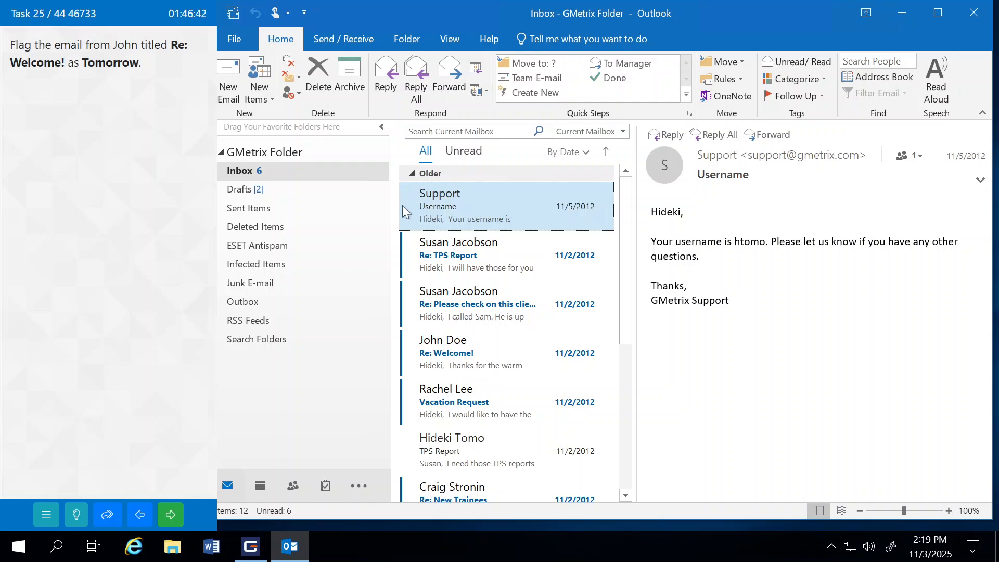
# Flag the inbox message titled "Re: Welcome!" for follow-up Tomorrow.
pyautogui.click(466, 359)
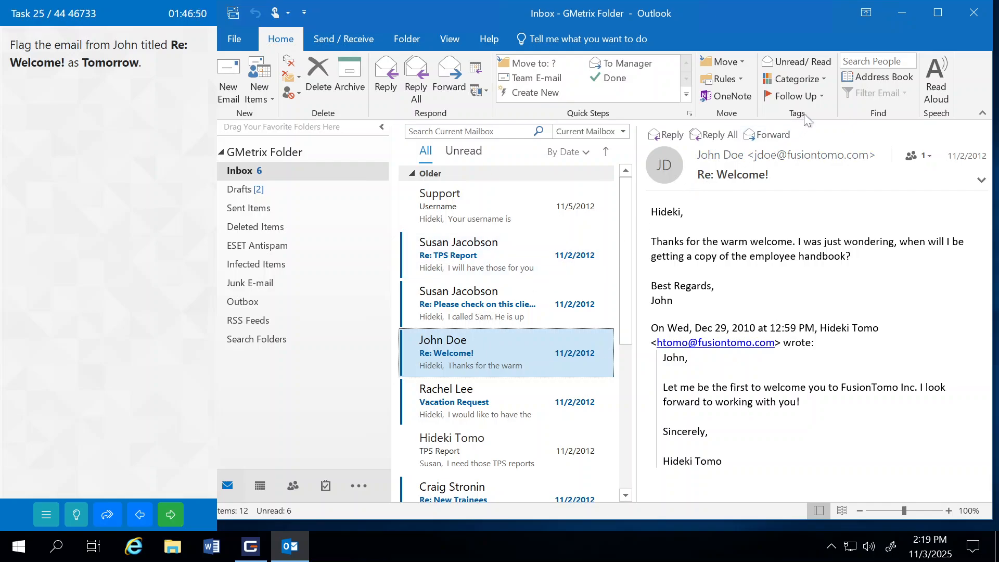
pyautogui.click(820, 99)
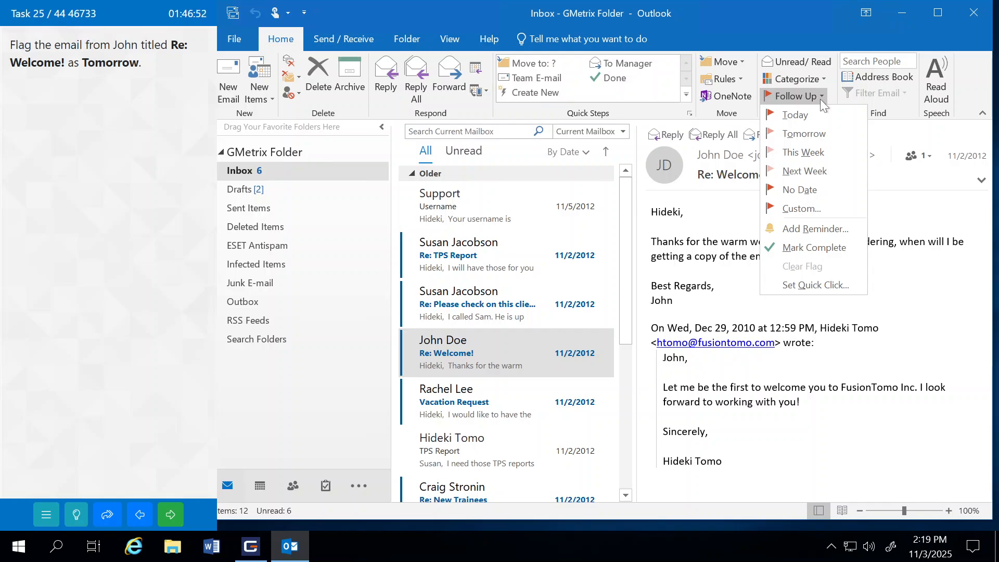
pyautogui.click(812, 133)
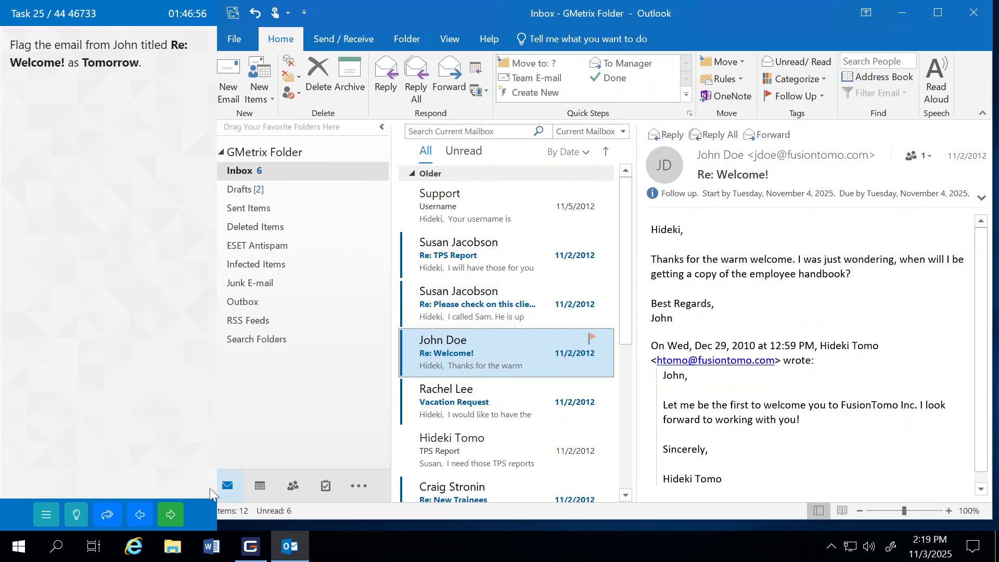
# Submit the message flagging answer and continue to question 26.
pyautogui.click(172, 516)
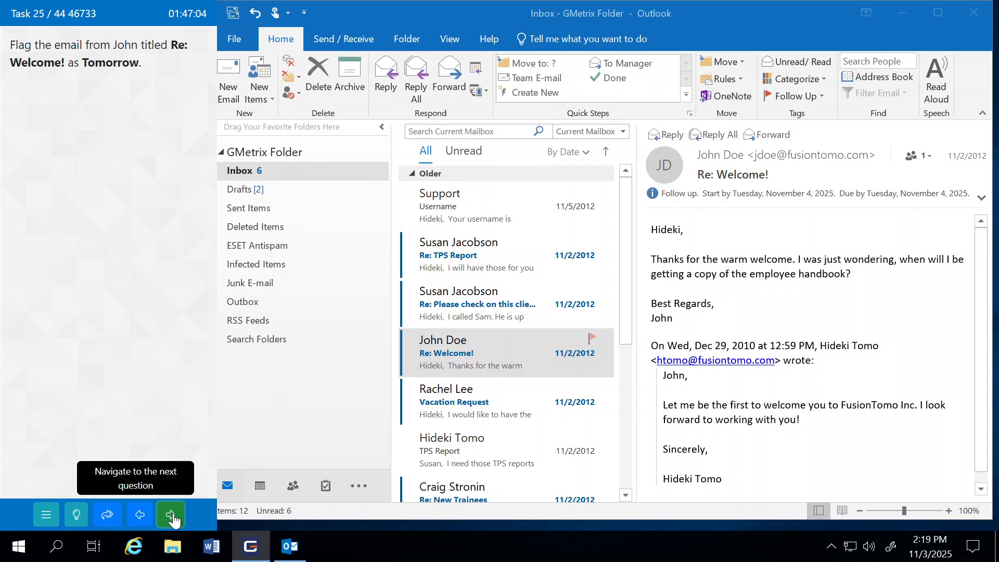
pyautogui.click(173, 515)
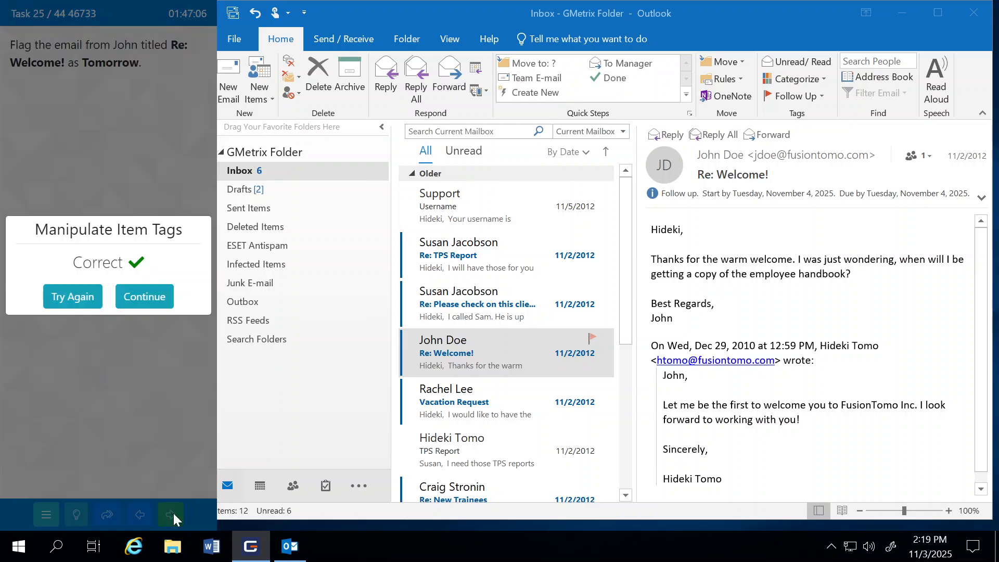
pyautogui.click(142, 300)
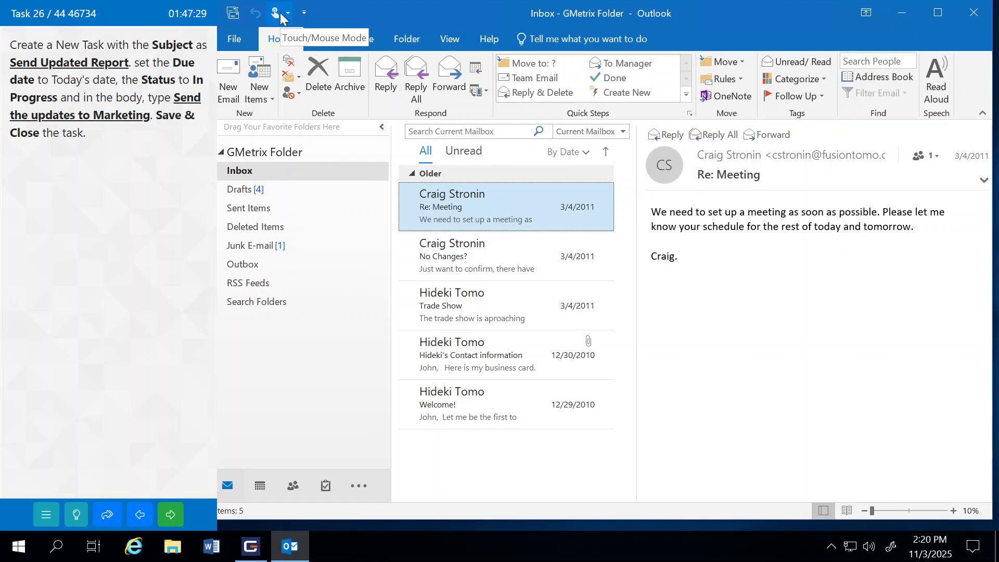
# Create a new task with the subject "Send Updated Report".
pyautogui.click(266, 99)
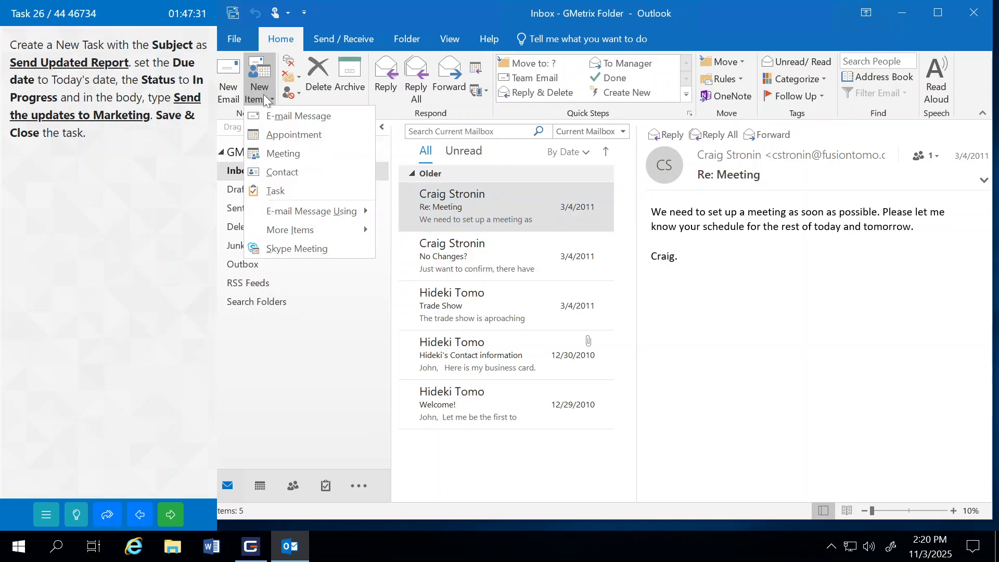
pyautogui.click(278, 191)
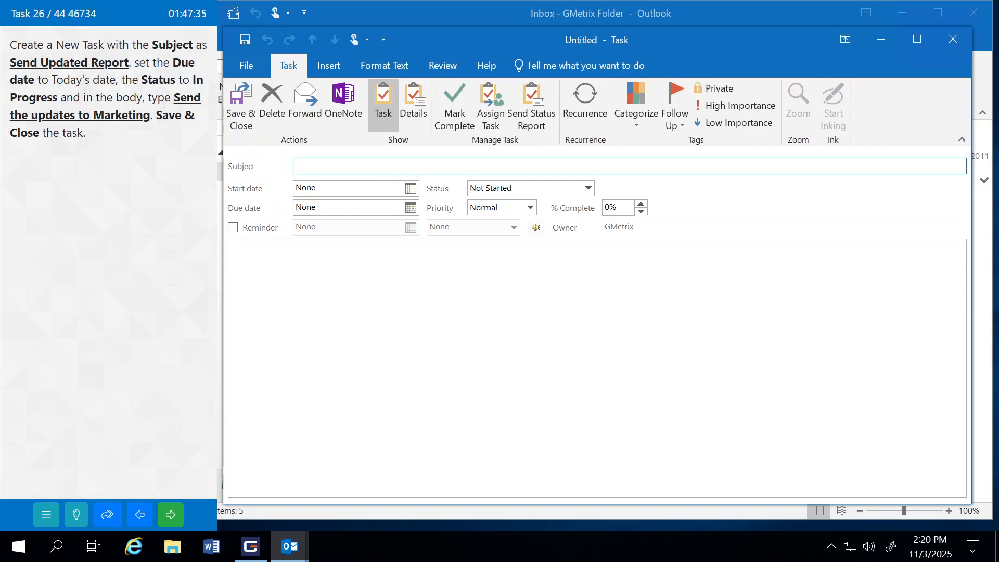
pyautogui.write('Send Updated Report')
# Set the report task's due date to Mon 11/3/2025 and its status to In Progress.
pyautogui.click(411, 208)
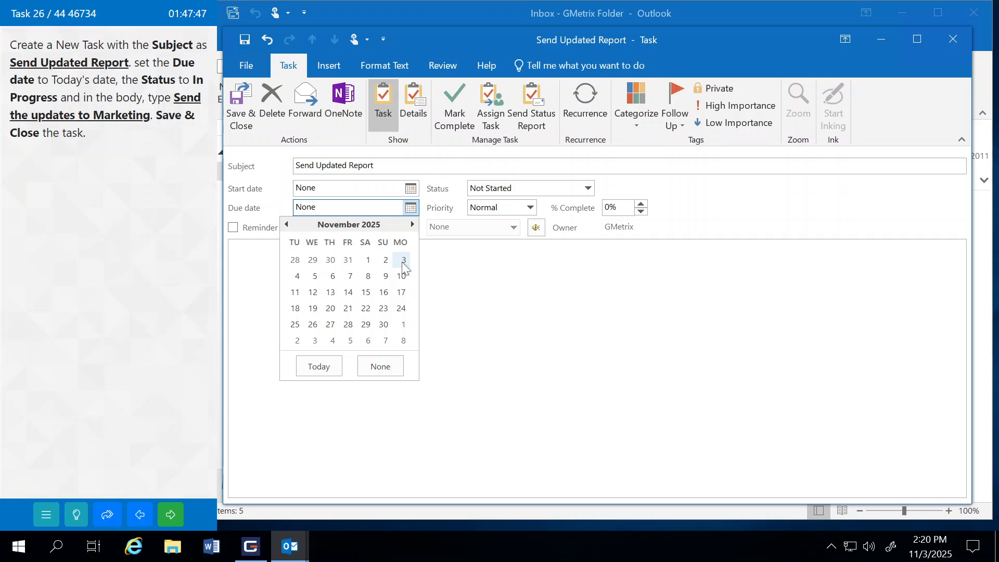
pyautogui.click(403, 259)
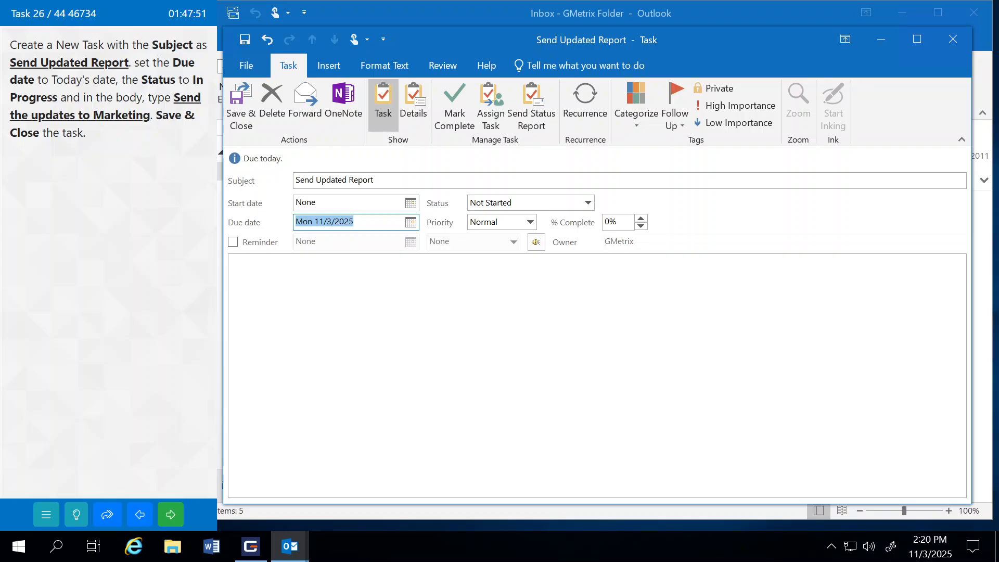
pyautogui.click(587, 202)
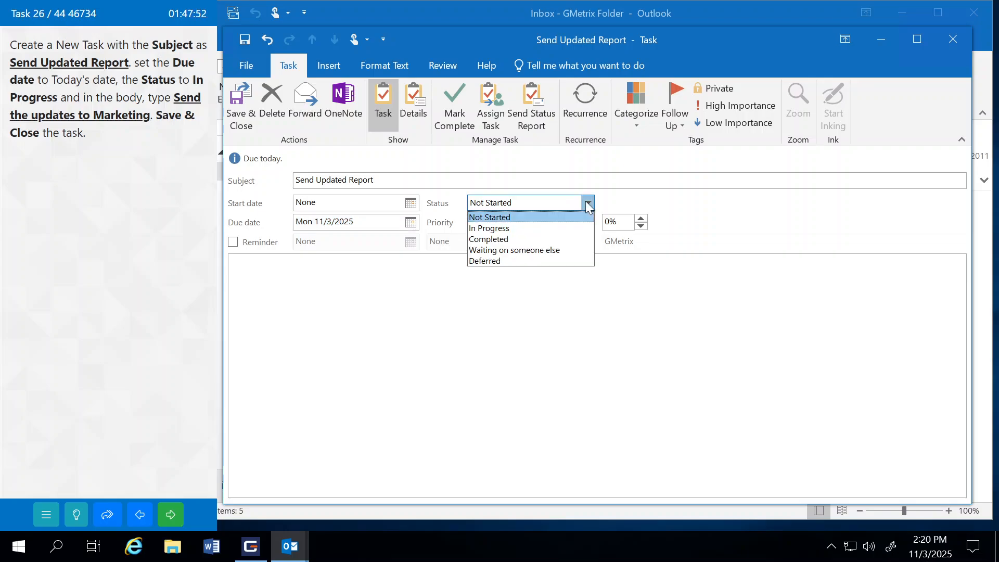
pyautogui.click(504, 229)
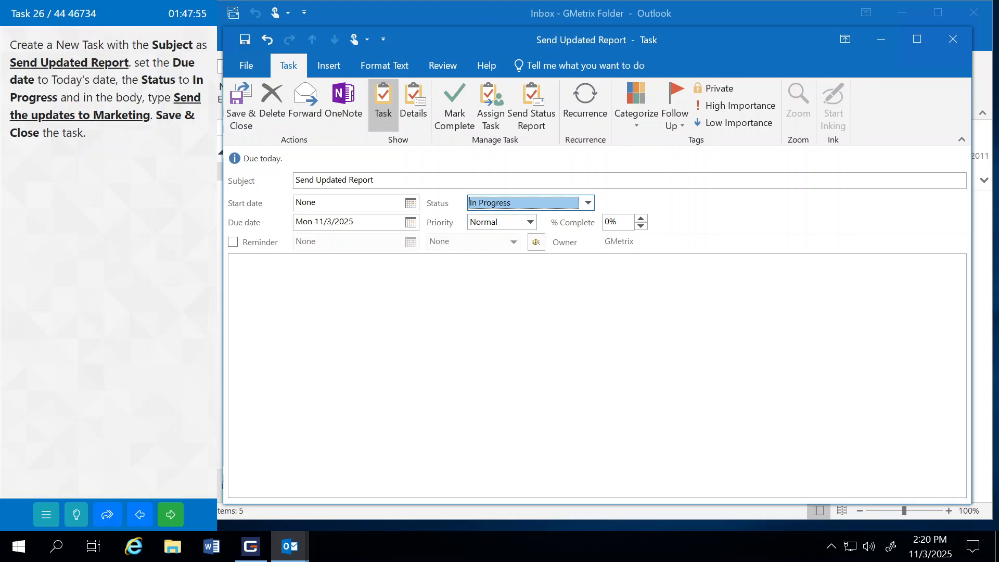
# Enter "Send the updates to Marketing" in the task body, save and close the task, and submit the answer.
pyautogui.click(293, 288)
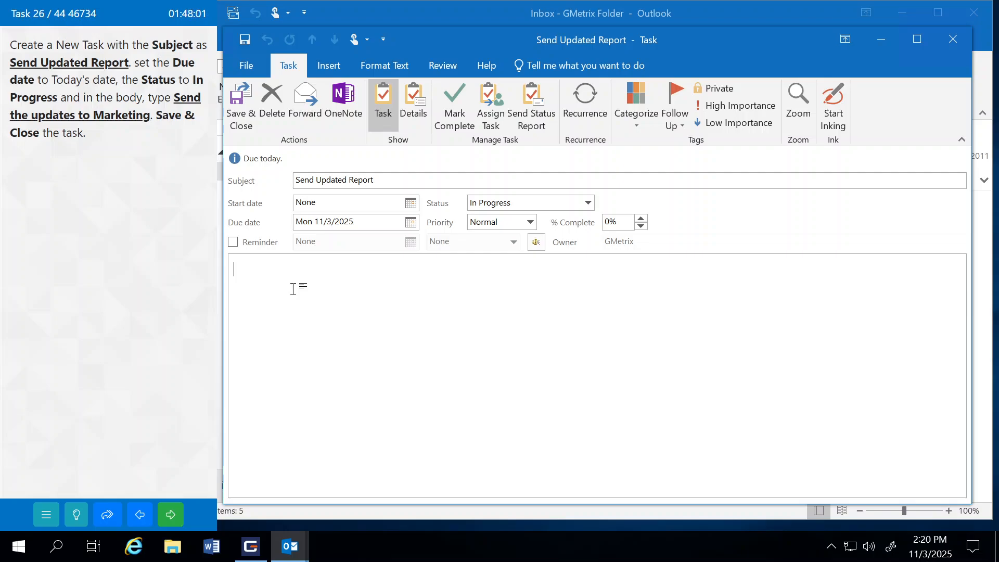
pyautogui.write('Send the updates to Marketing')
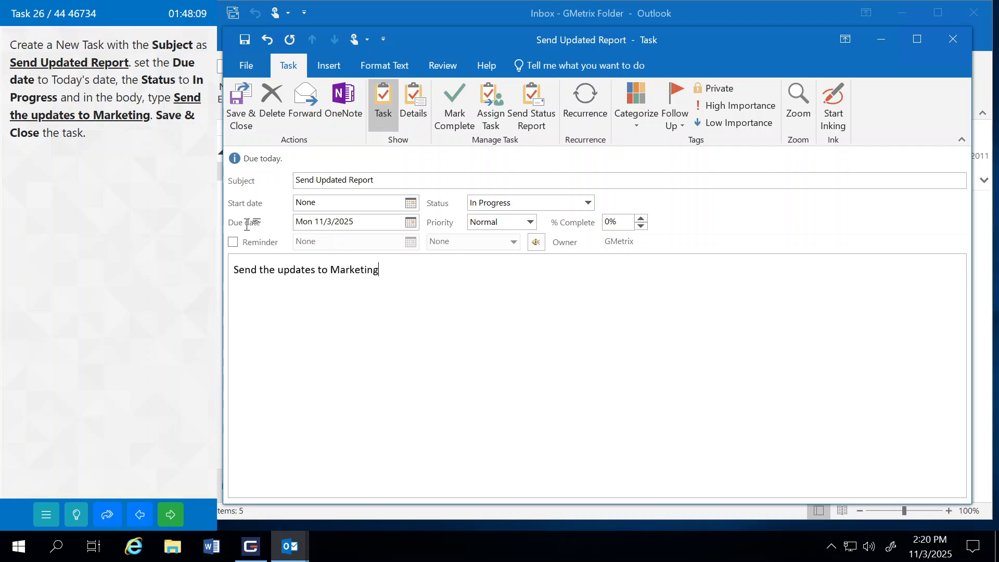
pyautogui.click(240, 117)
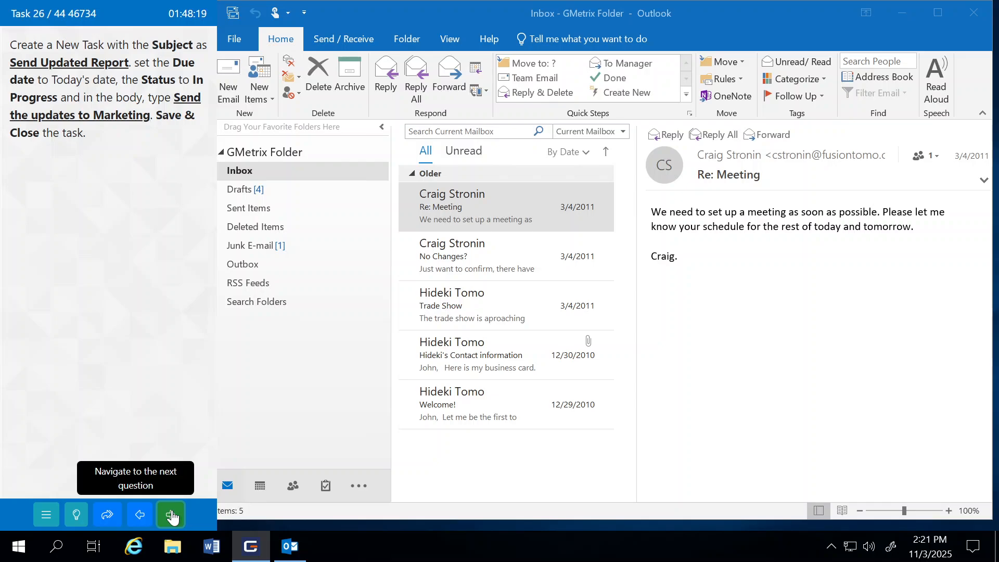
pyautogui.click(172, 515)
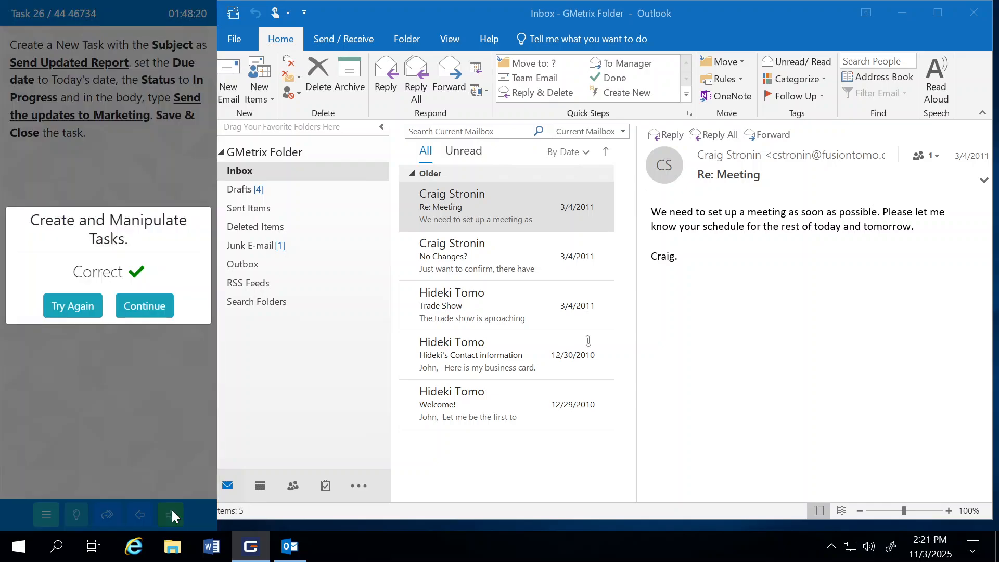
pyautogui.click(145, 305)
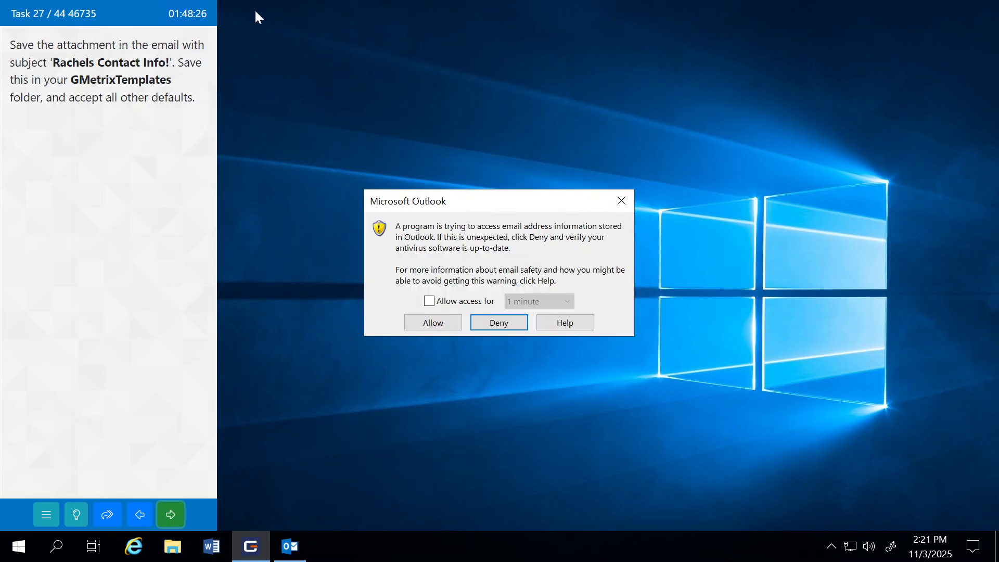
pyautogui.click(429, 301)
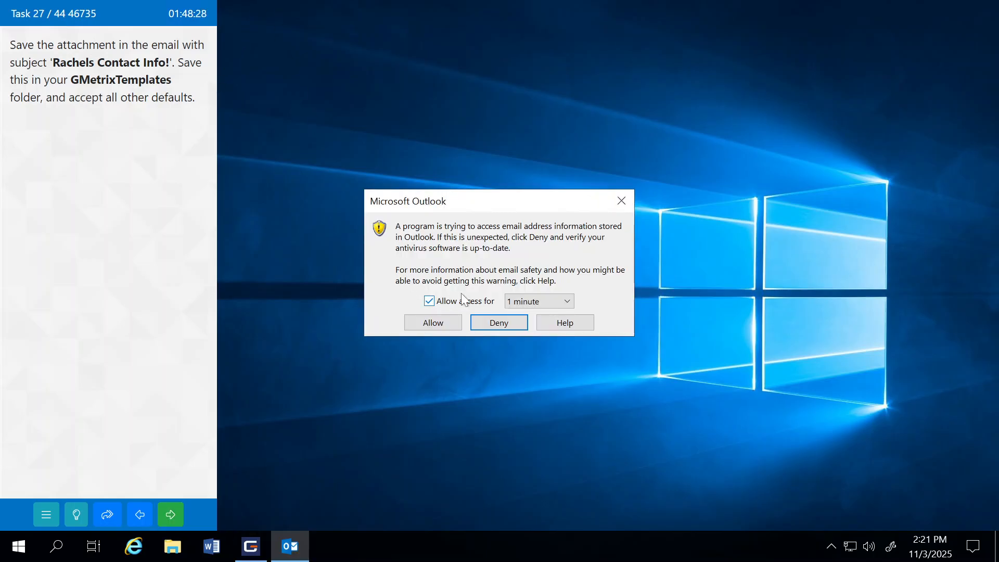
pyautogui.click(528, 301)
pyautogui.click(519, 350)
pyautogui.click(445, 323)
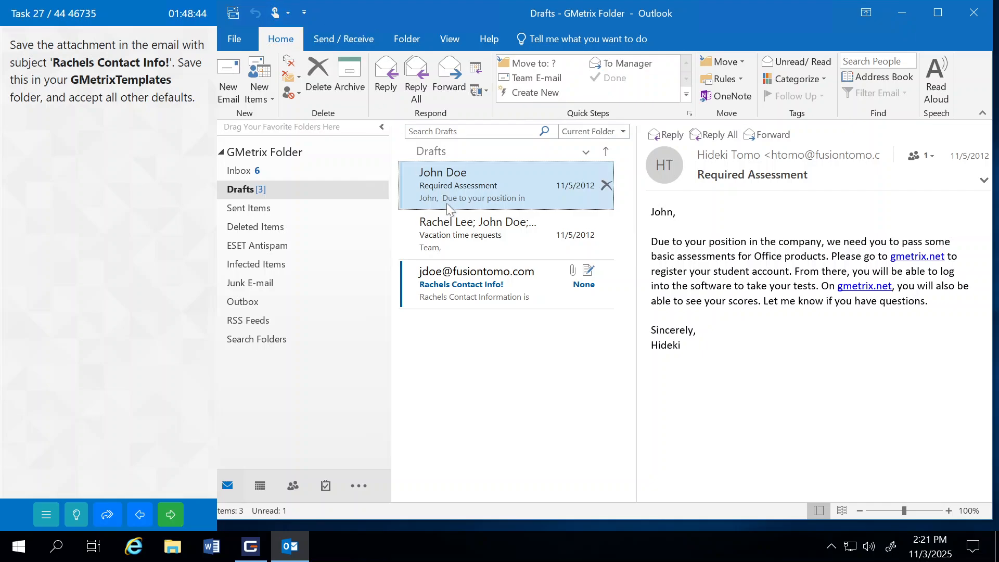
# Save the Outlook item attached to the contact information draft in the GMetrixTemplates folder and submit the answer.
pyautogui.click(482, 283)
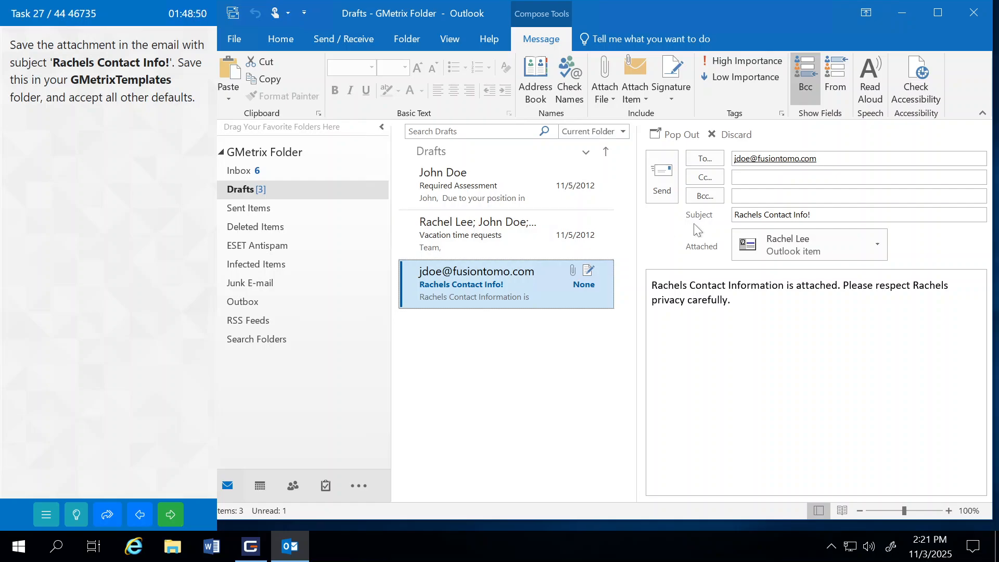
pyautogui.click(878, 246)
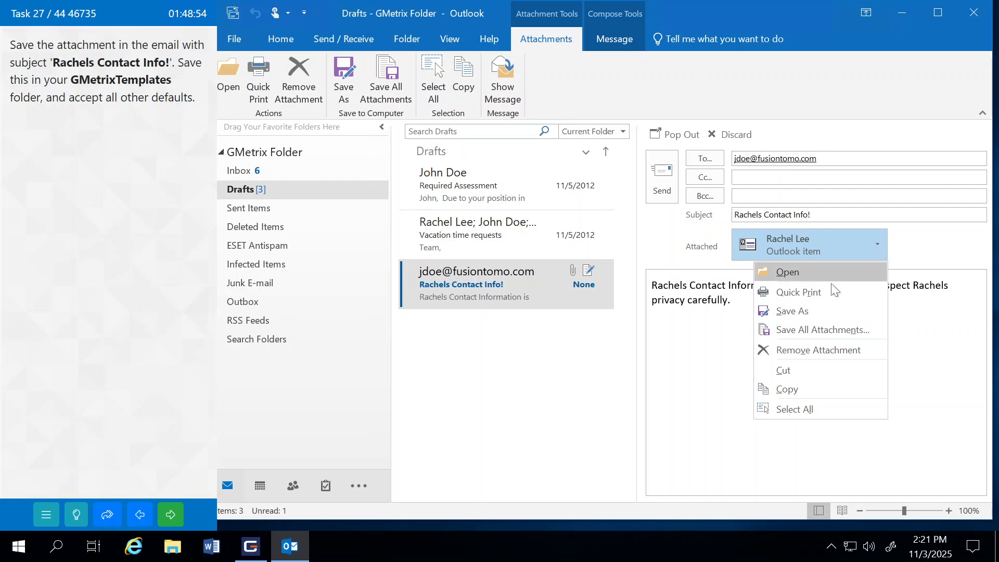
pyautogui.click(807, 310)
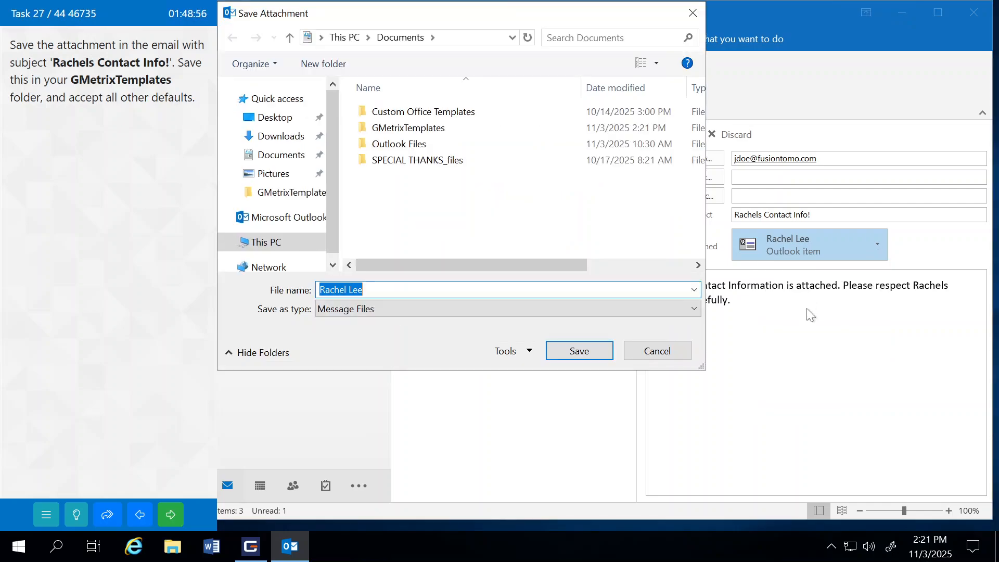
pyautogui.doubleClick(425, 128)
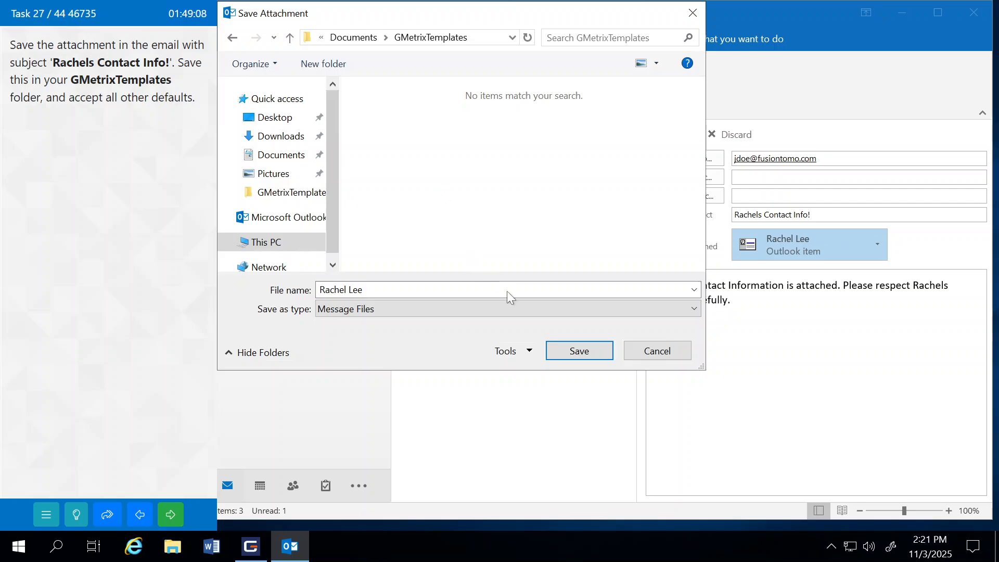
pyautogui.click(574, 352)
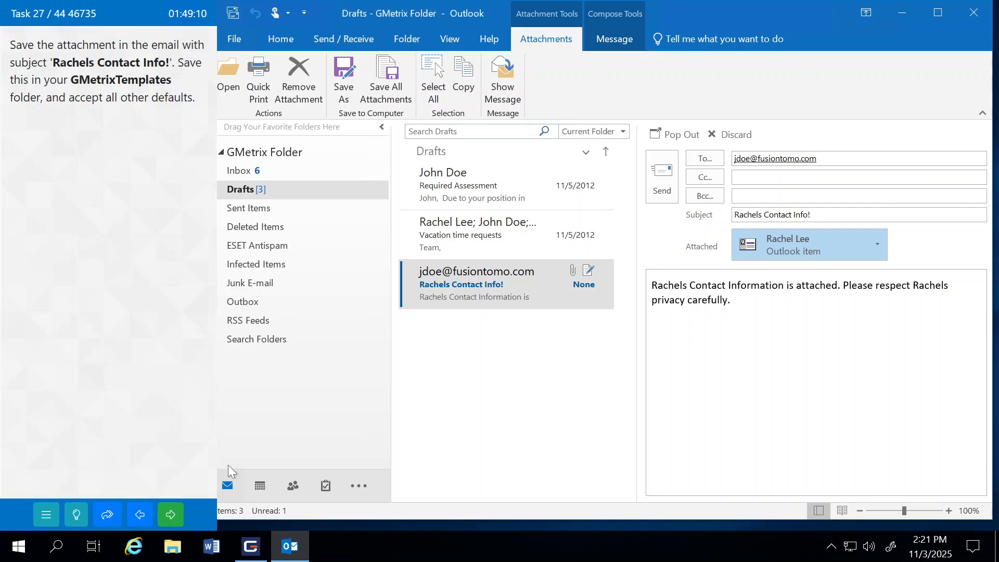
pyautogui.click(168, 519)
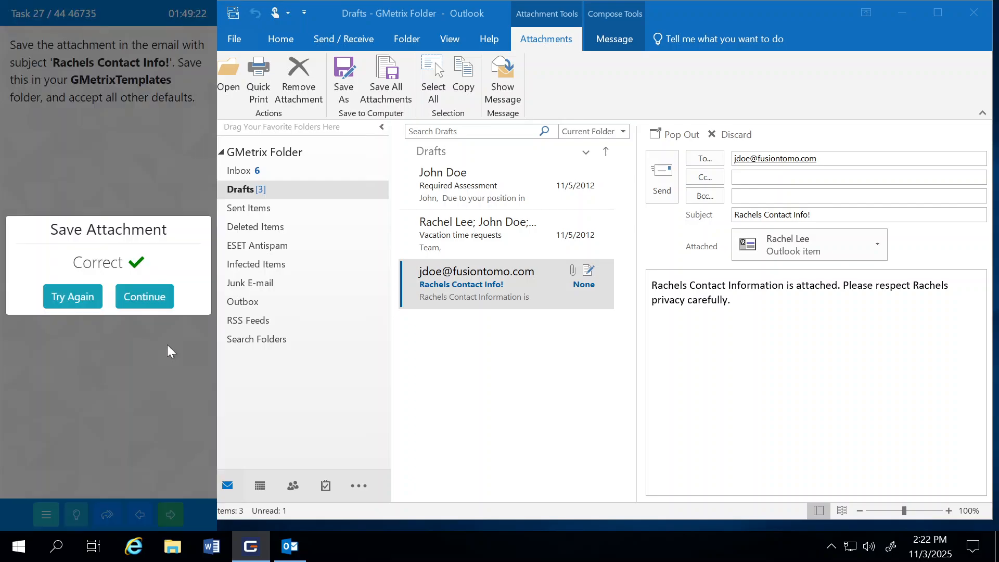
# Continue to question 28 and set the default calendar reminder to 30 minutes in the Outlook options.
pyautogui.click(152, 299)
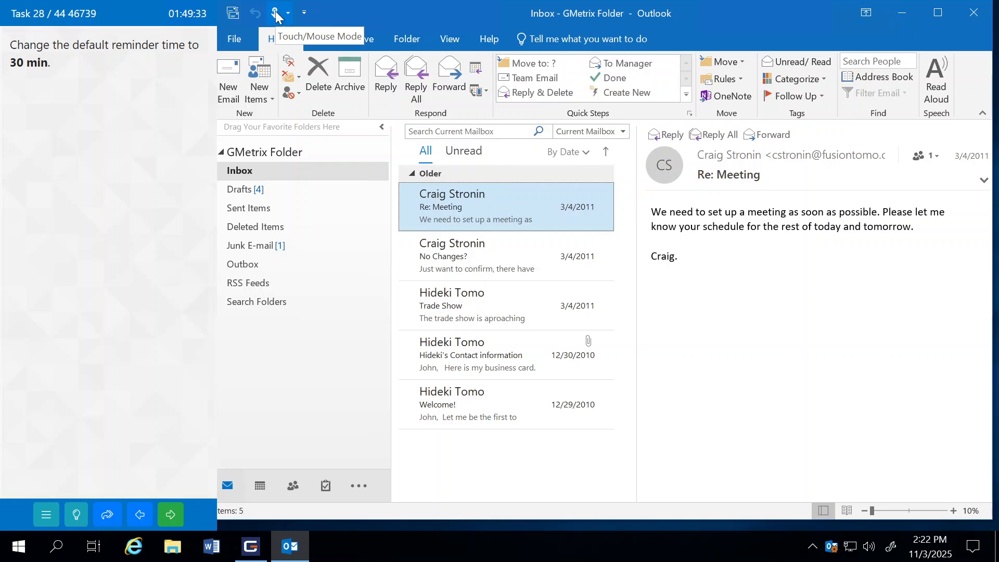
pyautogui.click(237, 38)
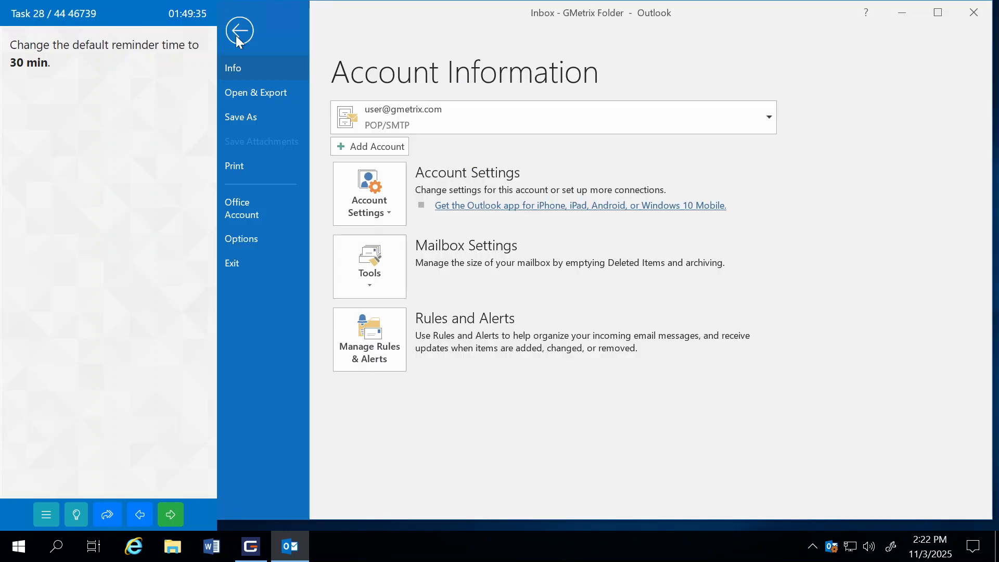
pyautogui.click(246, 238)
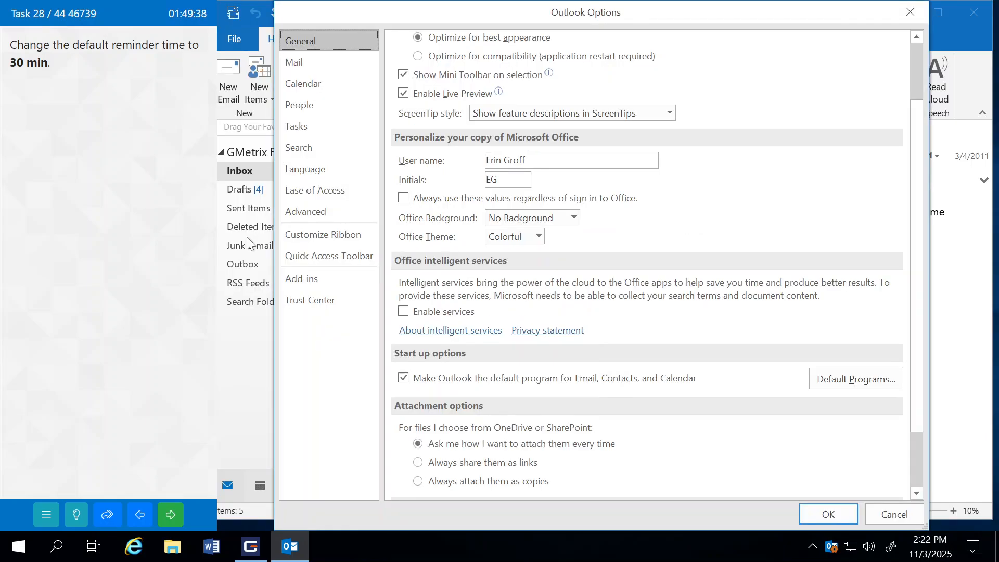
pyautogui.click(314, 85)
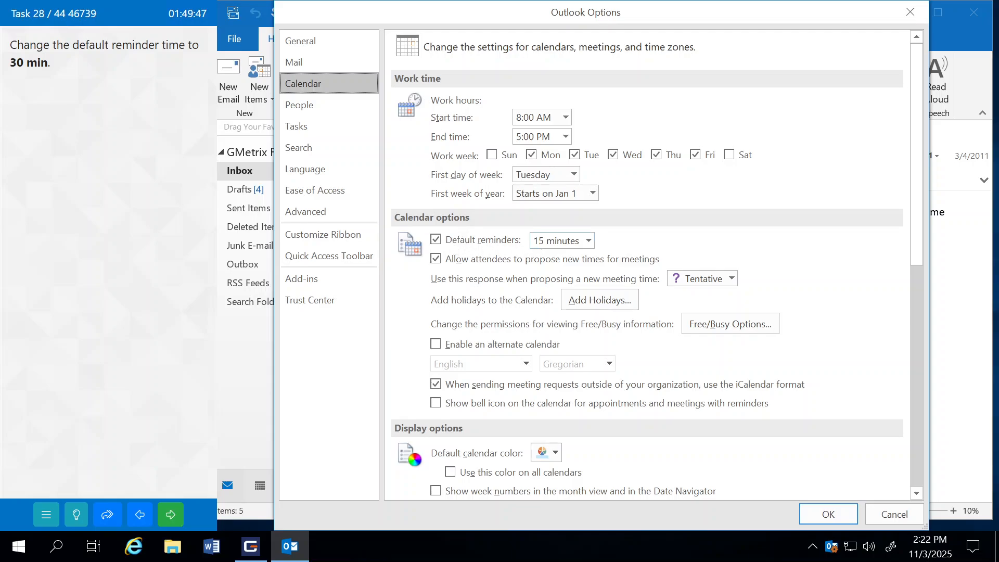
pyautogui.click(588, 241)
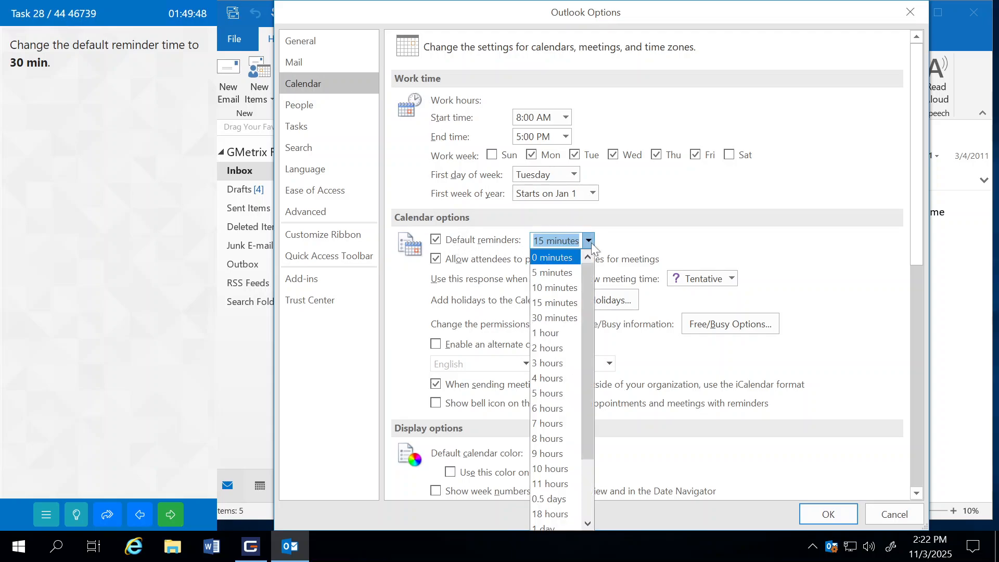
pyautogui.click(560, 322)
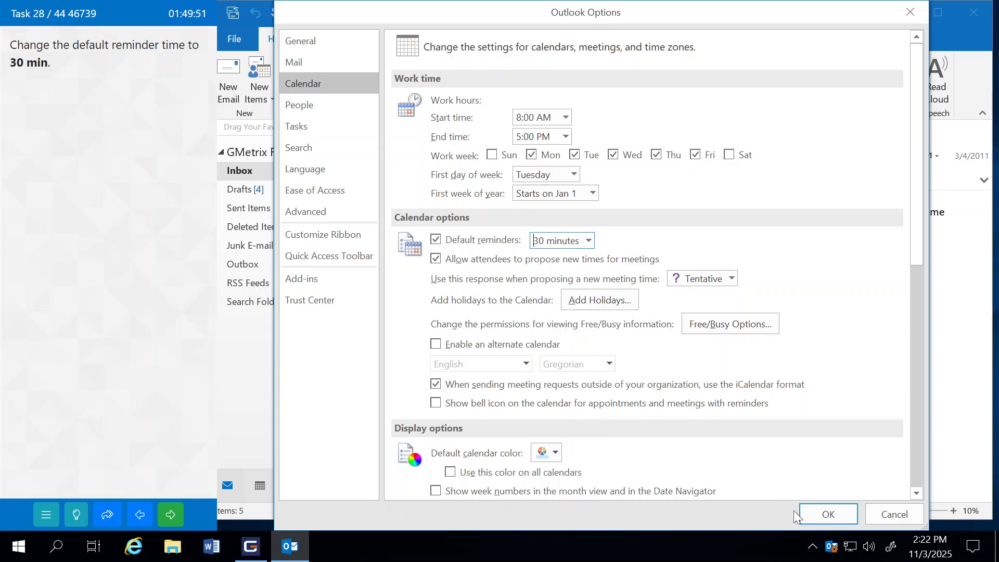
pyautogui.click(813, 516)
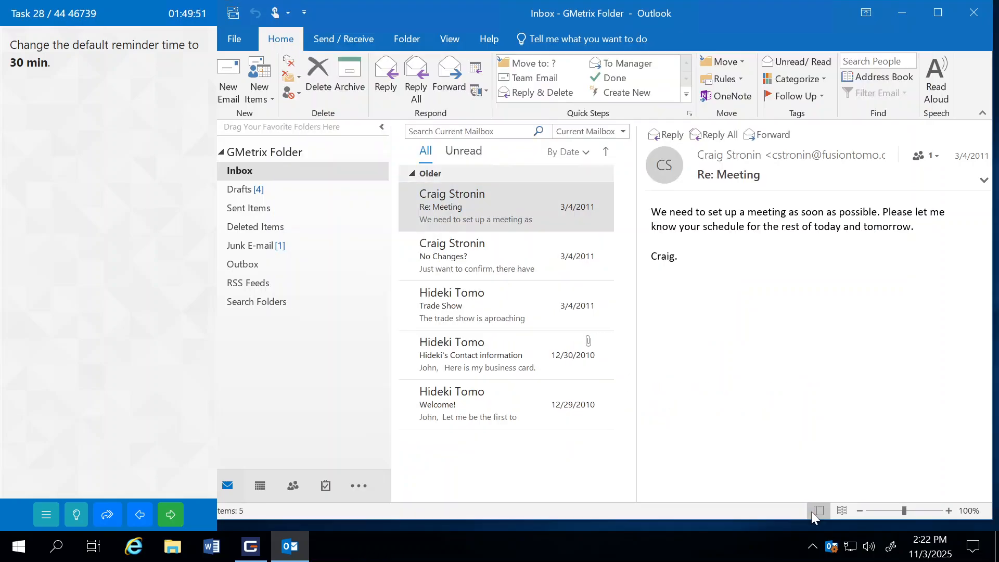
# Submit the default reminder answer and continue to question 29.
pyautogui.click(167, 514)
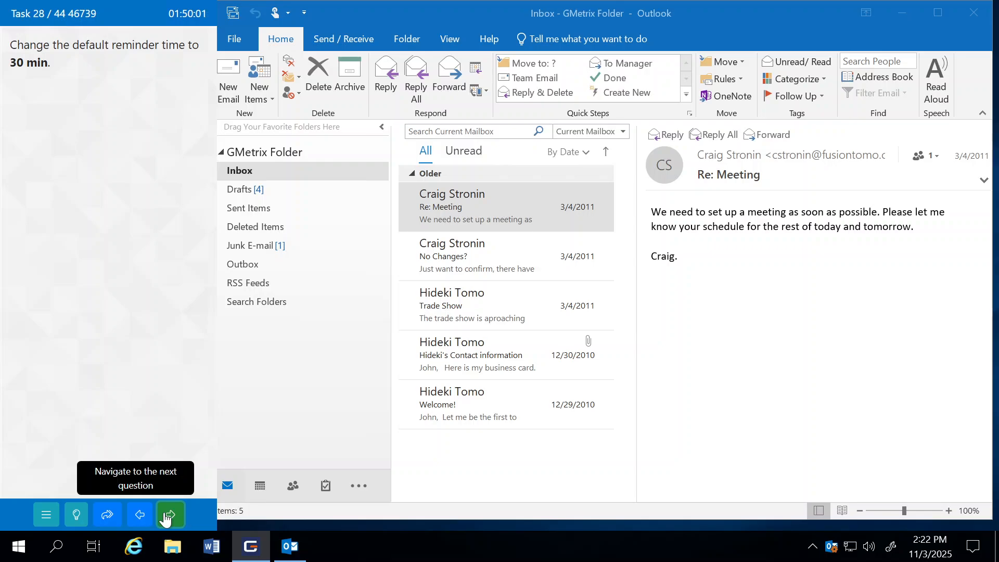
pyautogui.click(165, 517)
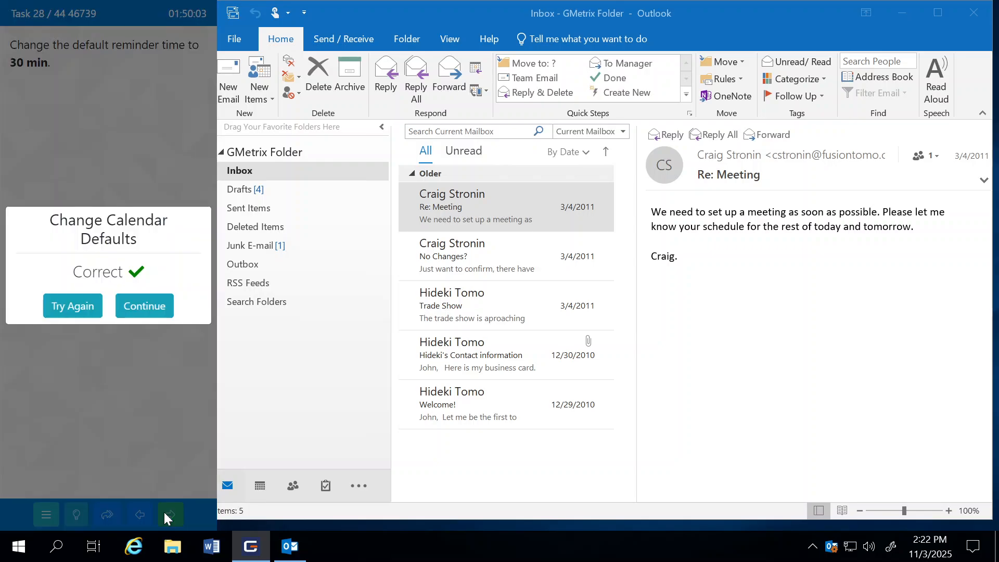
pyautogui.click(145, 307)
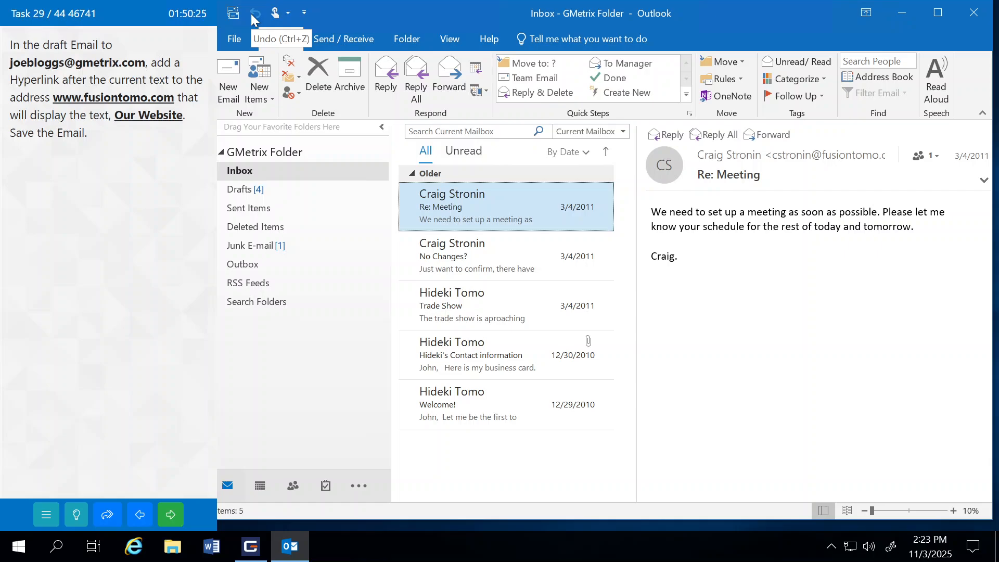
# Open the "New Website" draft and start a hyperlink after its text with the display text "Our Website".
pyautogui.click(245, 189)
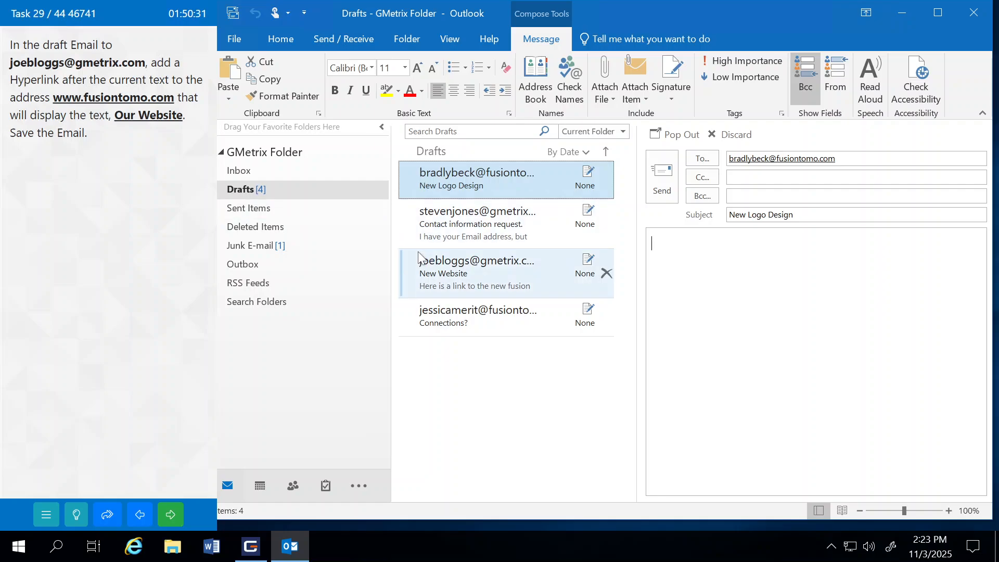
pyautogui.doubleClick(482, 272)
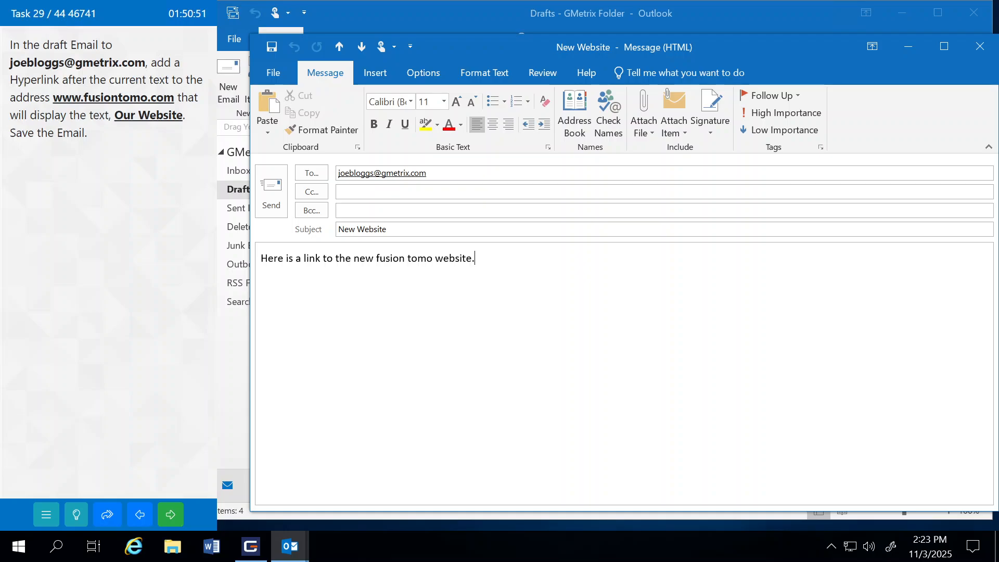
pyautogui.click(378, 78)
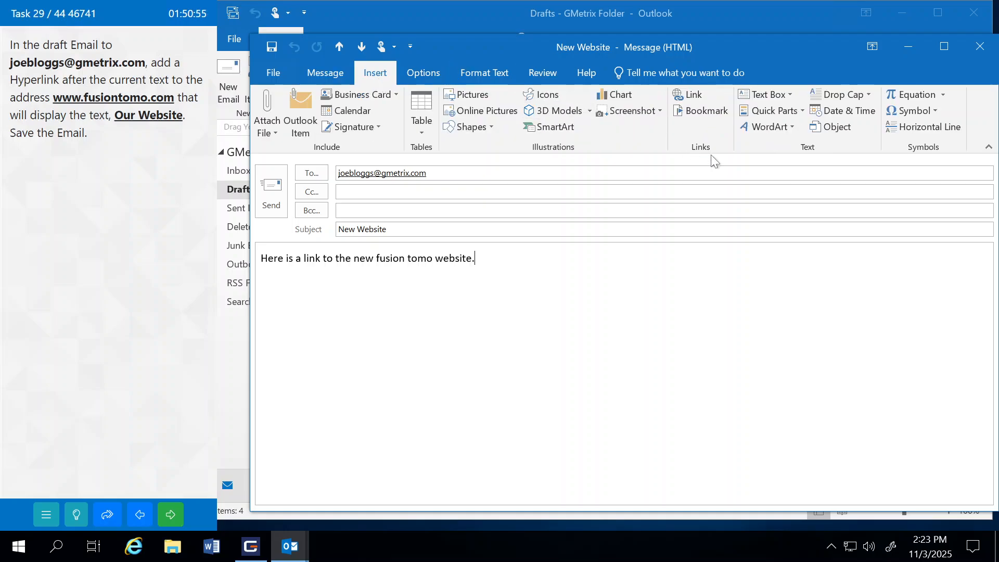
pyautogui.click(692, 95)
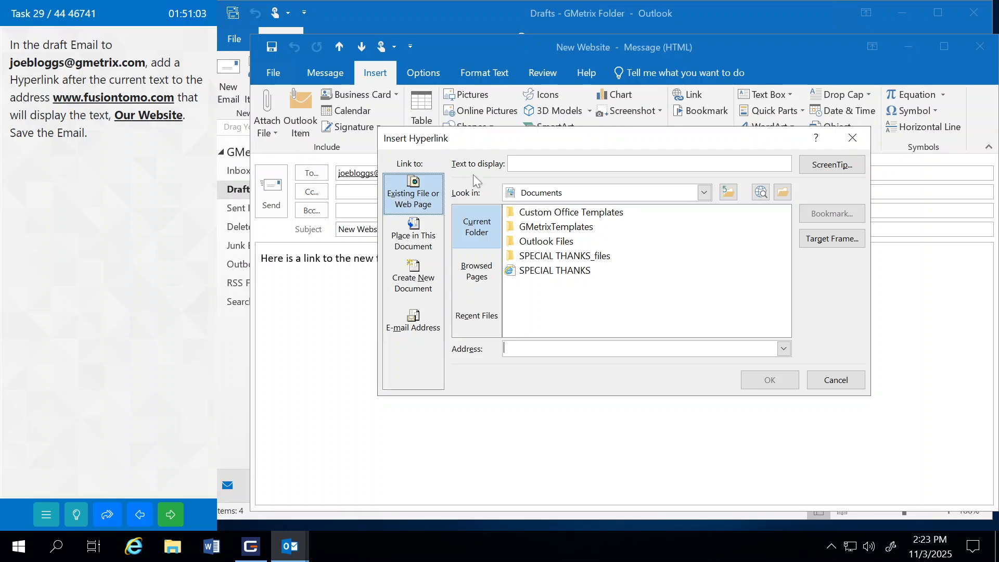
pyautogui.click(531, 164)
pyautogui.write('Our W')
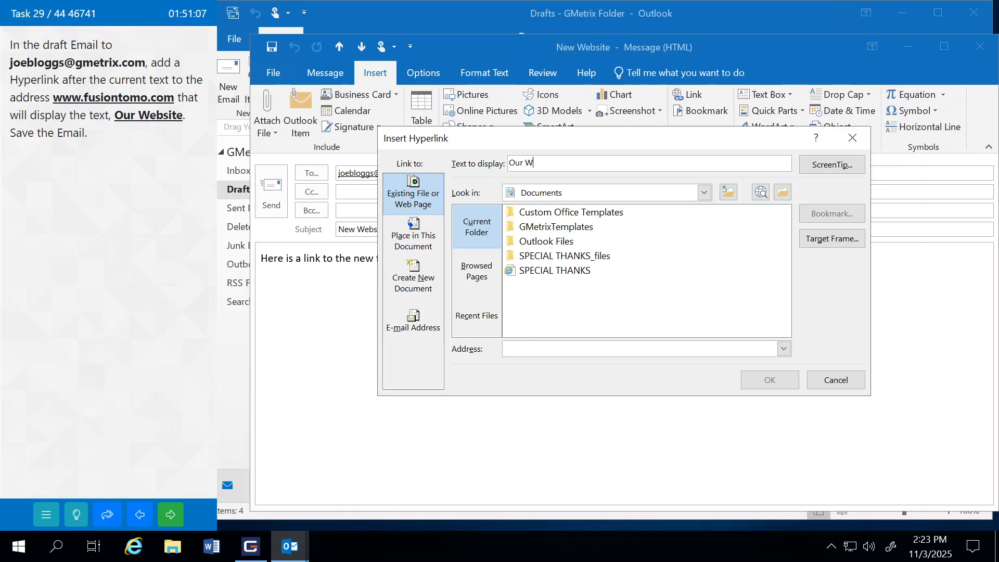
pyautogui.write('ebsite')
pyautogui.click(639, 349)
pyautogui.write('www.fusiontomo.com')
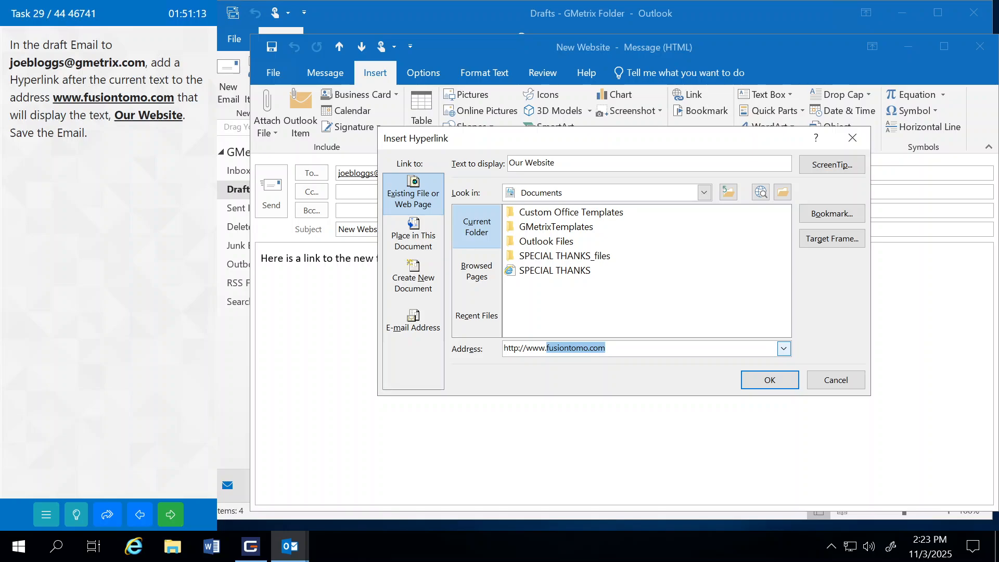
pyautogui.hotkey('shift', 'Right')
pyautogui.hotkey('shift', 'Right')
pyautogui.hotkey('shift', 'Right')
pyautogui.hotkey('shift', 'Right')
pyautogui.hotkey('shift', 'Right')
pyautogui.hotkey('shift', 'Right')
pyautogui.hotkey('shift', 'Right')
pyautogui.hotkey('shift', 'Right')
pyautogui.hotkey('shift', 'Right')
pyautogui.hotkey('shift', 'Right')
pyautogui.hotkey('shift', 'Right')
pyautogui.hotkey('shift', 'Right')
pyautogui.hotkey('shift', 'Right')
pyautogui.hotkey('shift', 'Right')
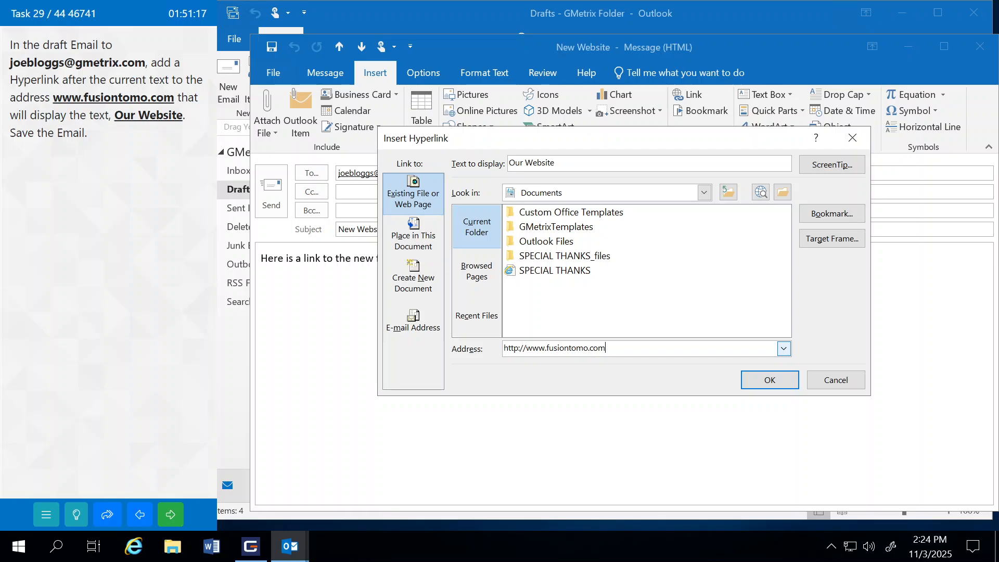
pyautogui.click(771, 382)
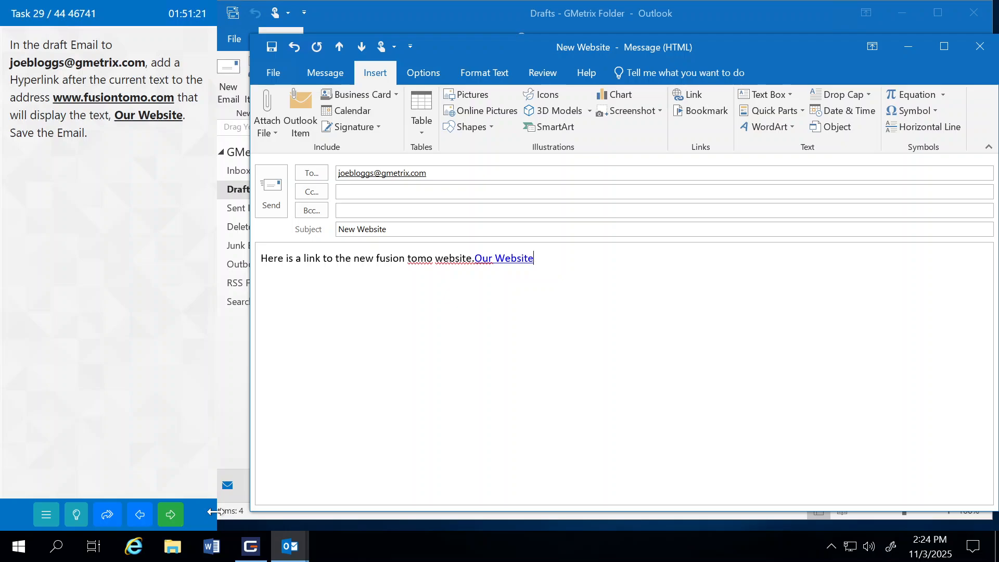
# Submit the hyperlink answer and continue to question 30.
pyautogui.click(175, 521)
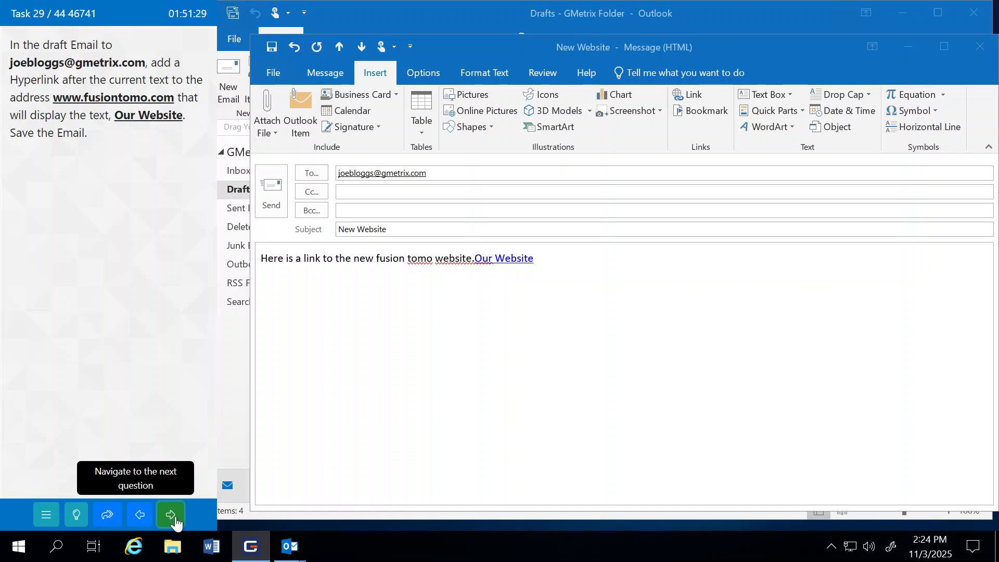
pyautogui.click(171, 515)
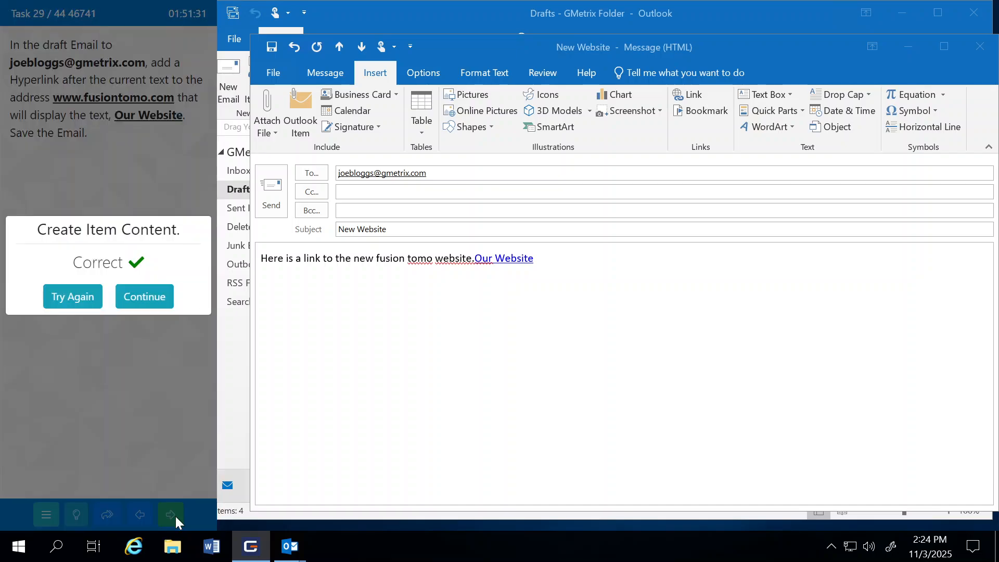
pyautogui.click(167, 298)
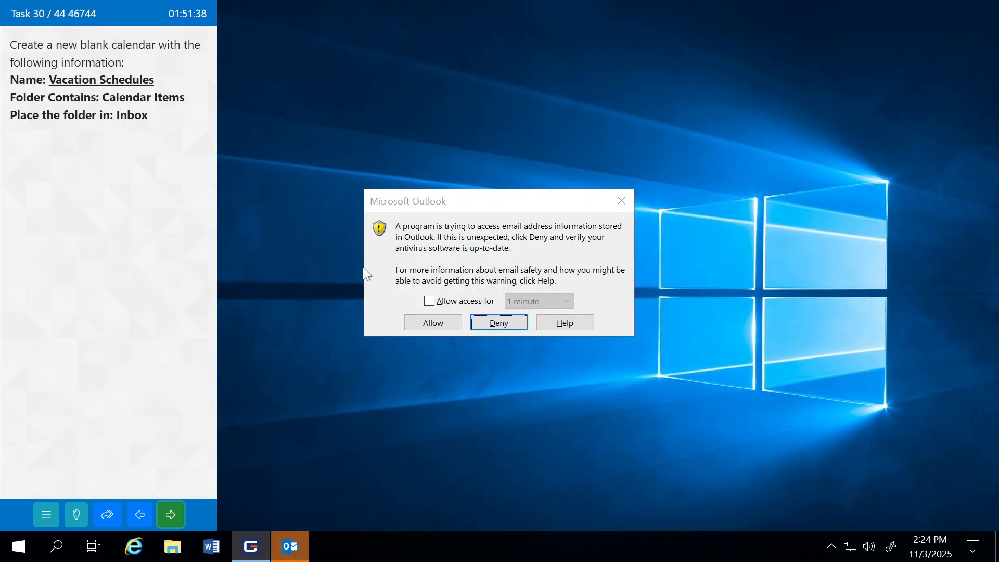
# Allow the program to access email address information for 10 minutes and restore the maximised Outlook window beside the task instructions.
pyautogui.click(429, 302)
pyautogui.click(526, 300)
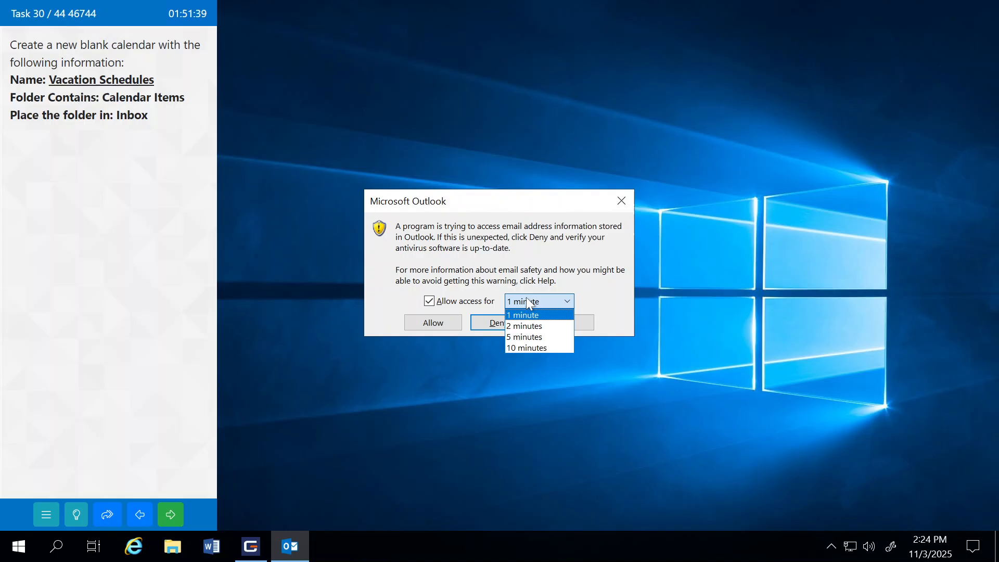
pyautogui.click(514, 343)
pyautogui.click(437, 323)
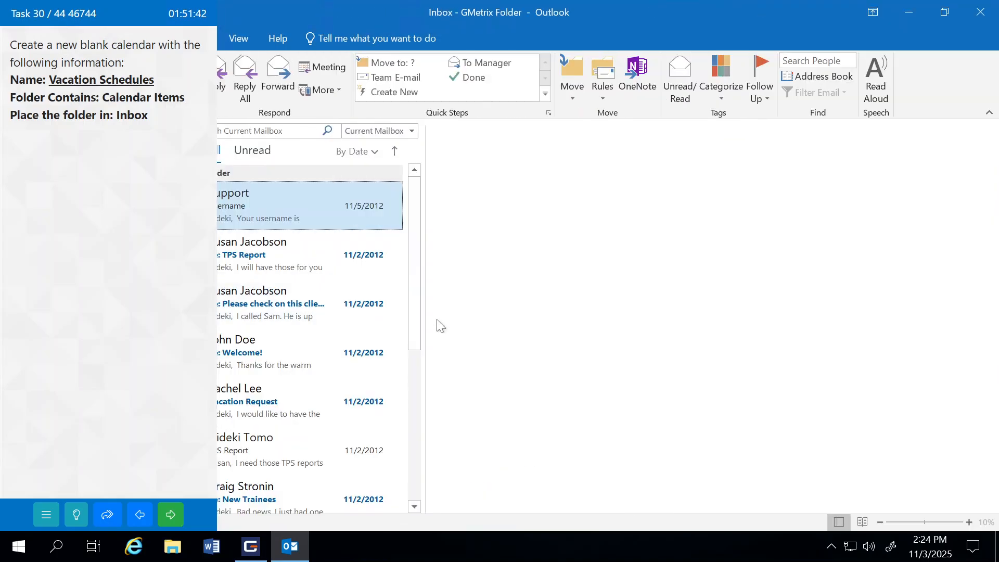
pyautogui.doubleClick(262, 10)
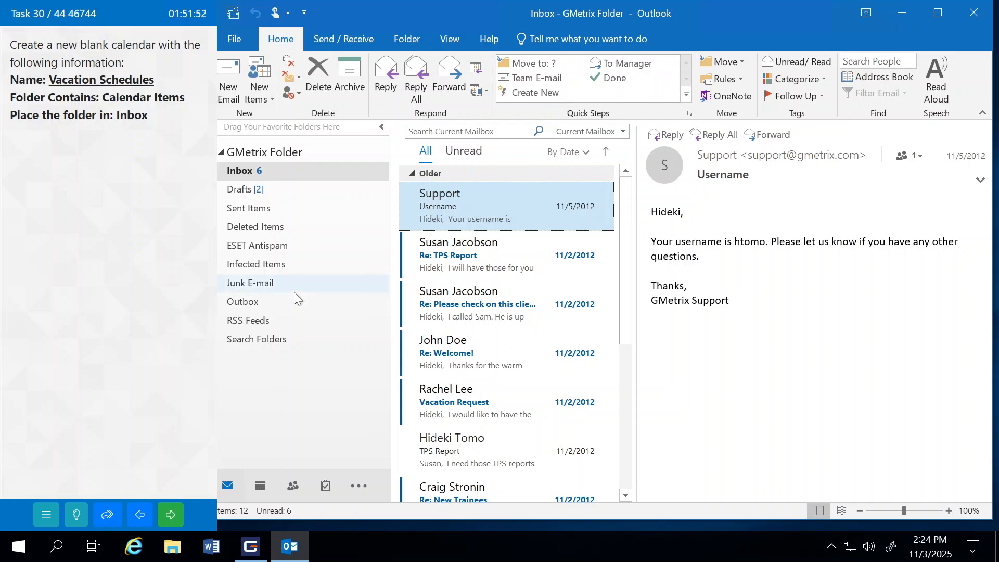
# Create a new blank calendar named "Vacation Schedules" that contains Calendar Items and is placed in the Inbox.
pyautogui.click(258, 487)
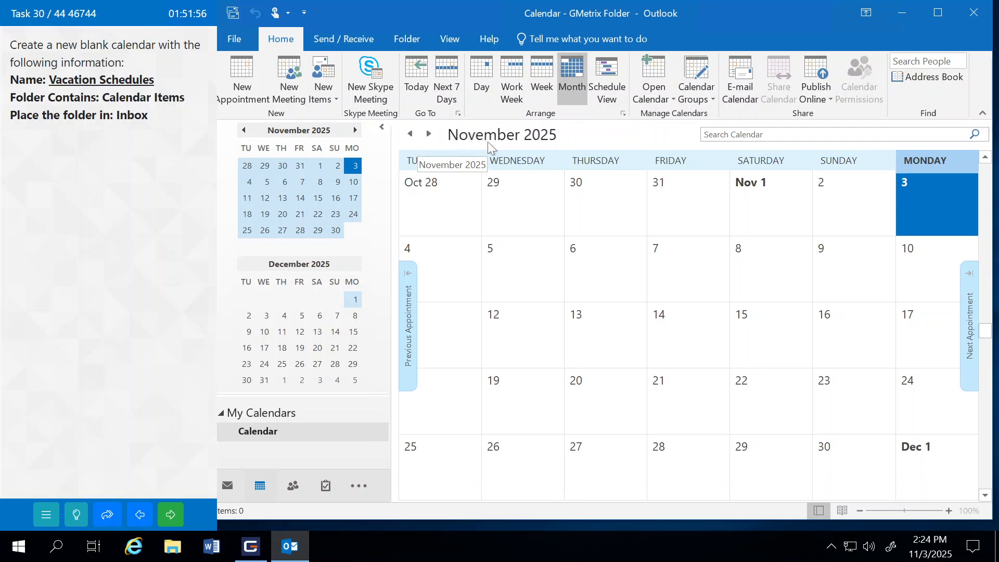
pyautogui.click(656, 103)
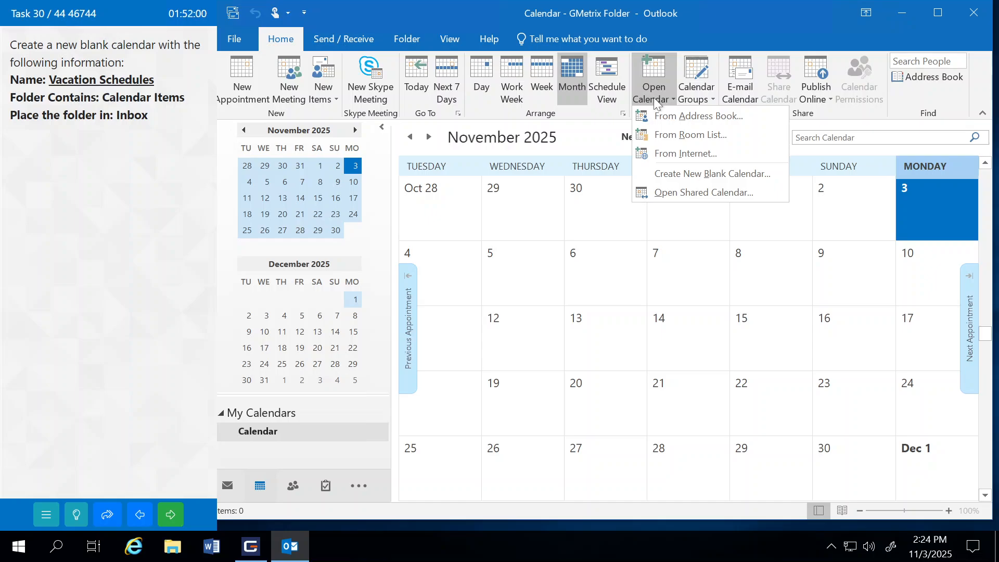
pyautogui.click(684, 175)
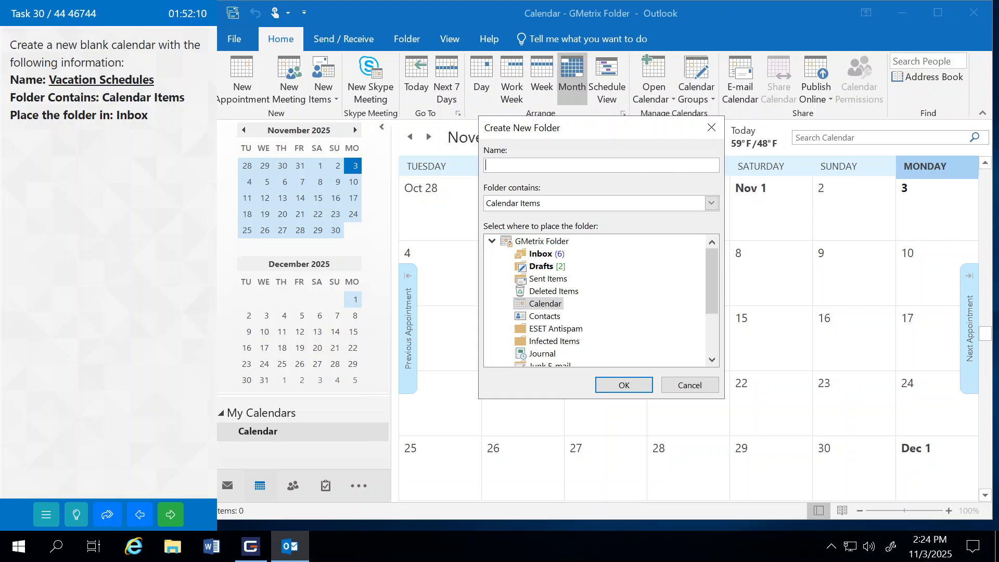
pyautogui.write('Vacation Schedules')
pyautogui.click(543, 254)
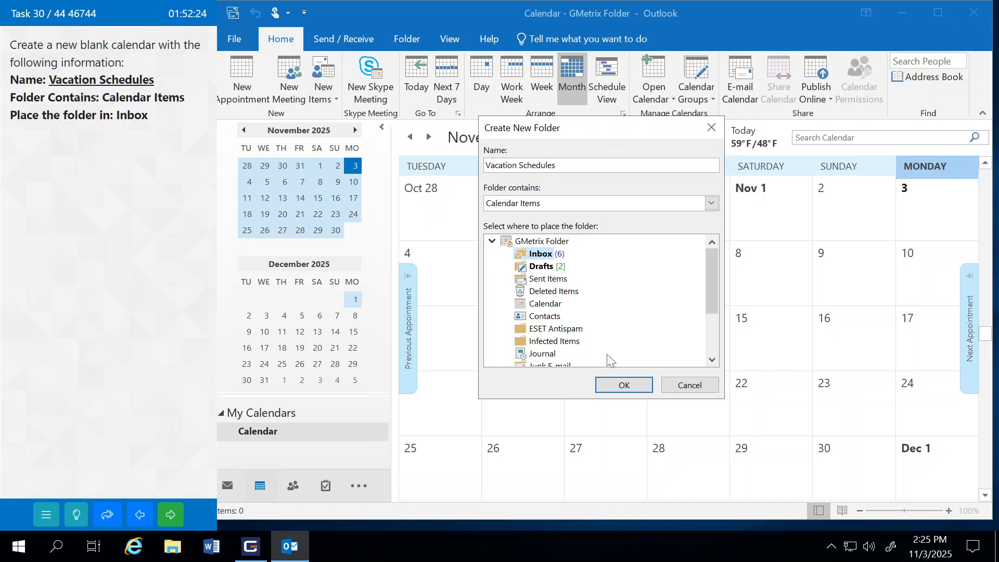
pyautogui.click(620, 386)
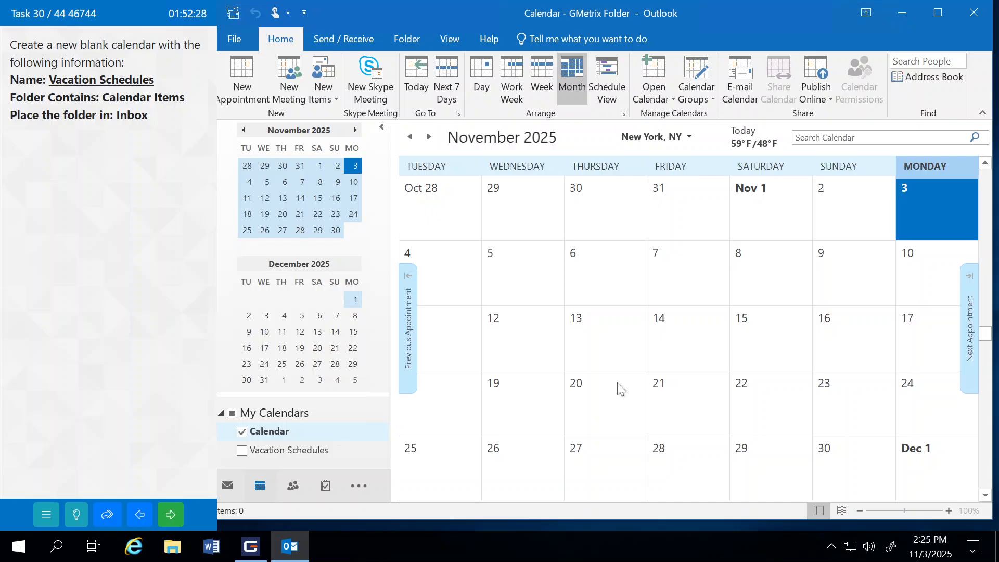
# Submit the blank calendar answer and continue to question 31.
pyautogui.click(172, 519)
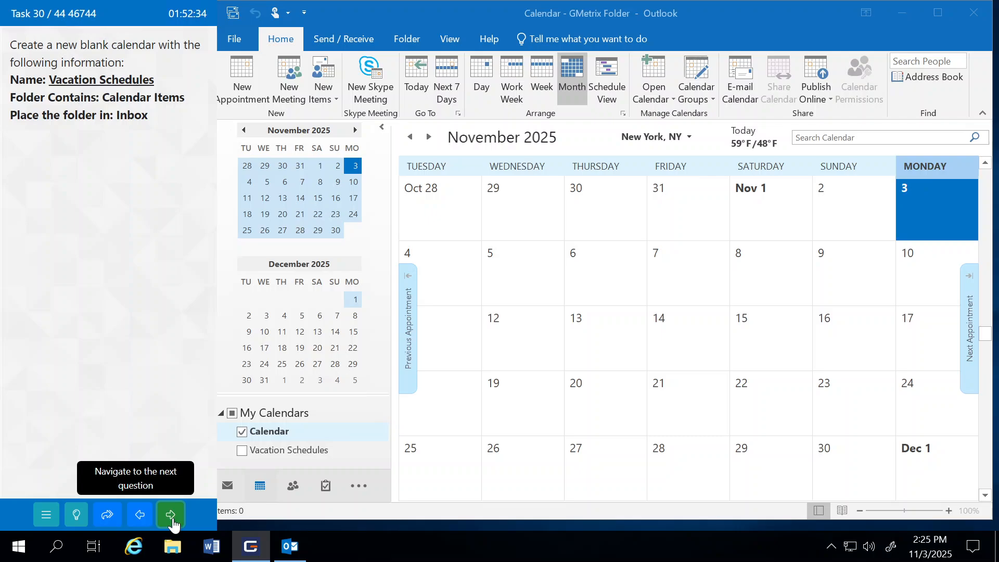
pyautogui.click(172, 520)
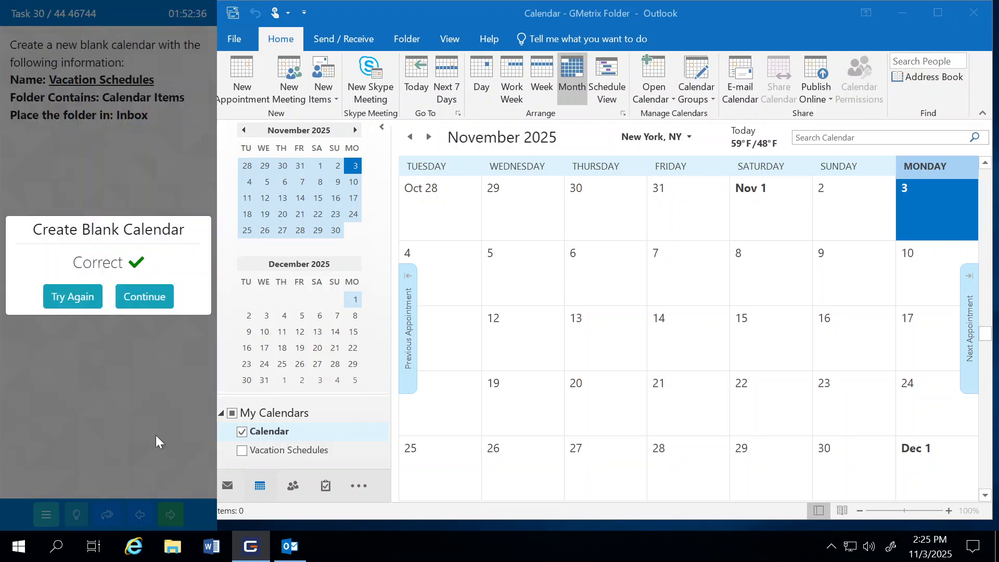
pyautogui.click(135, 294)
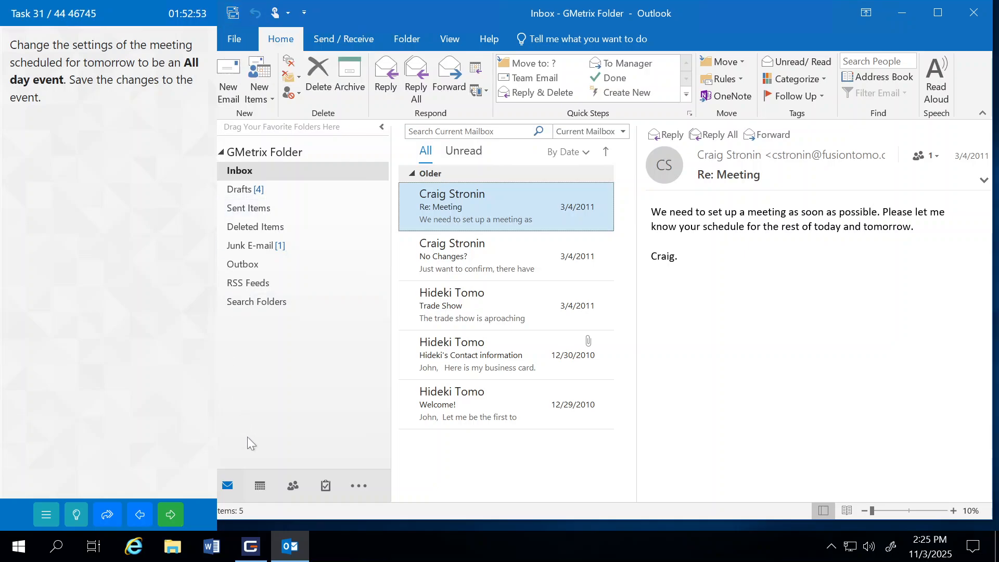
# Change tomorrow's Conference meeting in the calendar to an all day event, save it and close it.
pyautogui.click(265, 491)
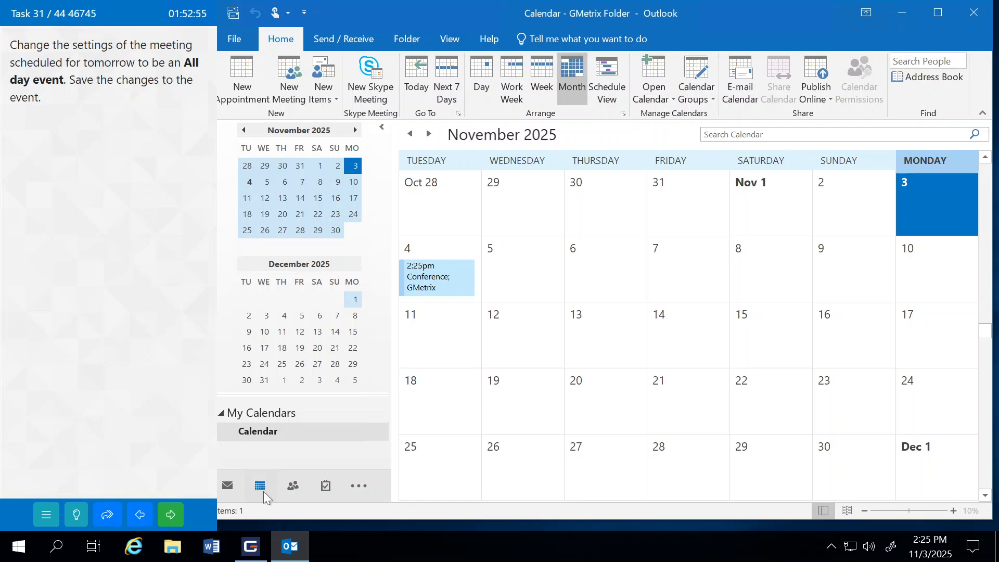
pyautogui.moveTo(429, 294)
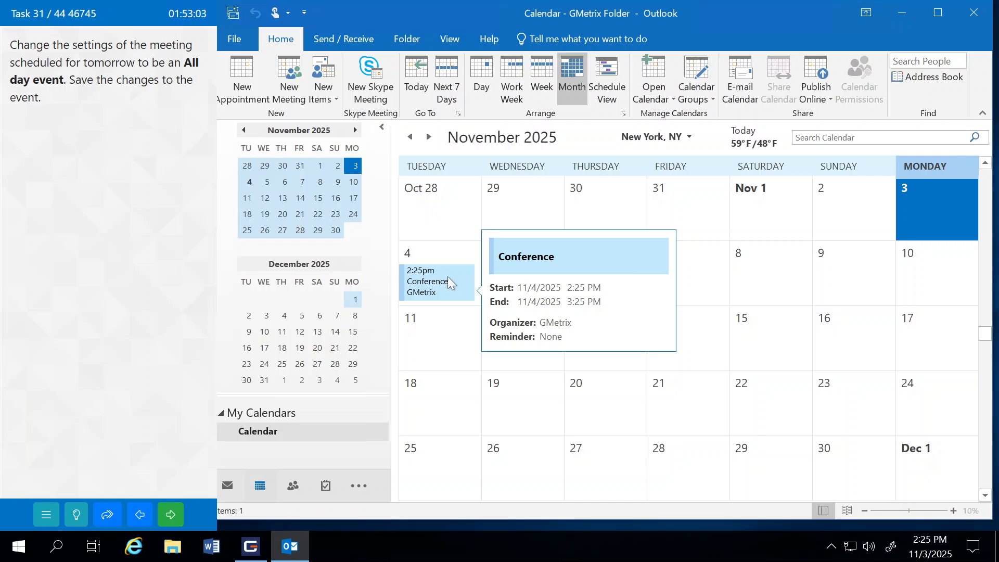
pyautogui.doubleClick(448, 276)
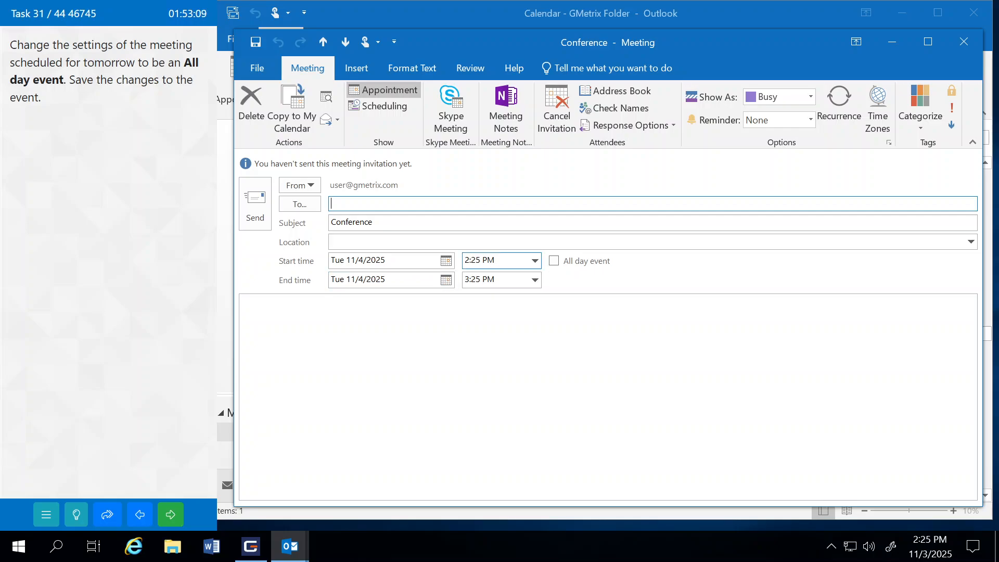
pyautogui.click(555, 263)
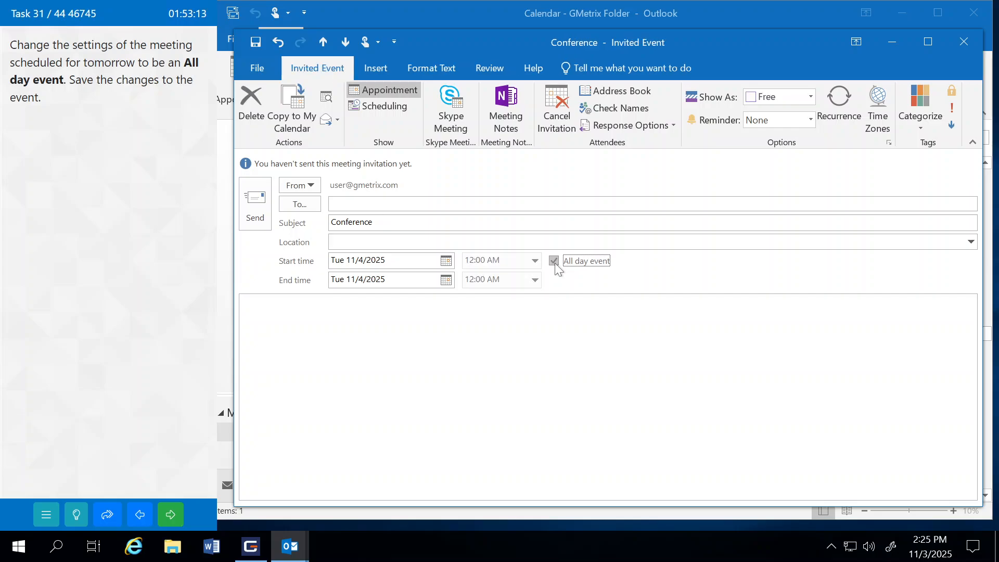
pyautogui.click(256, 43)
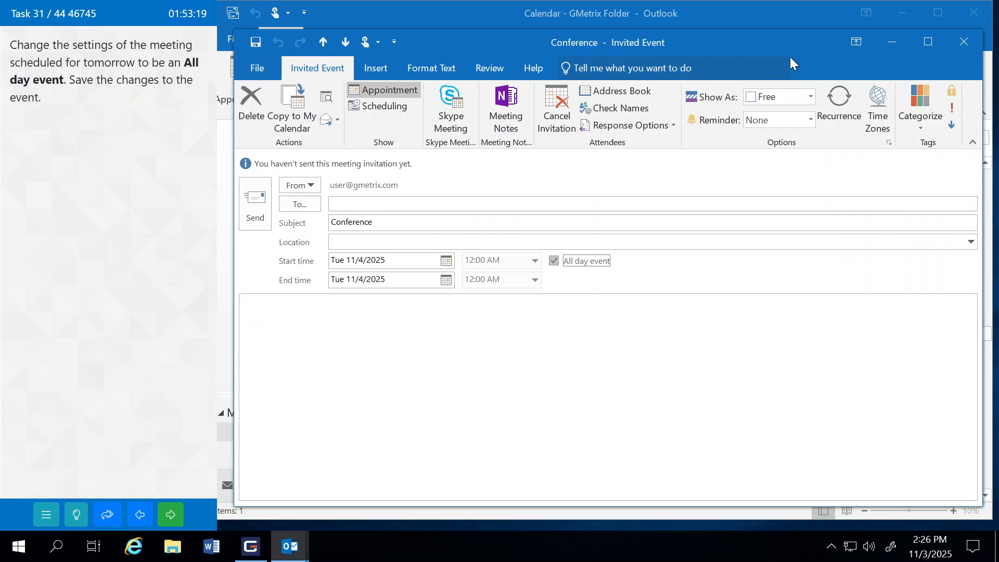
pyautogui.click(964, 42)
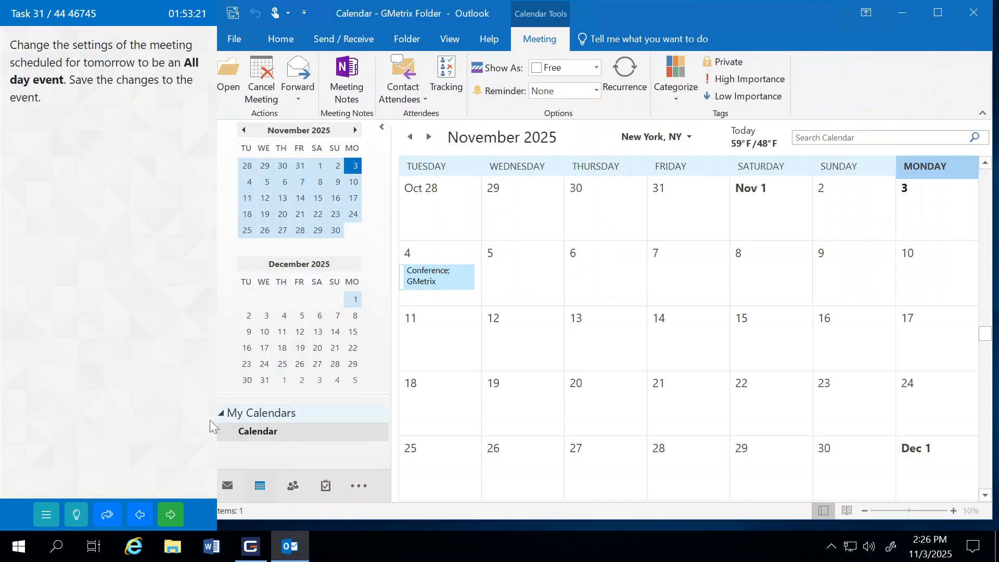
# Submit the meeting answer to reach question 32 and allow the program to access email address information for 10 minutes.
pyautogui.click(171, 515)
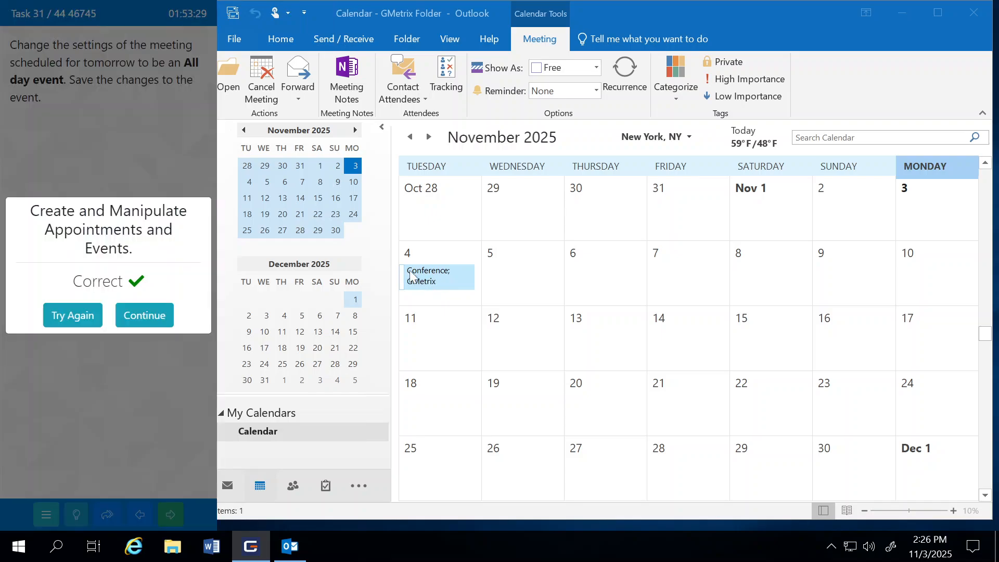
pyautogui.click(166, 308)
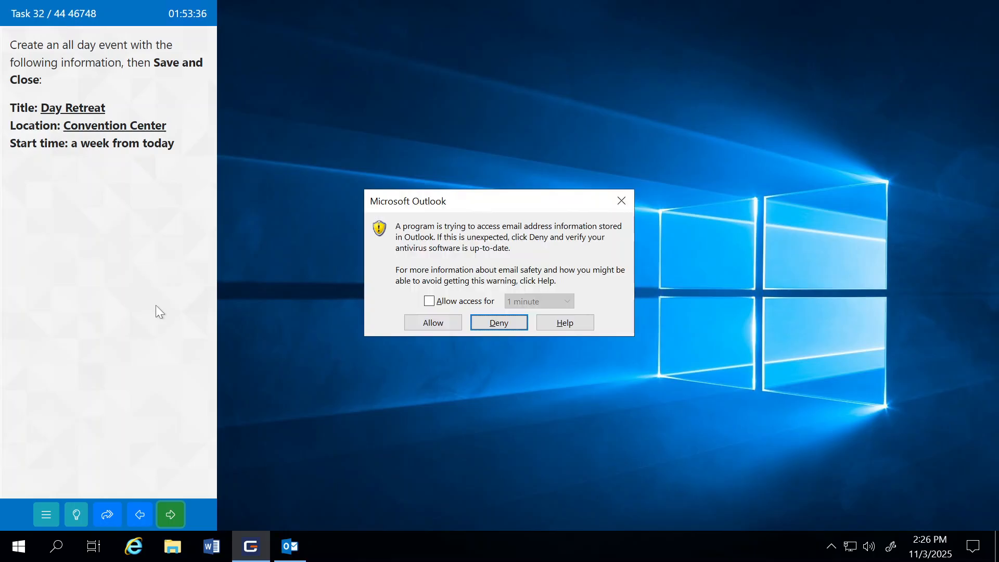
pyautogui.click(429, 301)
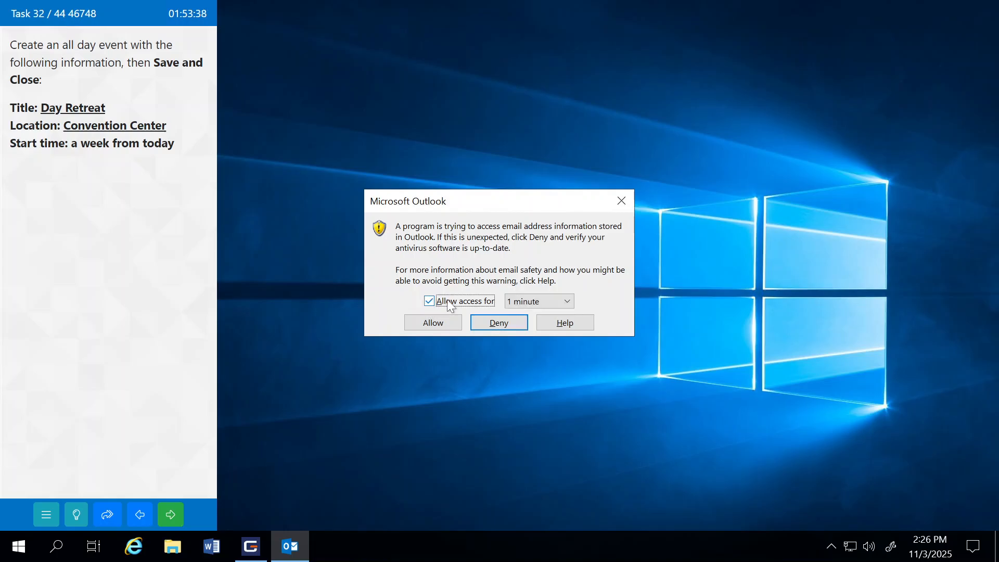
pyautogui.click(567, 302)
pyautogui.click(527, 349)
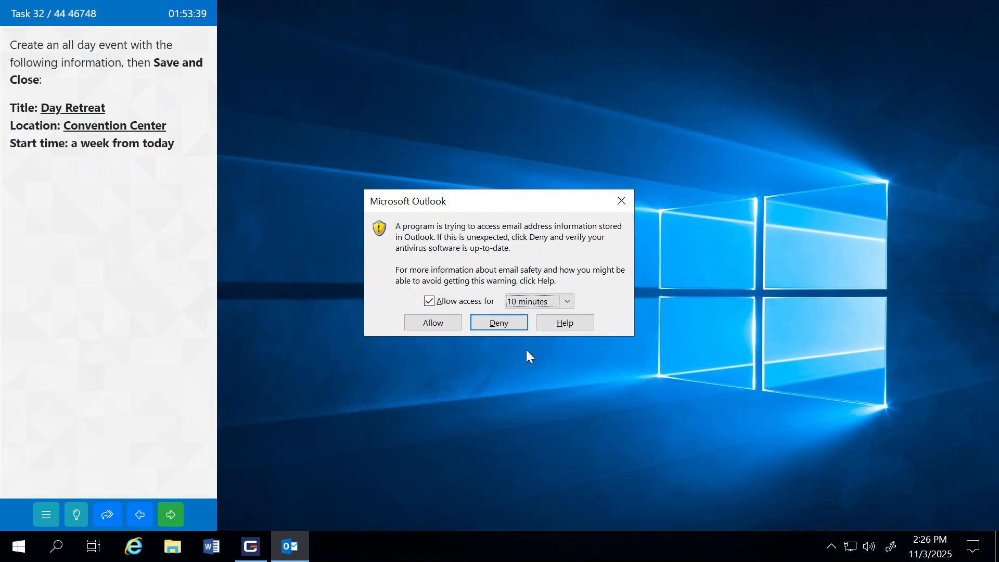
pyautogui.click(419, 325)
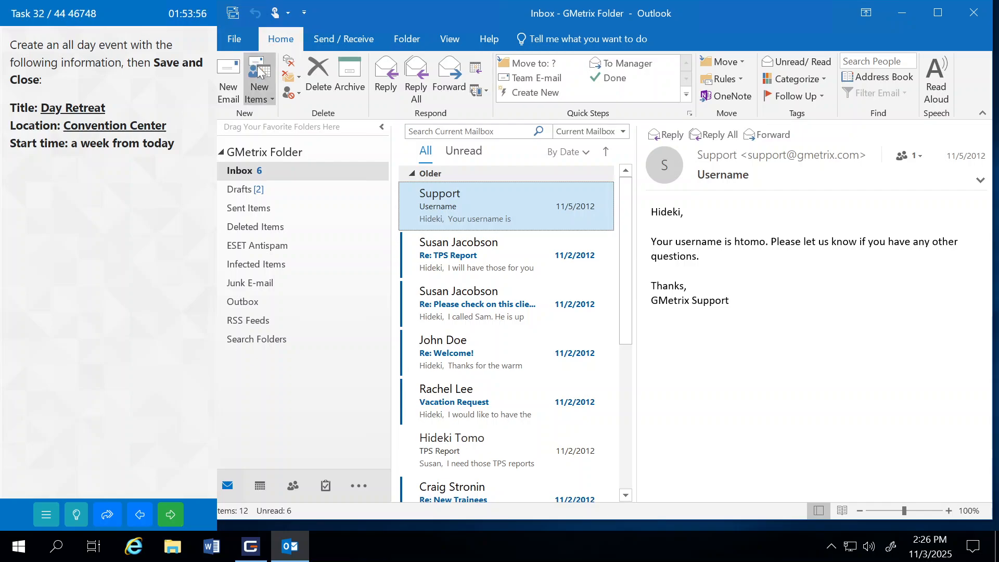
# Create an appointment titled "Day Retreat" at "Convention Center" starting Mon 11/10/2025, and save and close it.
pyautogui.click(265, 85)
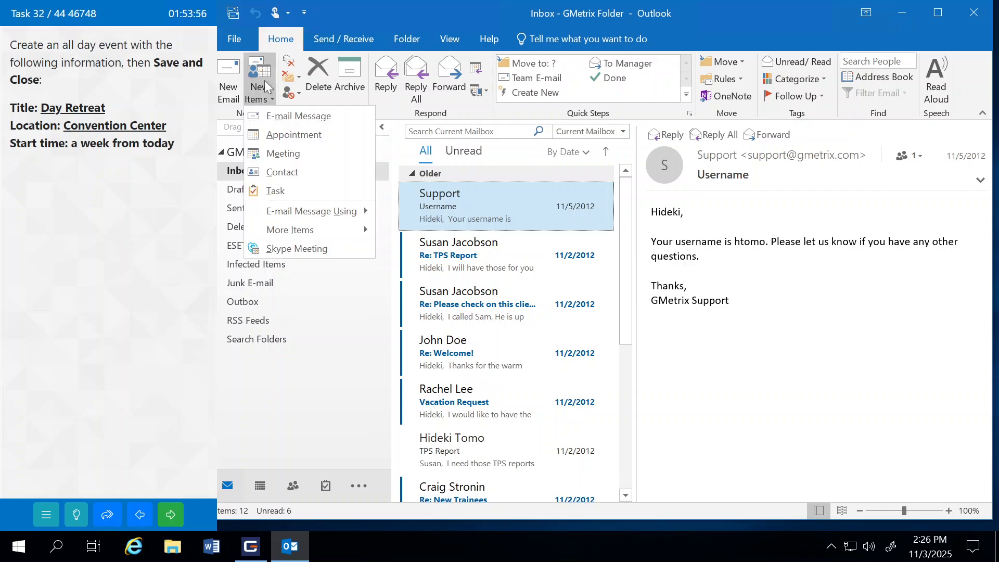
pyautogui.click(286, 134)
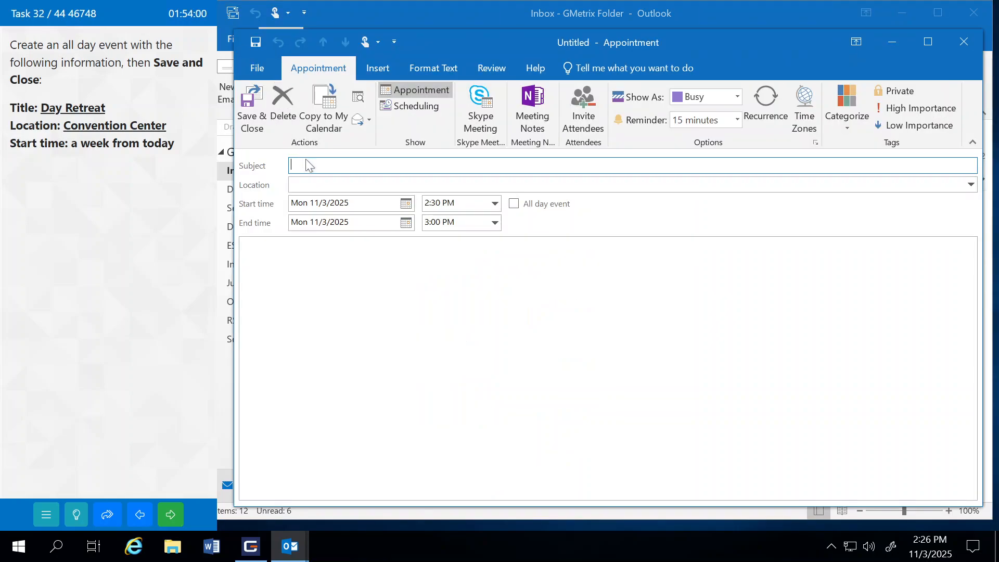
pyautogui.write('Day Retreat')
pyautogui.press('Tab')
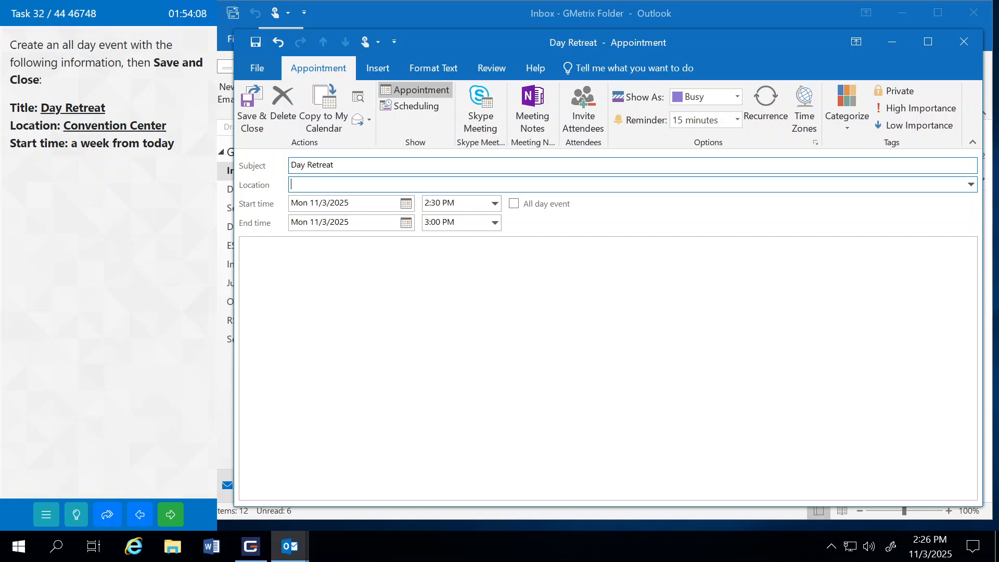
pyautogui.write('Convention Center')
pyautogui.click(406, 204)
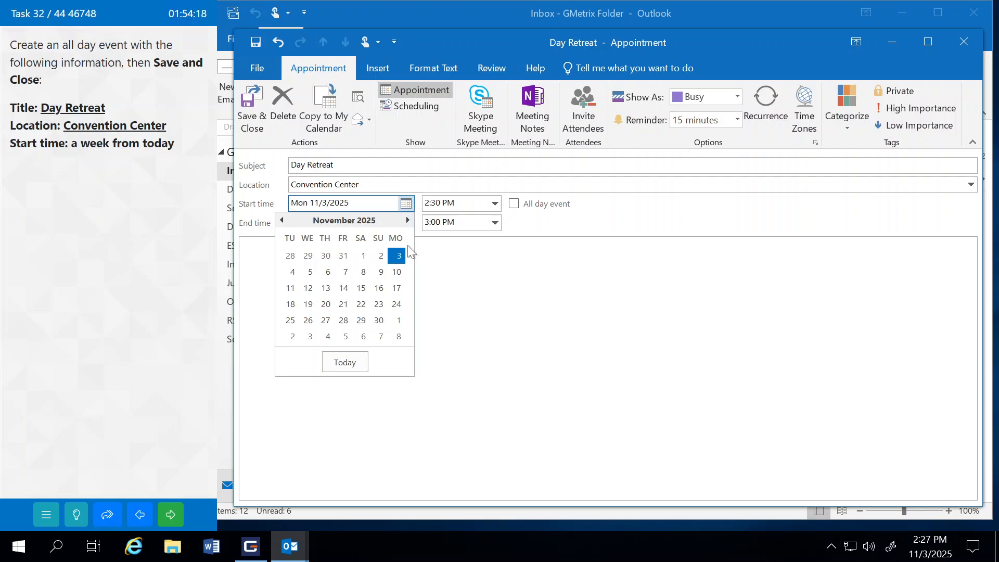
pyautogui.click(398, 273)
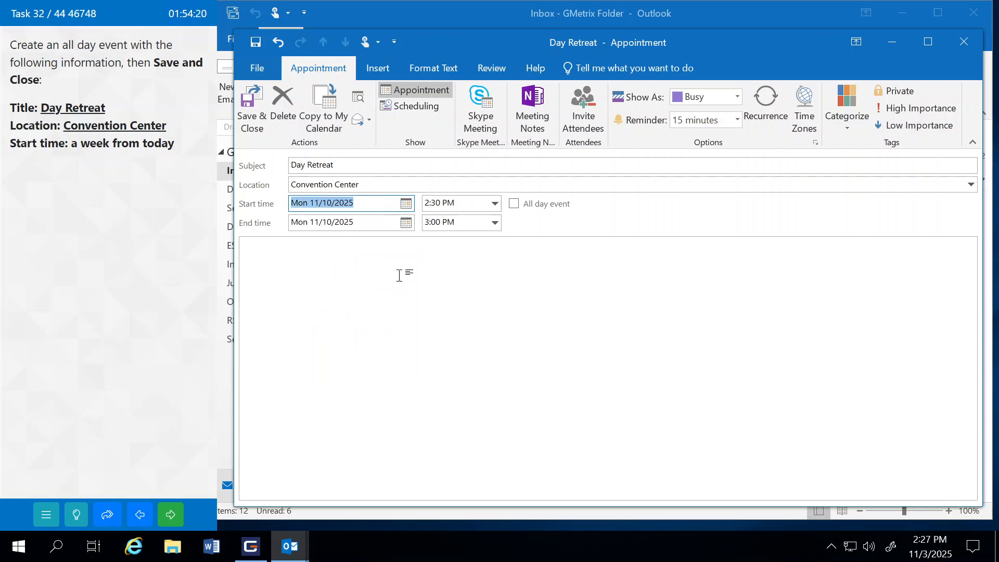
pyautogui.click(254, 104)
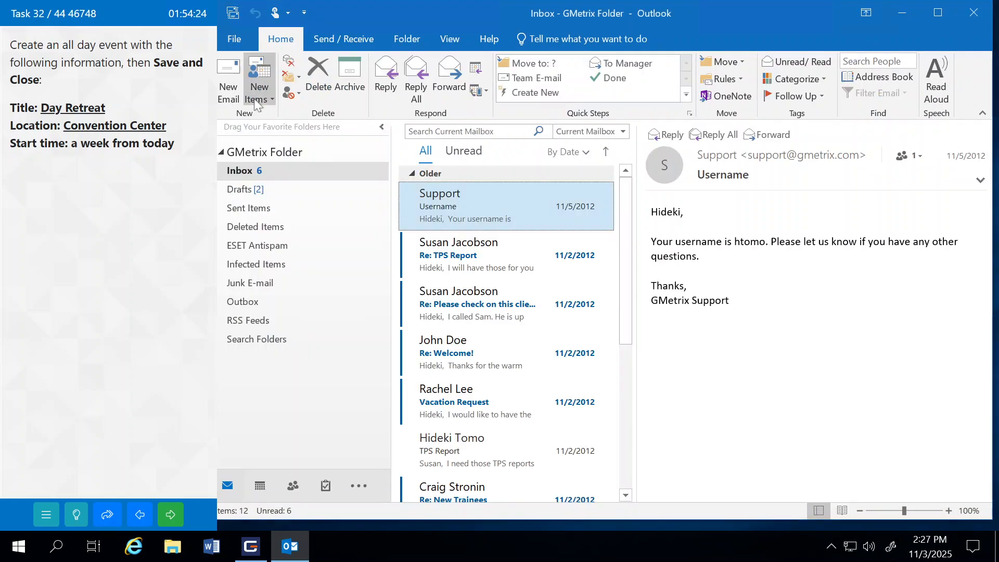
# Submit the event answer to reach question 33 and open the contact named in its instructions.
pyautogui.click(172, 515)
pyautogui.click(133, 296)
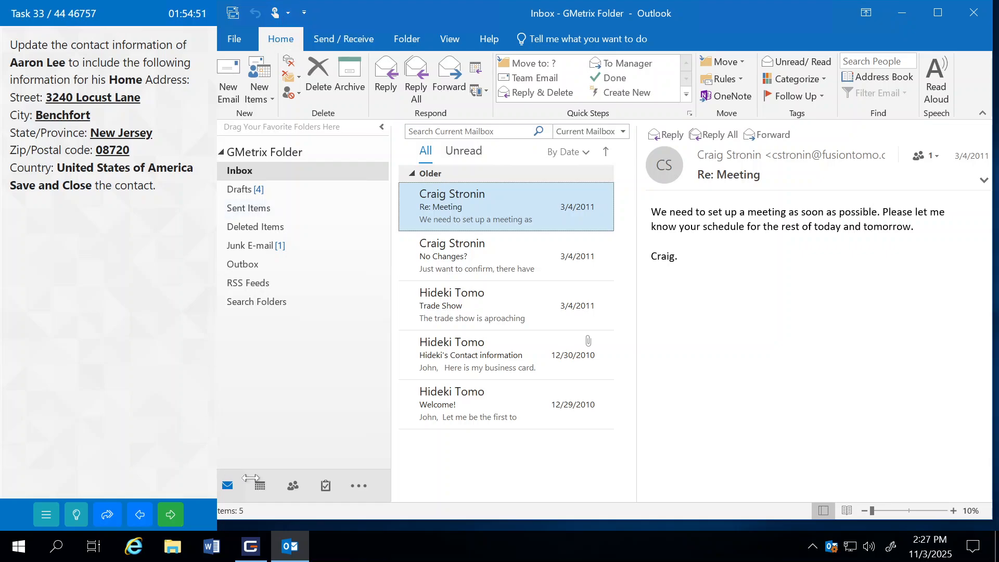
pyautogui.click(293, 486)
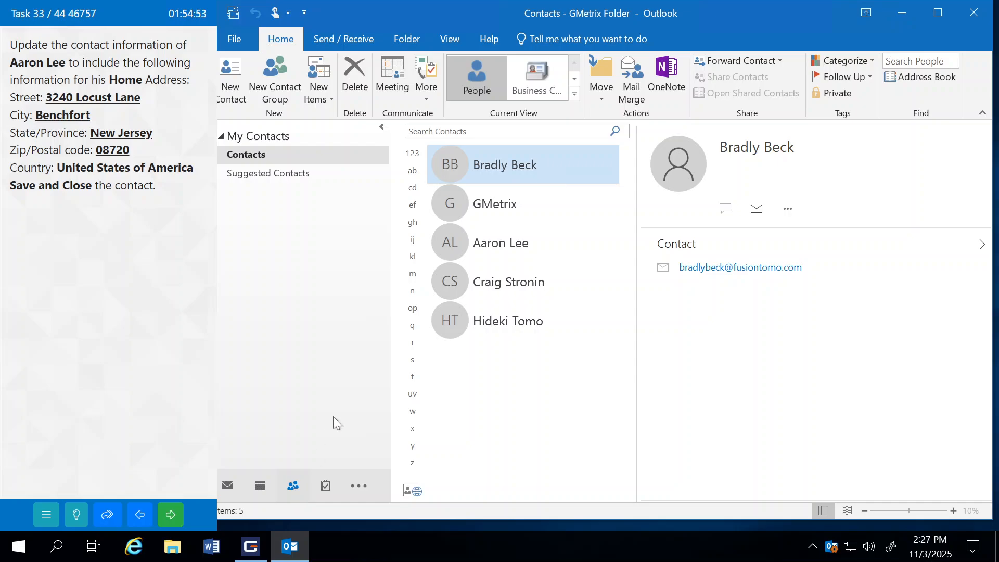
pyautogui.doubleClick(500, 243)
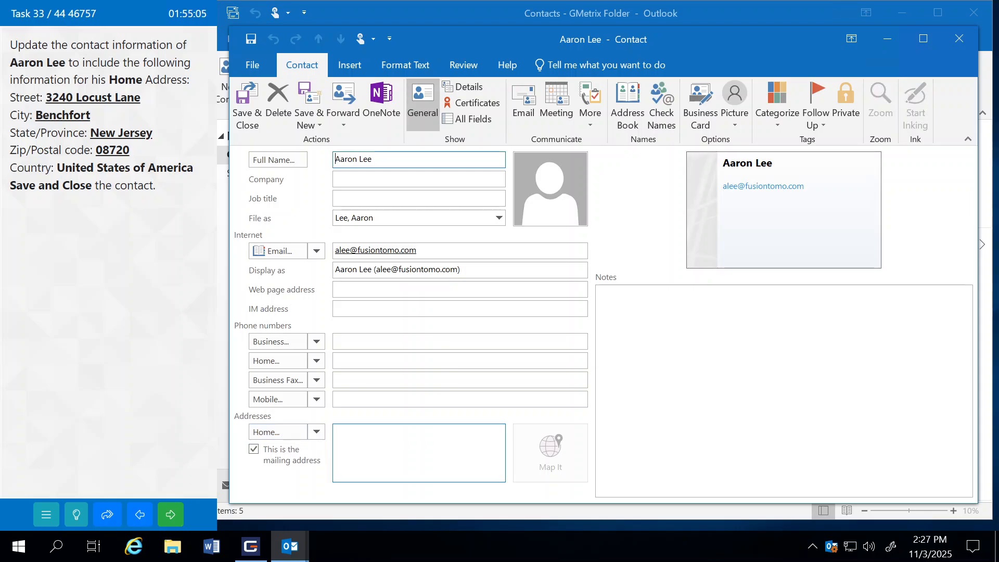
# Enter the contact's home address with street, city, state, postal code and country, and save and close the contact.
pyautogui.click(375, 440)
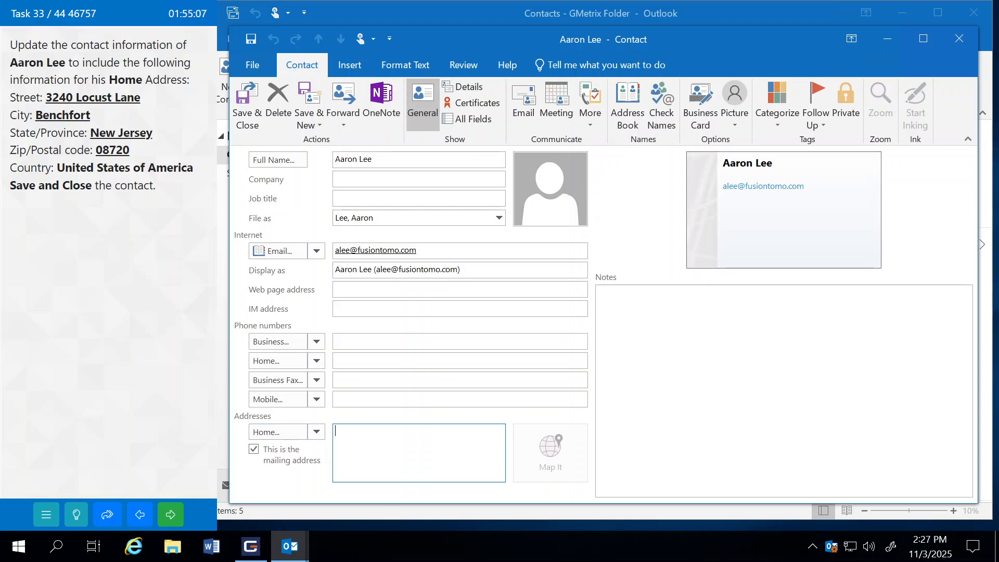
pyautogui.write('3240')
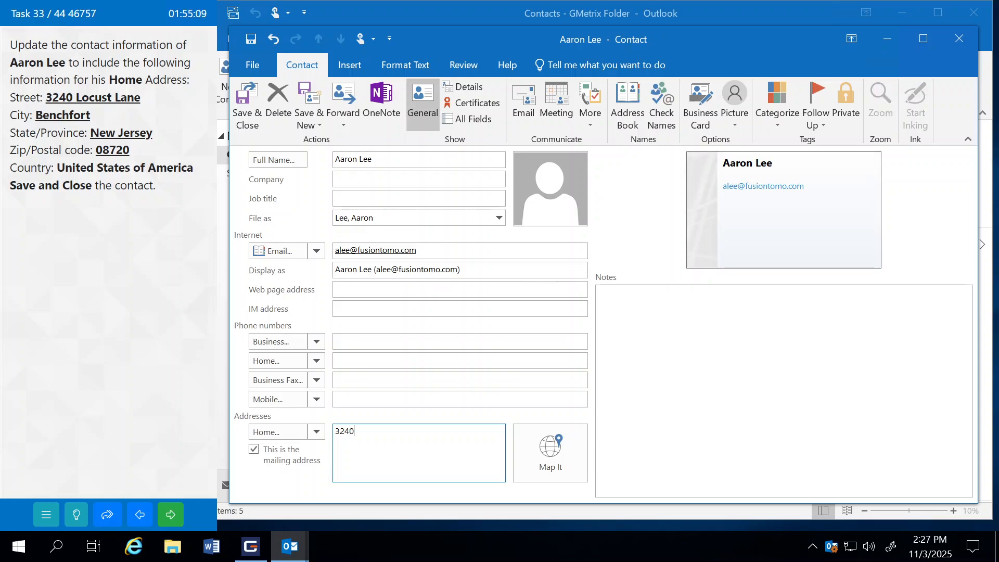
pyautogui.write(' Locust Lane')
pyautogui.press('Return')
pyautogui.write('Benchfort')
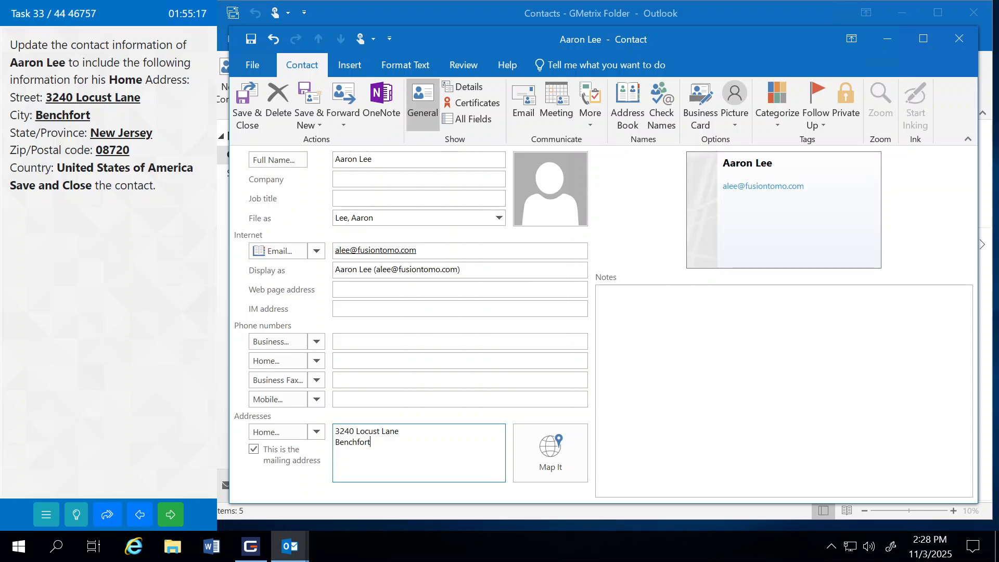
pyautogui.write(', New Jers')
pyautogui.write('ey')
pyautogui.write(' 80720 ')
pyautogui.write('Unites')
pyautogui.press('BackSpace')
pyautogui.write('d States of America')
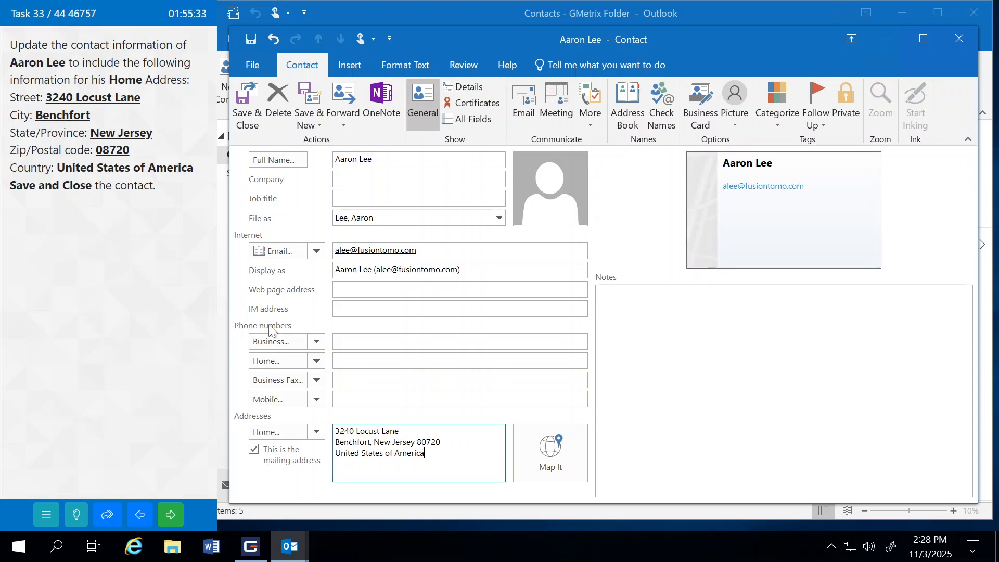
pyautogui.click(245, 95)
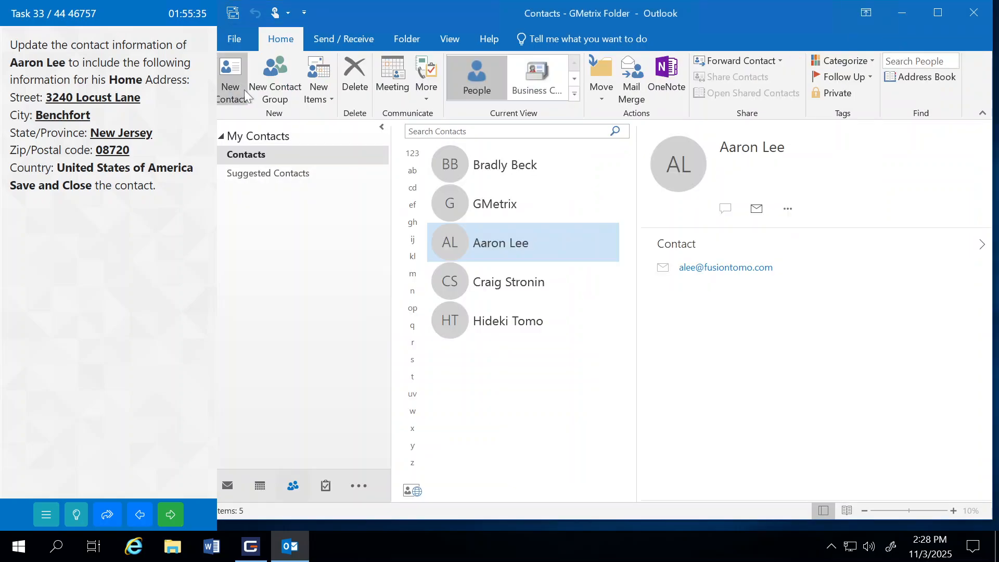
# Submit the contact address answer and continue to question 34.
pyautogui.click(171, 516)
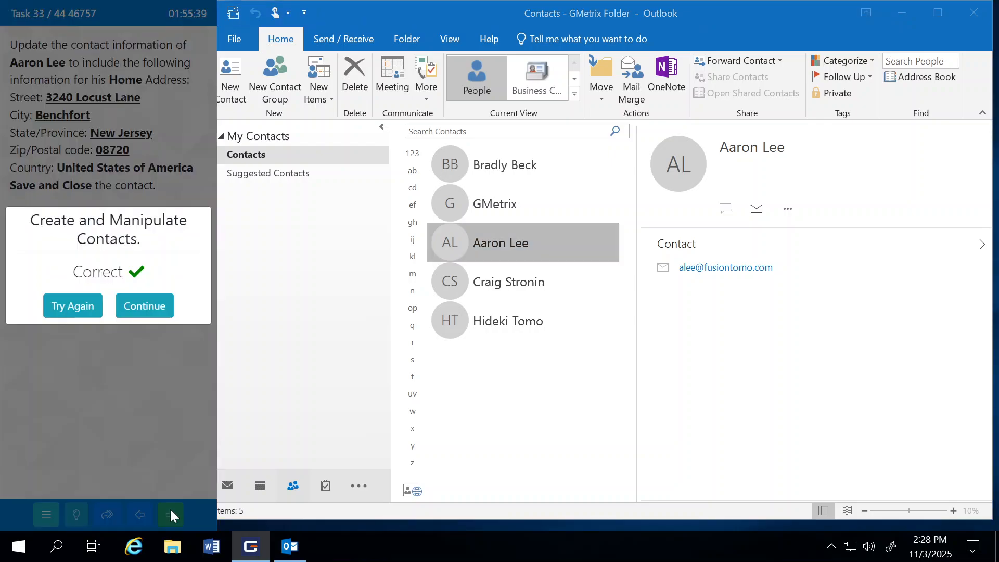
pyautogui.click(151, 309)
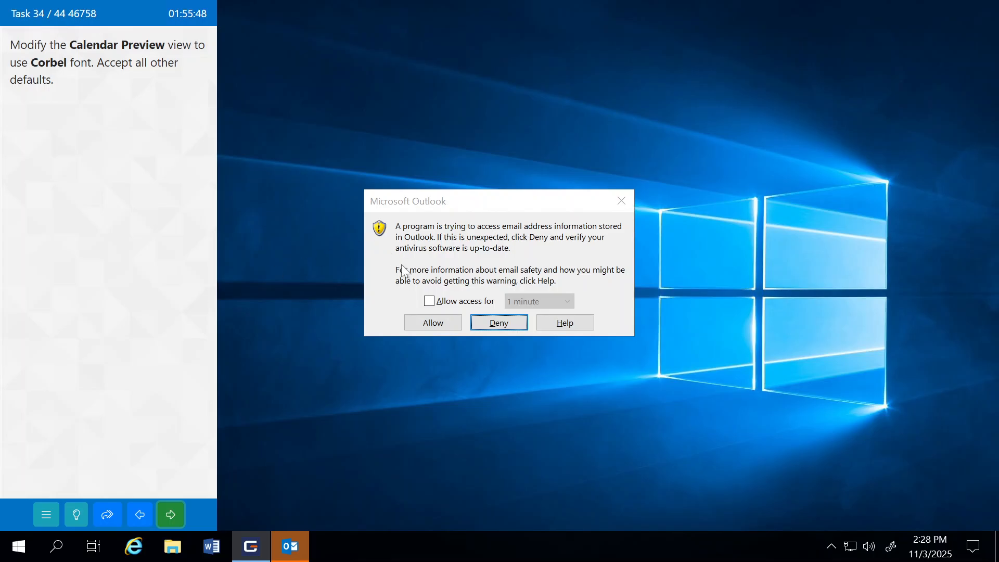
# Allow the program access to Outlook's address information for 10 minutes and enlarge the Outlook window beside the question panel.
pyautogui.click(432, 303)
pyautogui.click(539, 301)
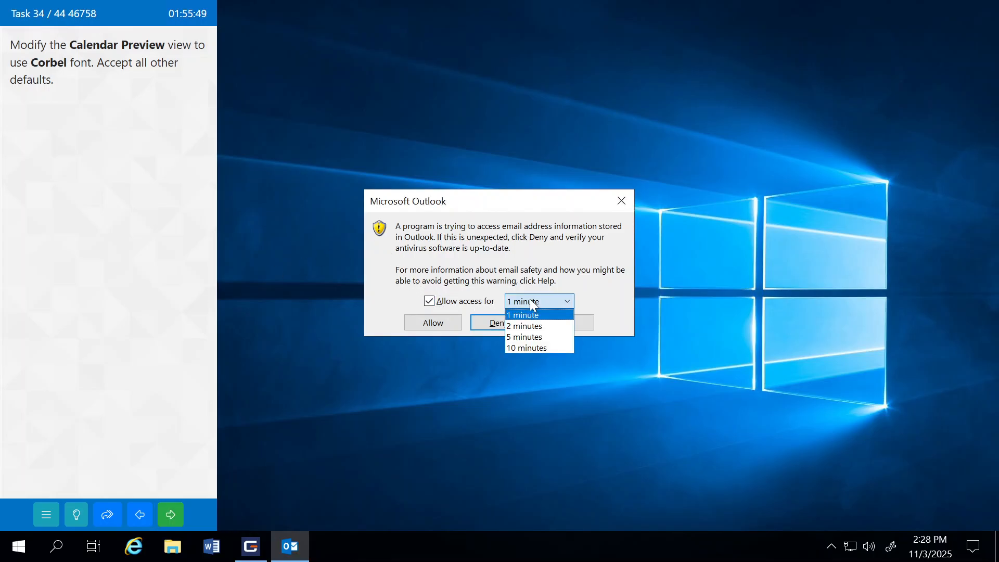
pyautogui.click(521, 347)
pyautogui.click(438, 324)
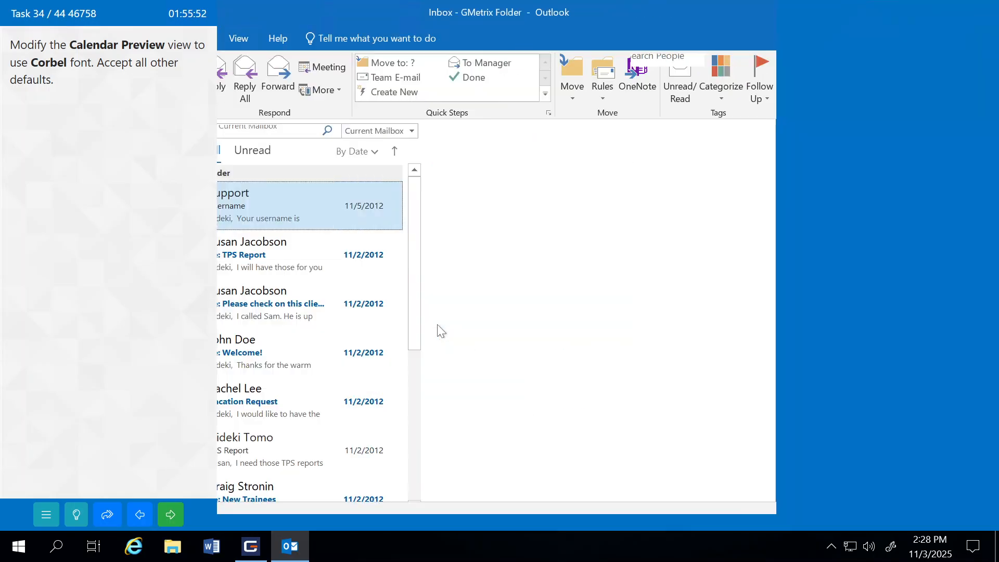
pyautogui.doubleClick(252, 14)
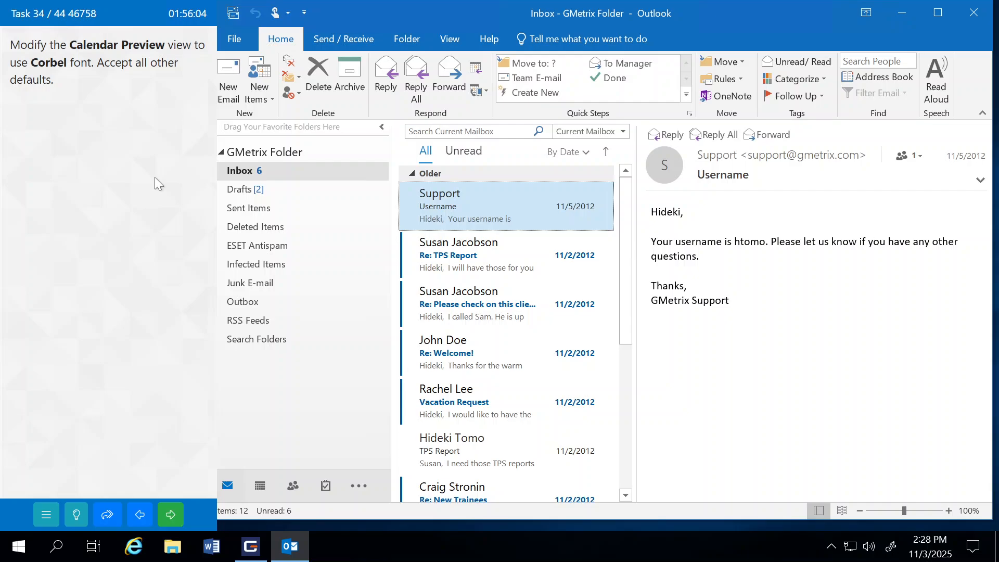
# In the calendar's view management, open the Preview view for modification.
pyautogui.click(261, 488)
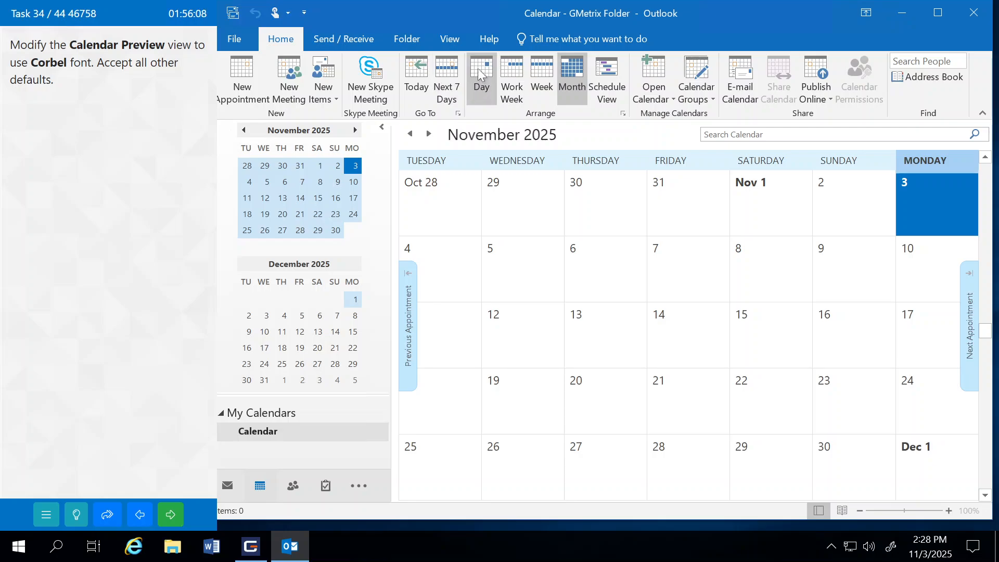
pyautogui.click(450, 46)
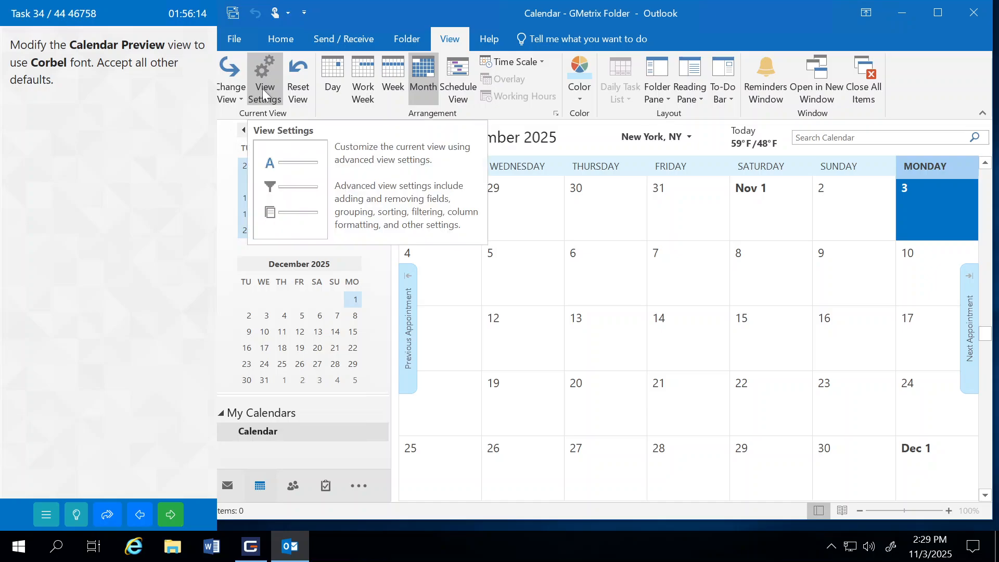
pyautogui.click(233, 88)
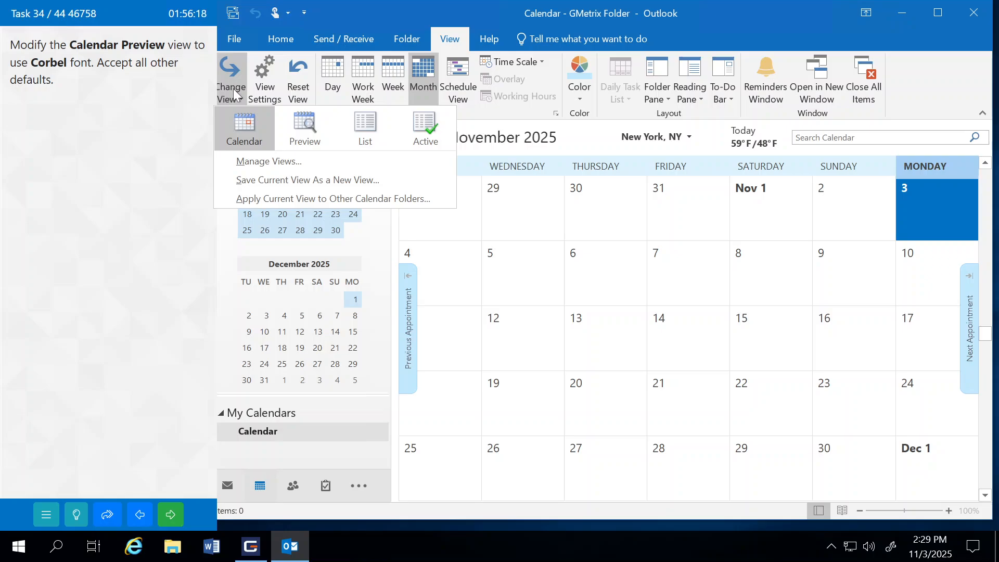
pyautogui.click(260, 163)
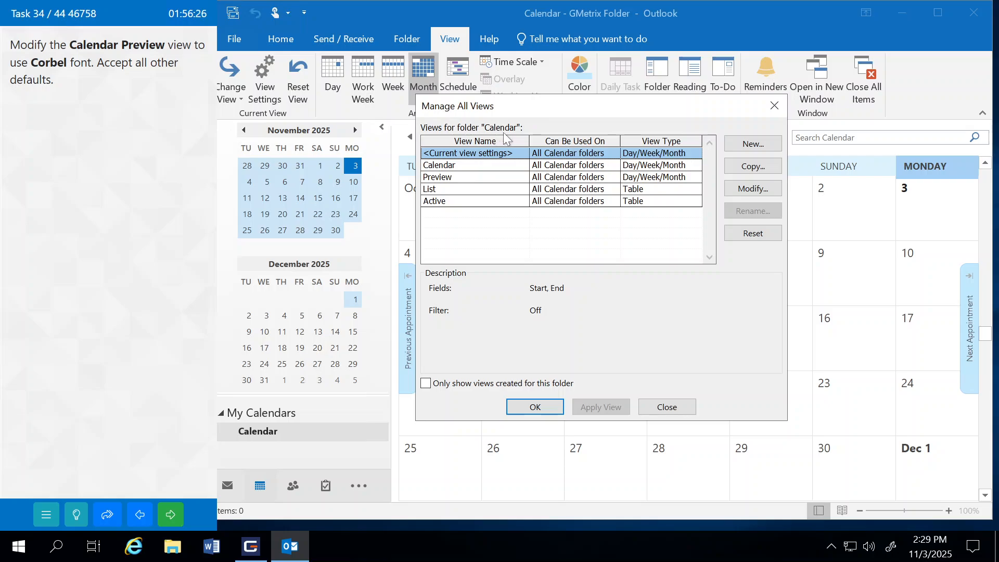
pyautogui.click(432, 178)
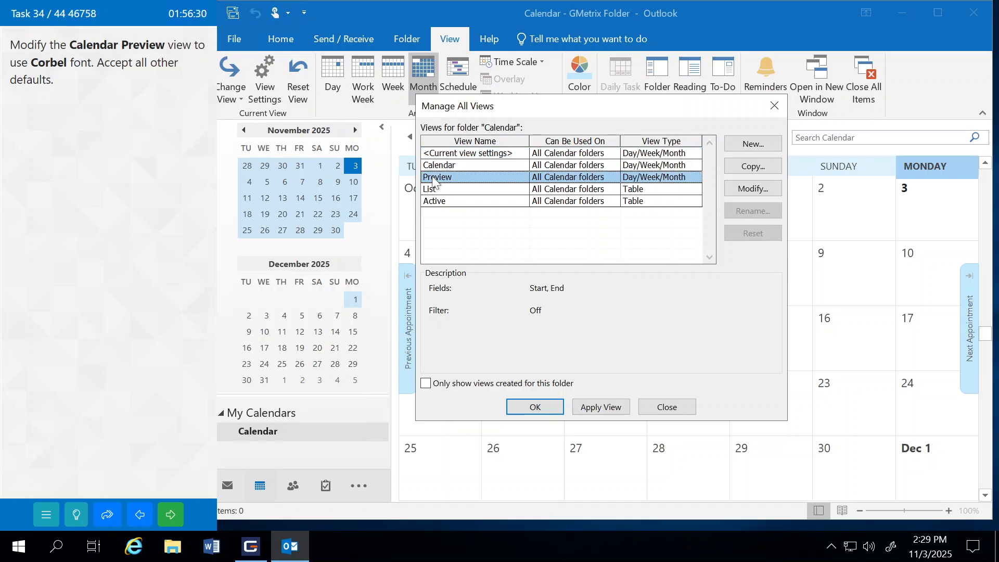
pyautogui.click(757, 189)
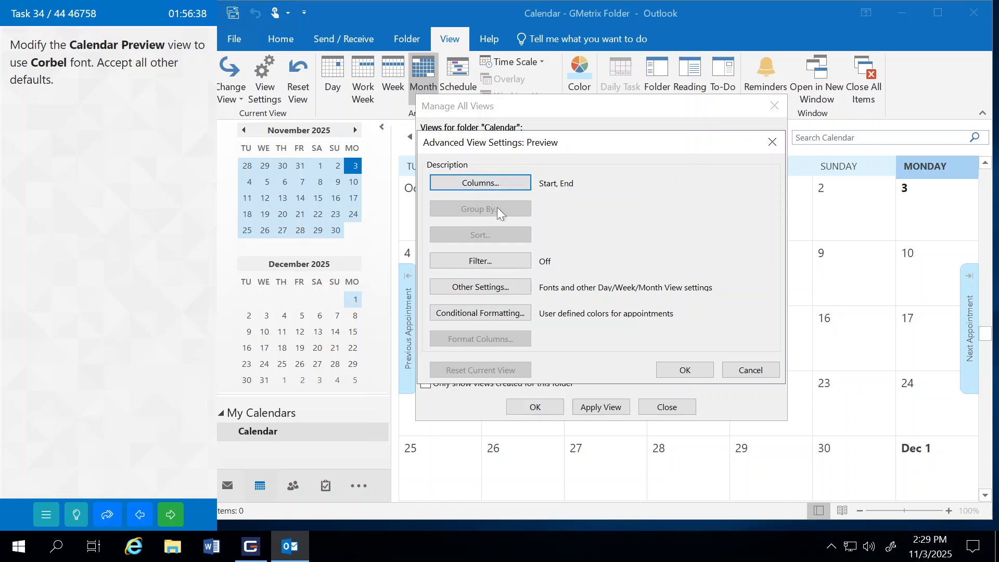
# Set the Preview view's calendar appointment font to Corbel, keeping the other defaults, and confirm all view settings.
pyautogui.click(494, 288)
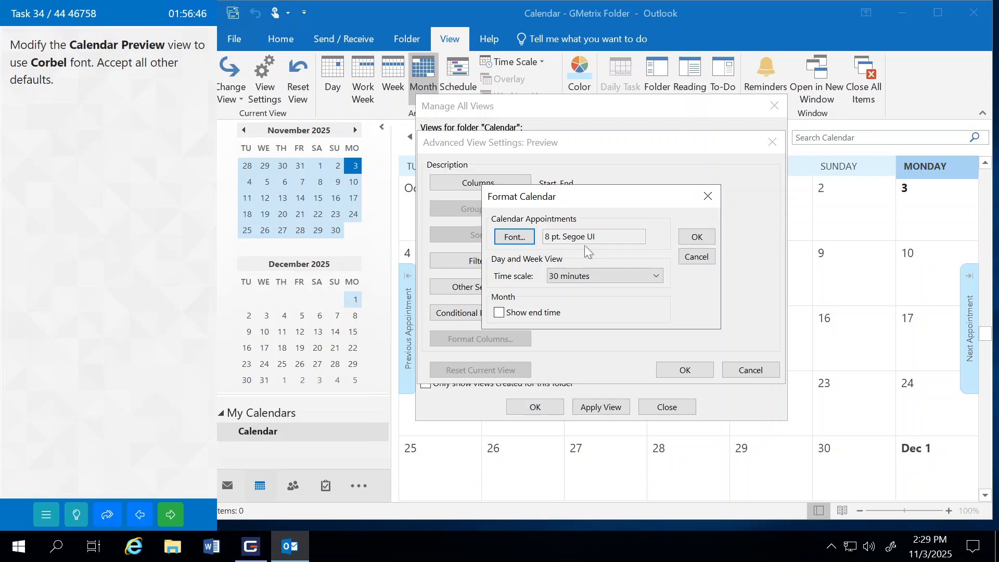
pyautogui.click(501, 239)
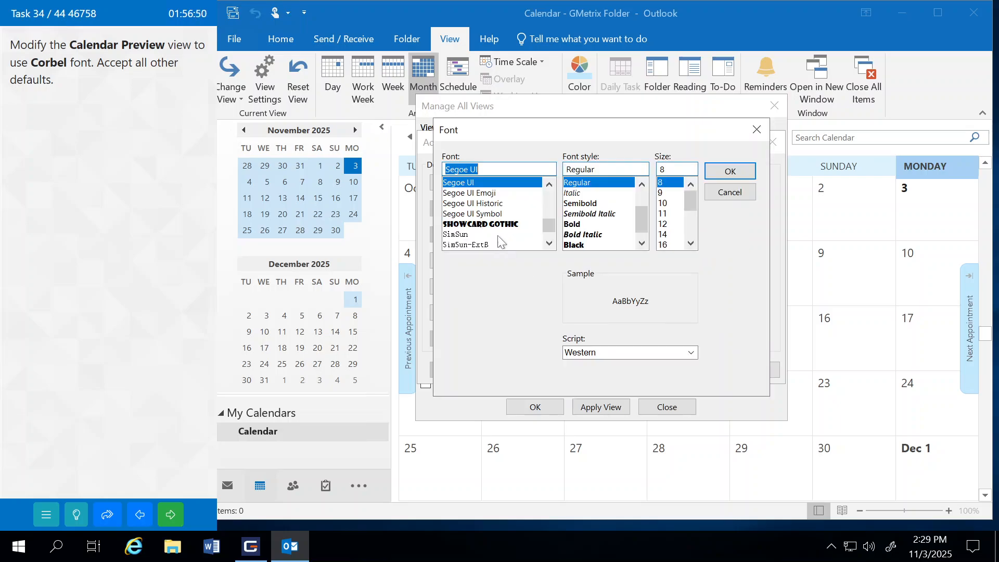
pyautogui.write('corb')
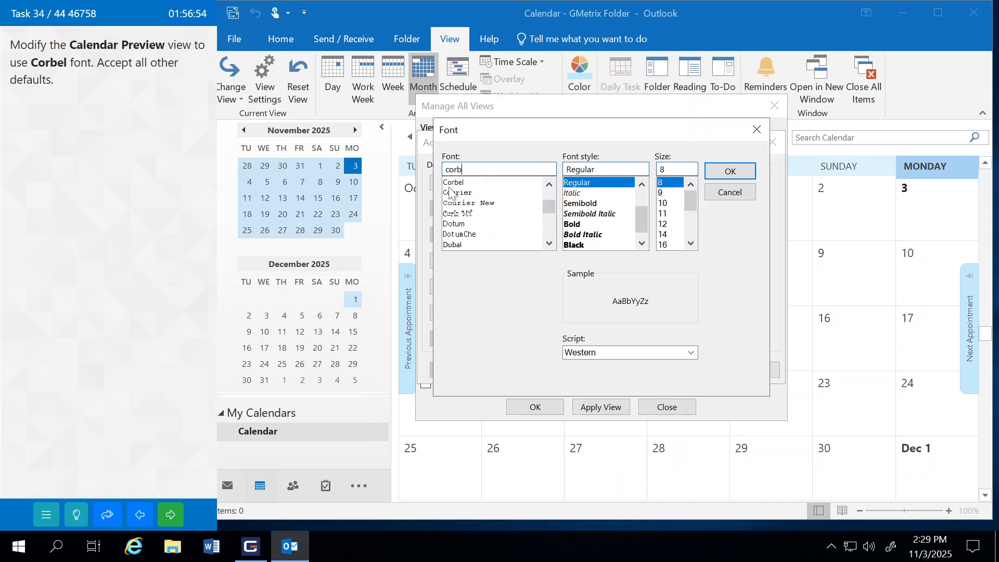
pyautogui.click(462, 185)
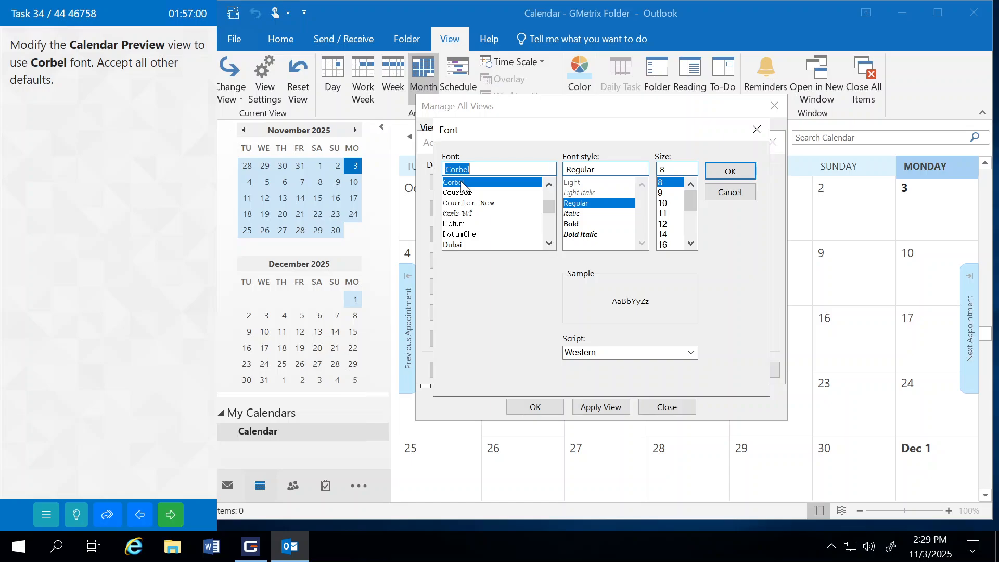
pyautogui.click(730, 172)
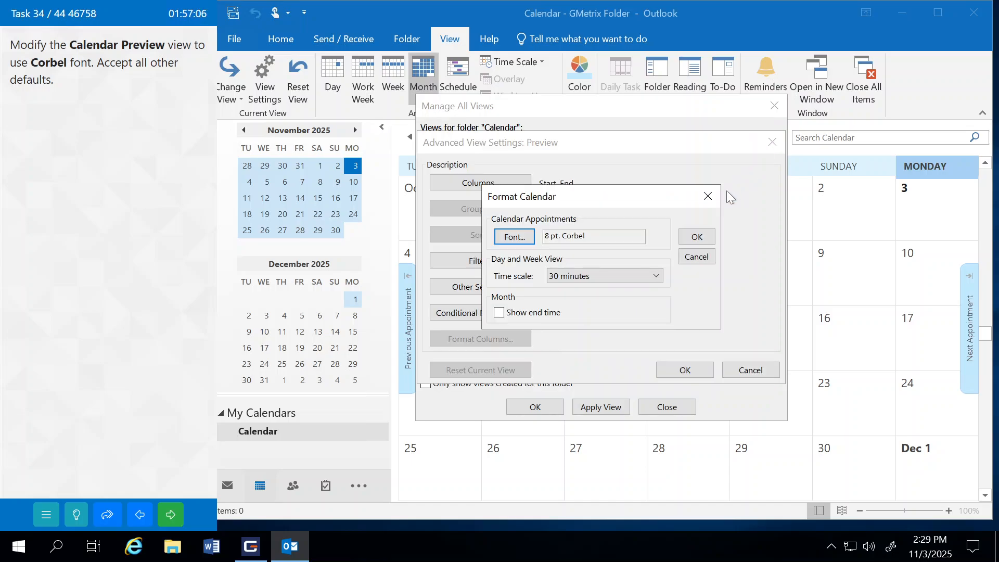
pyautogui.click(697, 237)
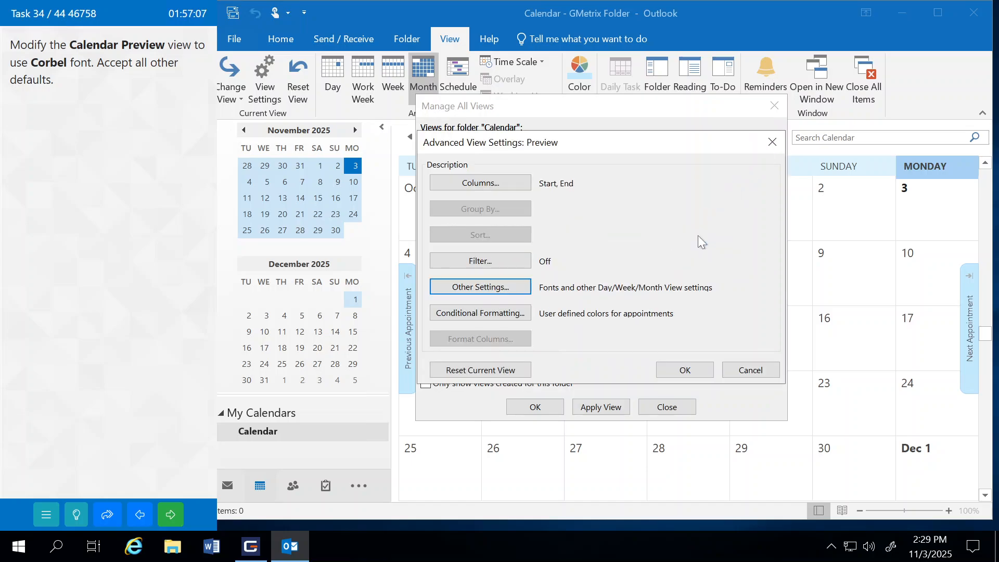
pyautogui.click(692, 370)
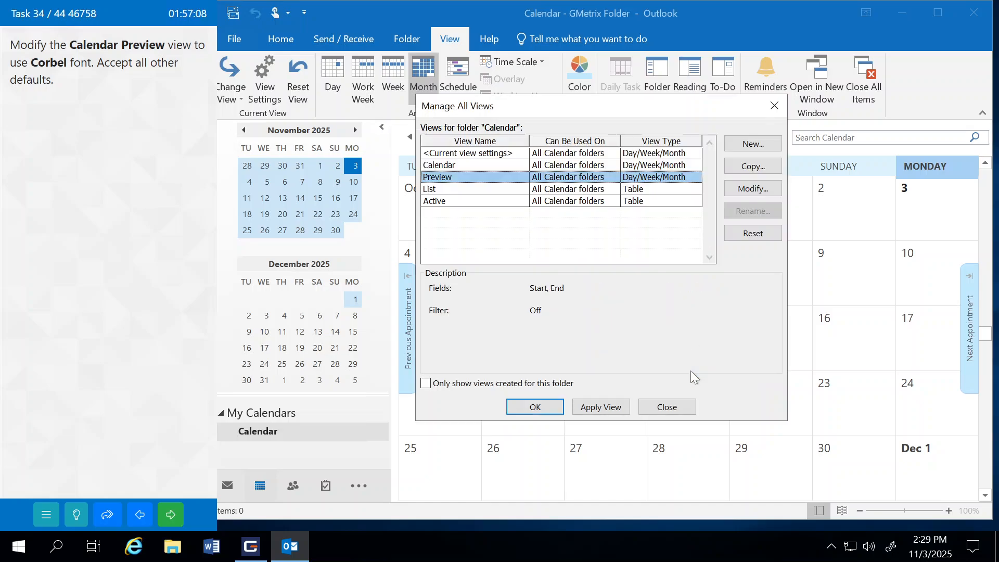
pyautogui.click(535, 407)
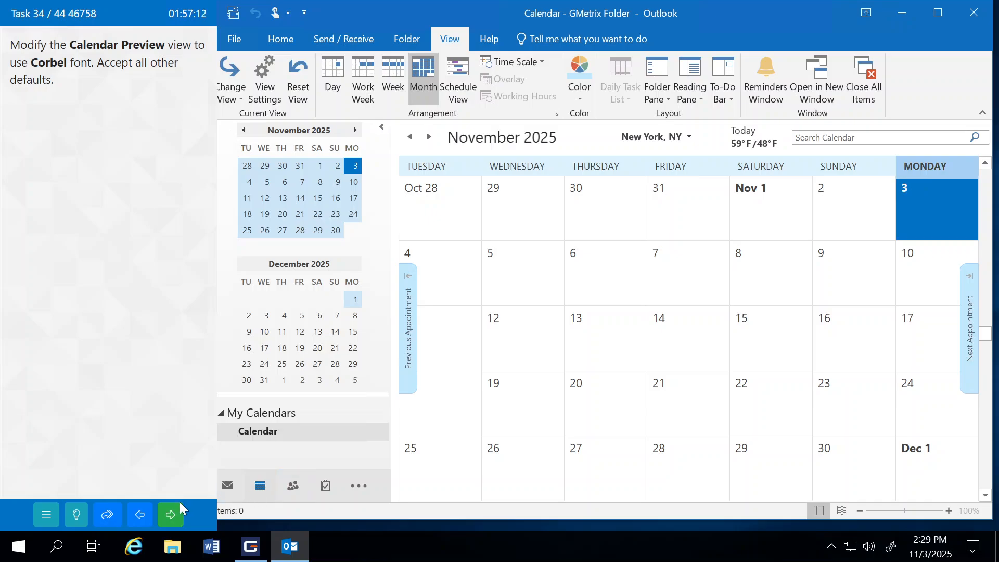
# Submit the Preview view answer to reach question 35 and allow access to Outlook's address information for 10 minutes.
pyautogui.click(170, 515)
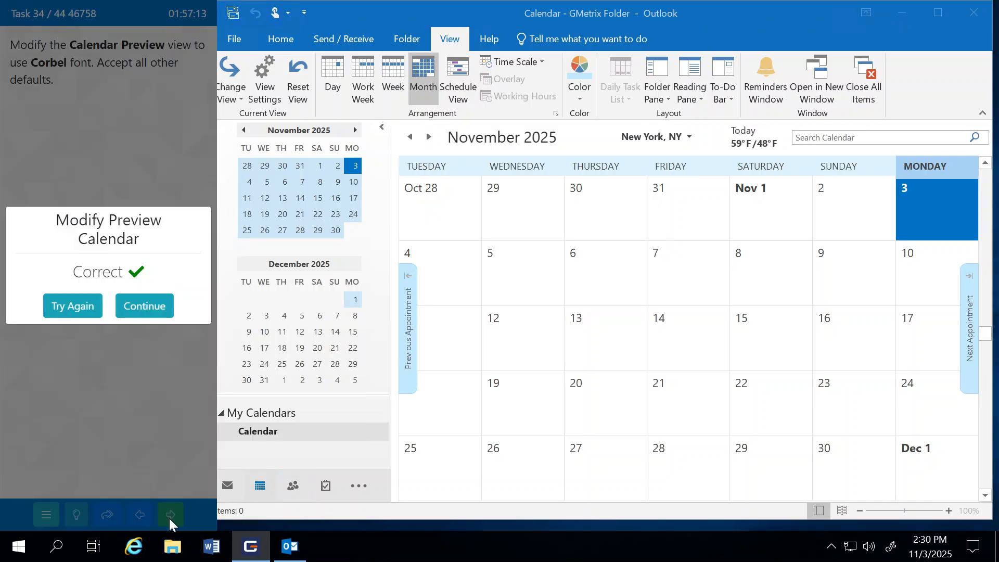
pyautogui.click(145, 308)
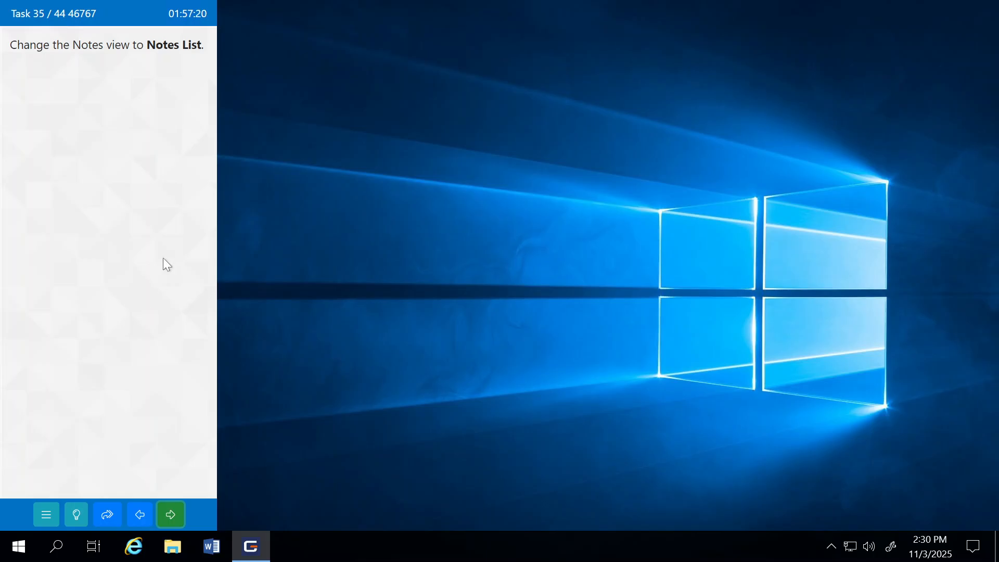
pyautogui.click(430, 302)
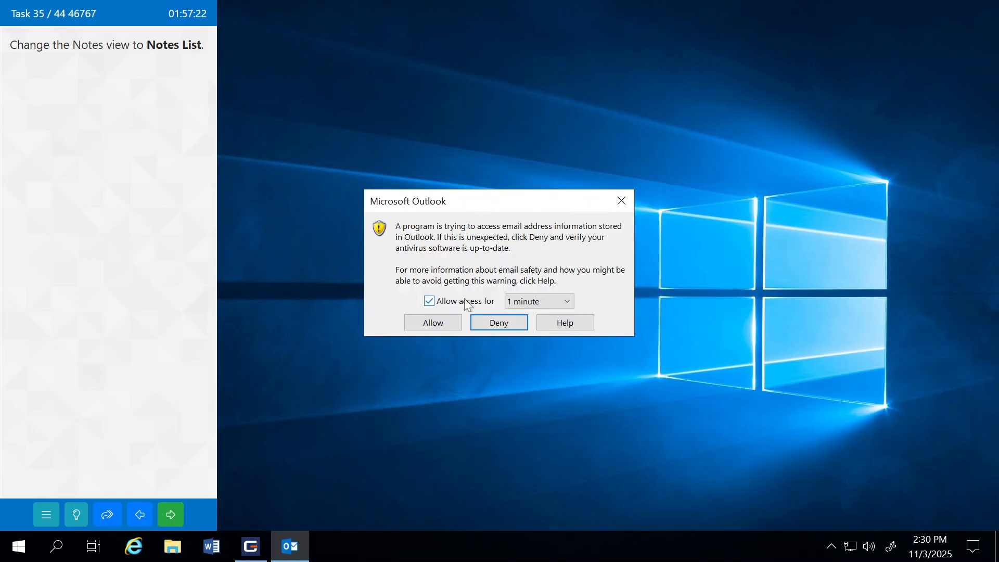
pyautogui.click(520, 301)
pyautogui.click(531, 348)
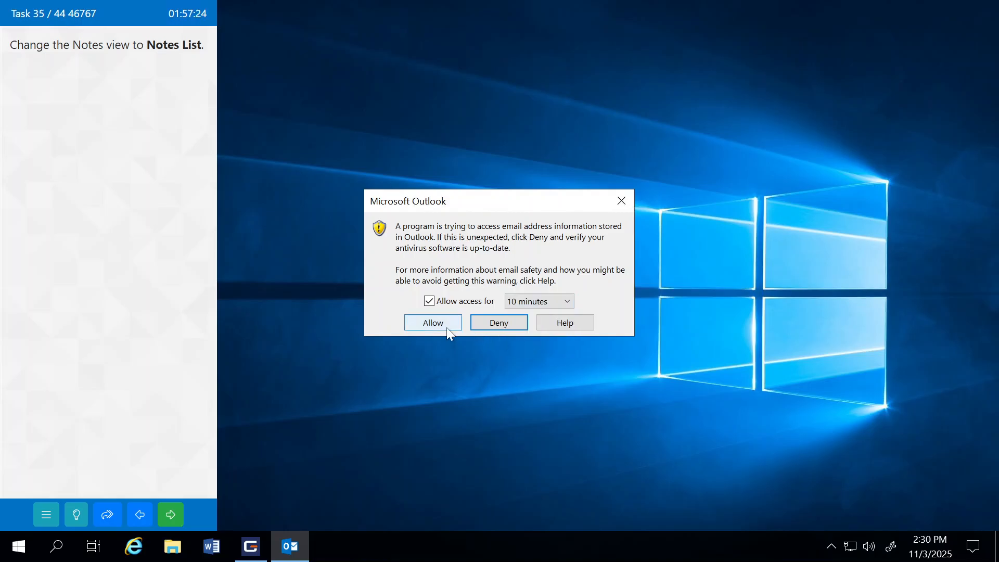
pyautogui.click(446, 327)
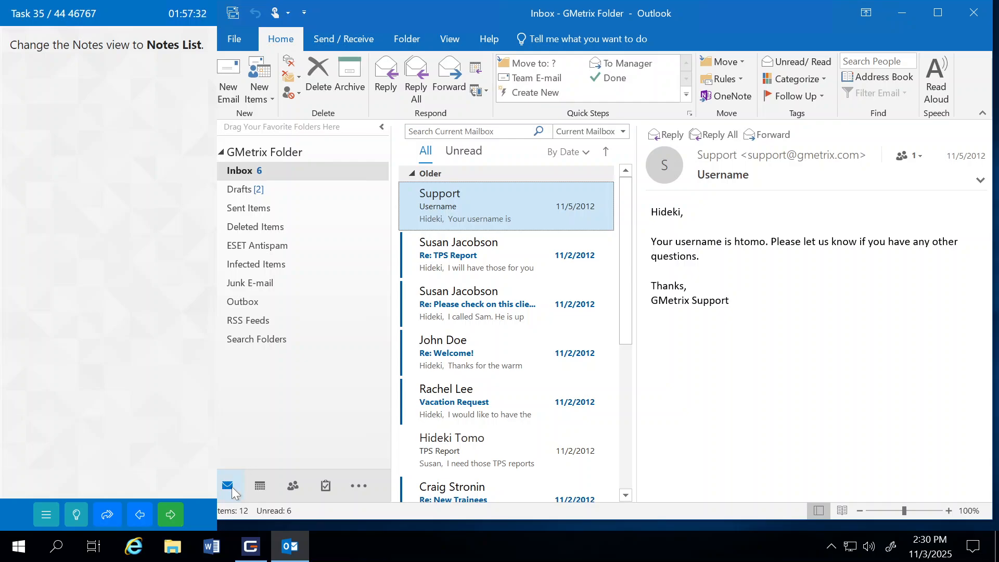
# Switch the Notes folder to the Notes List view and submit the answer to reach question 36.
pyautogui.click(356, 487)
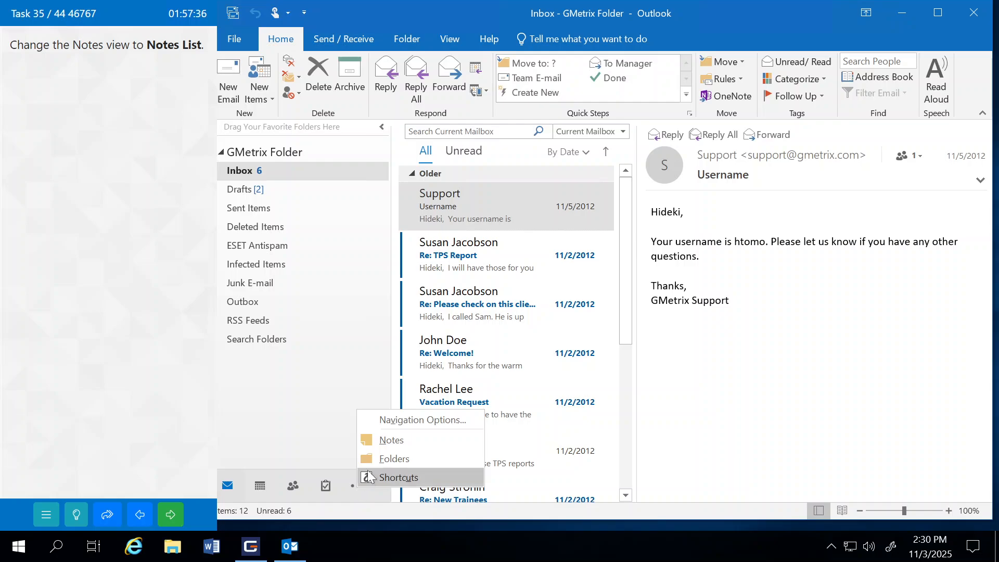
pyautogui.click(388, 442)
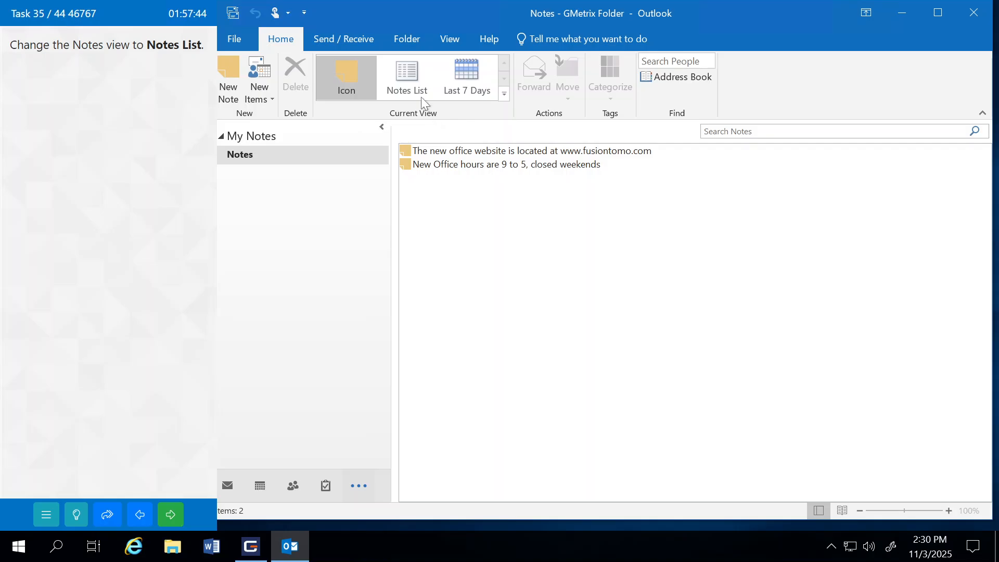
pyautogui.click(406, 77)
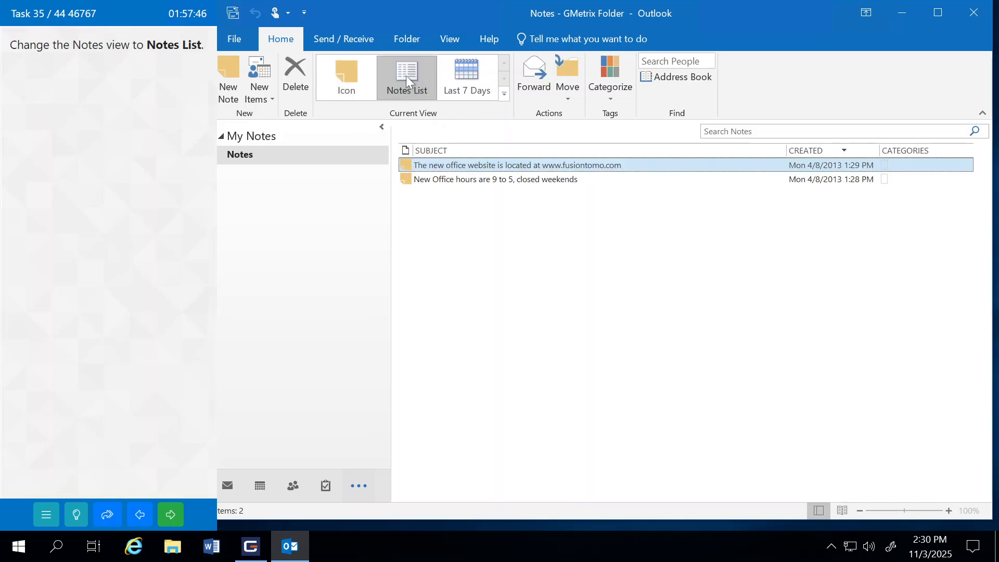
pyautogui.click(172, 517)
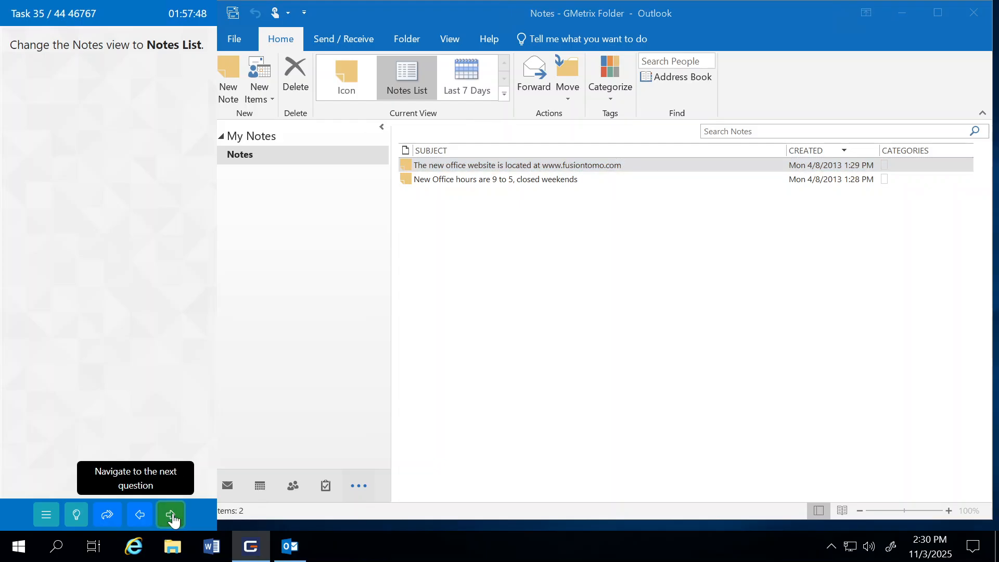
pyautogui.click(164, 303)
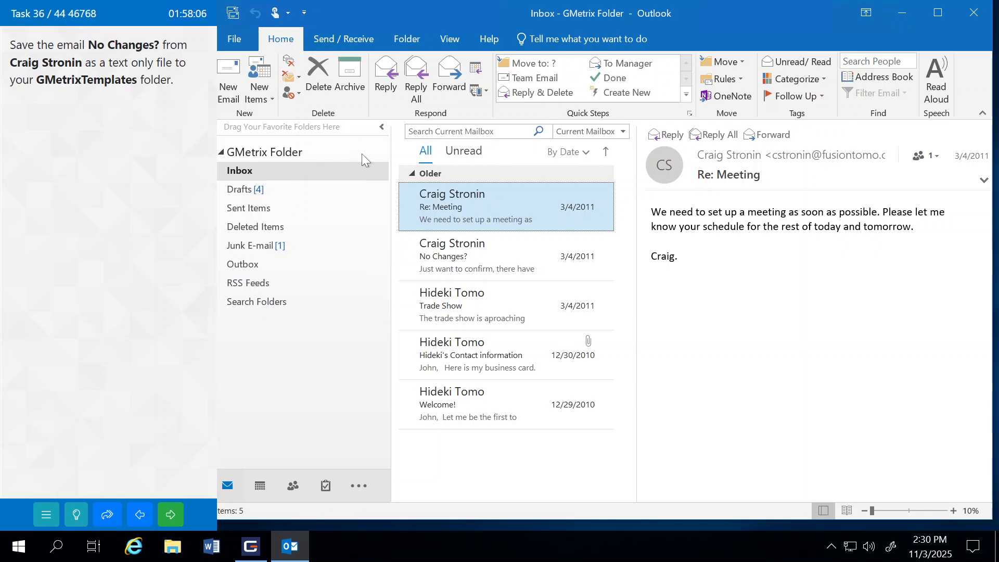
# Save the "No Changes?" email as a Text Only file named "No Changes" in the GMetrixTemplates folder, and close the message.
pyautogui.doubleClick(453, 255)
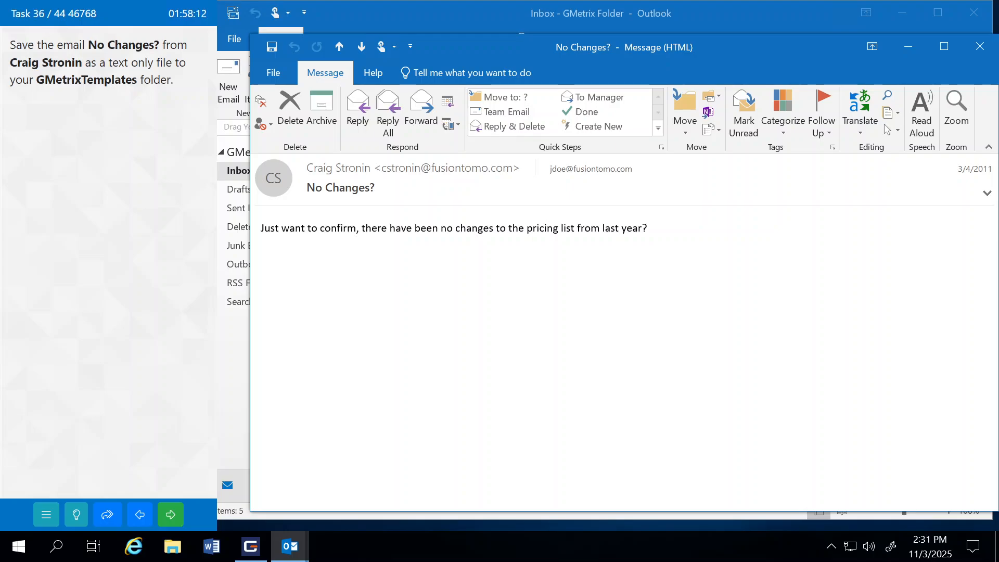
pyautogui.click(273, 73)
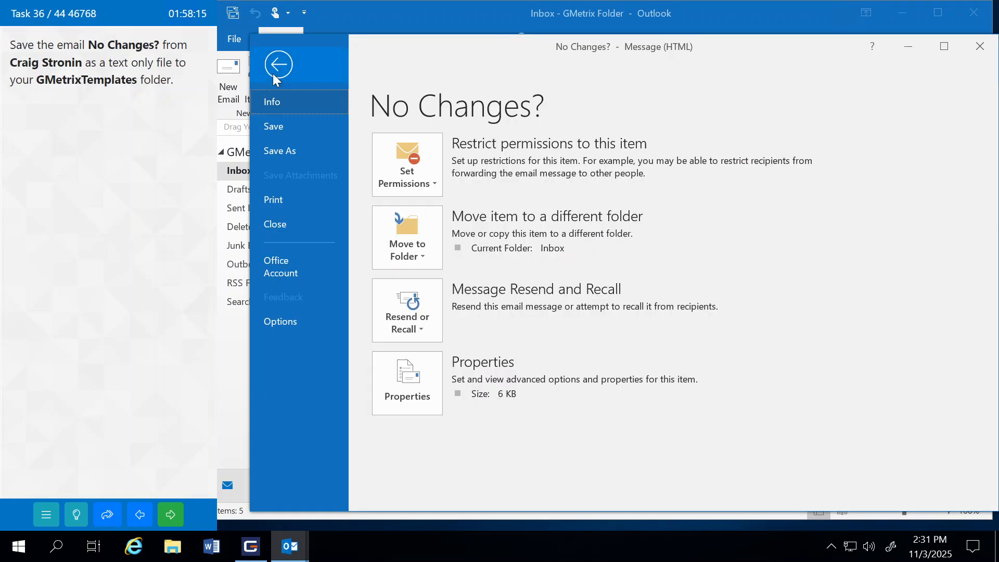
pyautogui.click(286, 150)
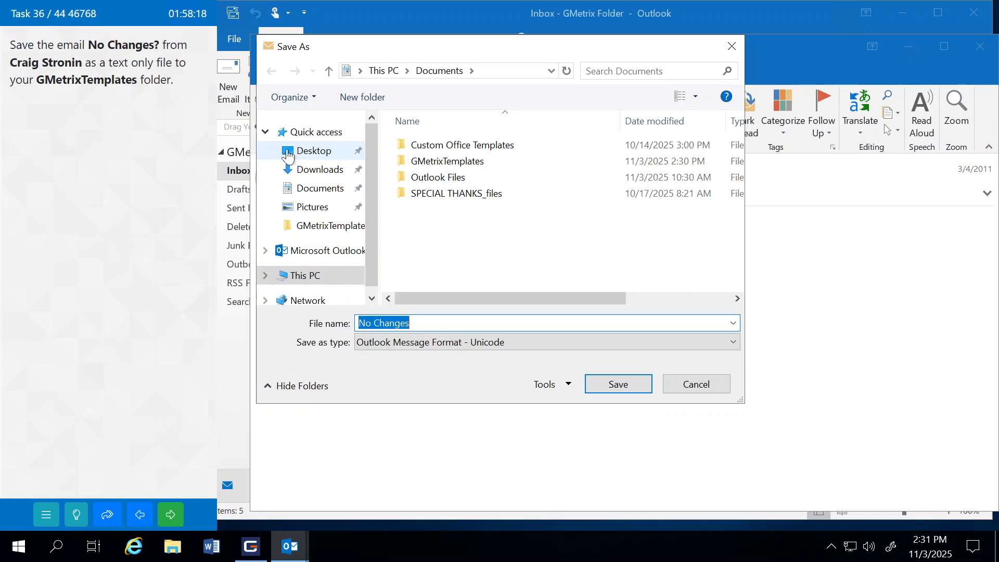
pyautogui.doubleClick(435, 163)
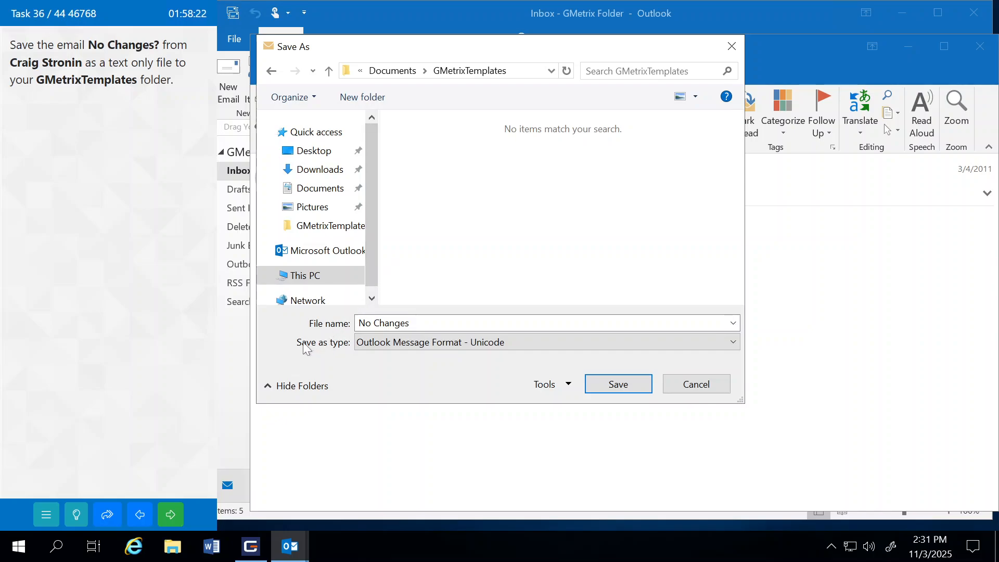
pyautogui.click(385, 343)
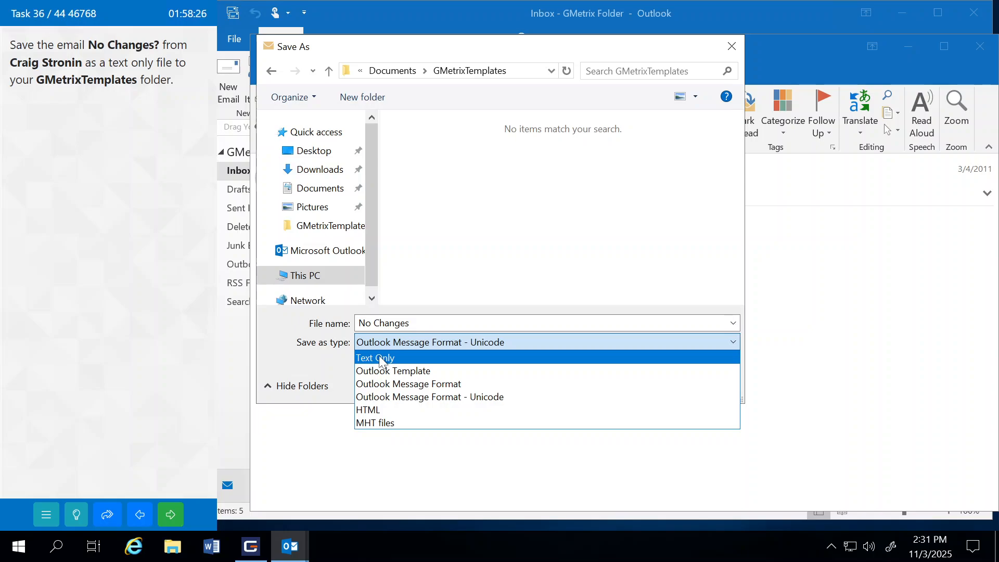
pyautogui.click(379, 358)
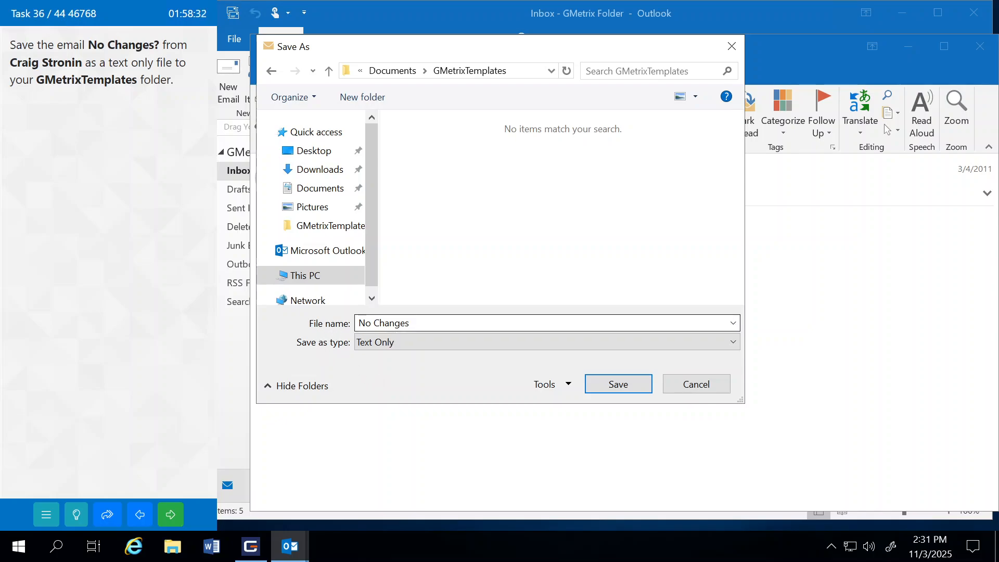
pyautogui.click(620, 385)
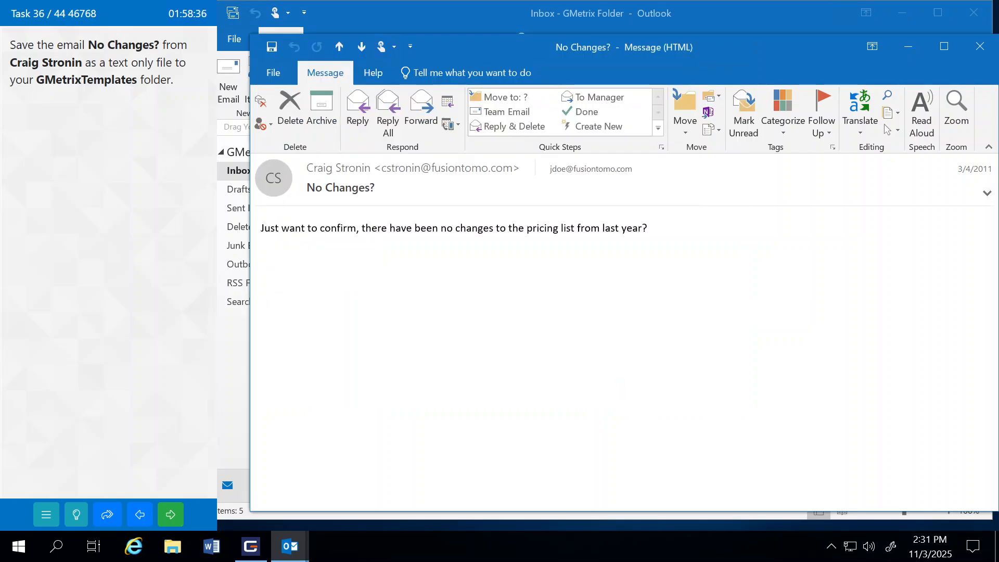
pyautogui.click(980, 46)
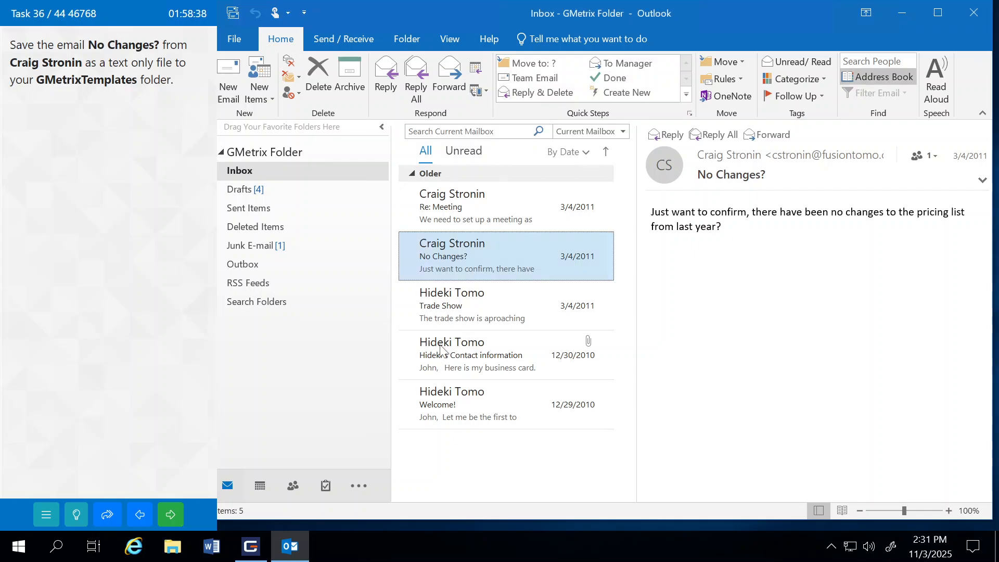
# Submit the saved email answer to reach question 37, and create a note reading "Lunch Meeting at 11:30".
pyautogui.click(160, 518)
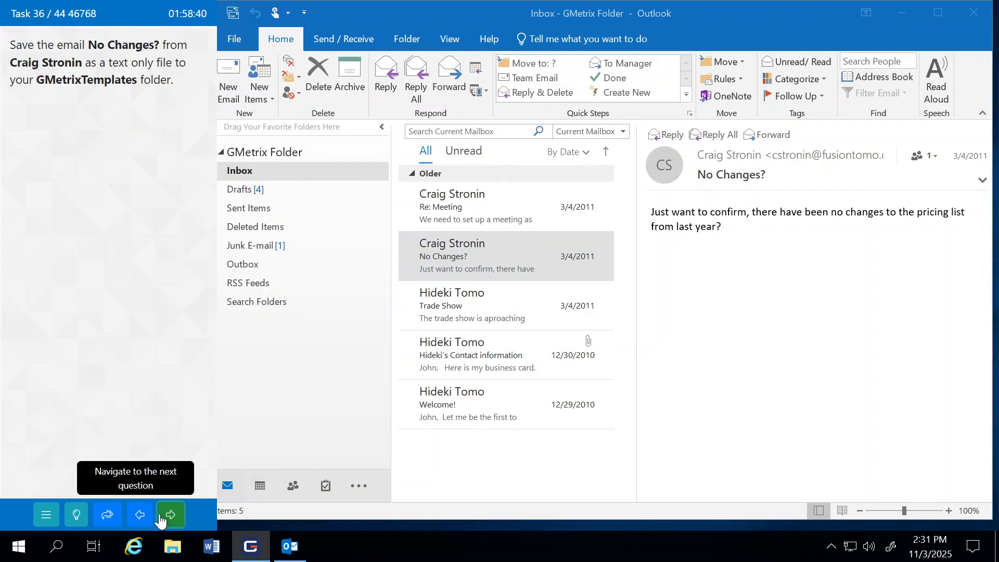
pyautogui.click(156, 297)
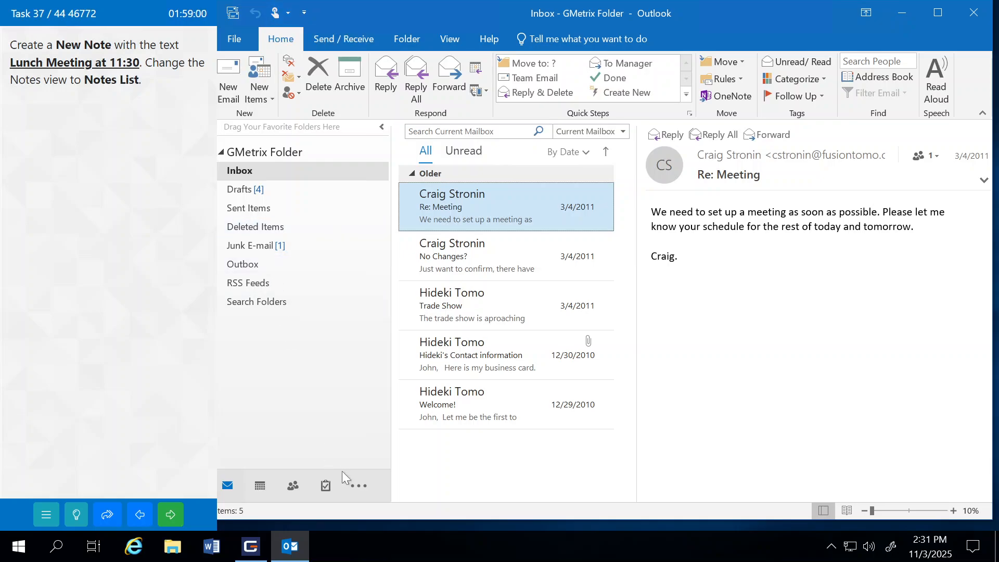
pyautogui.click(361, 488)
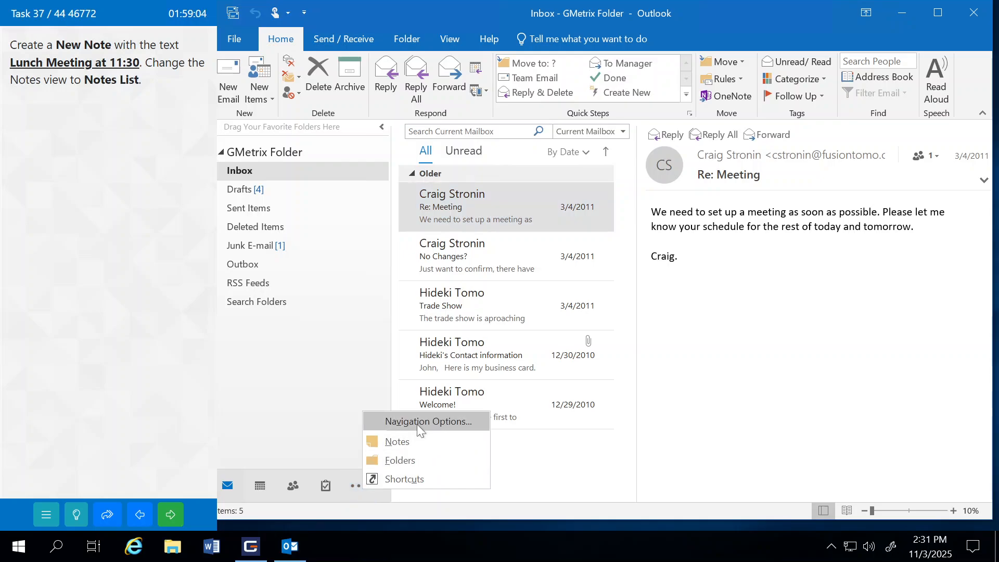
pyautogui.click(403, 442)
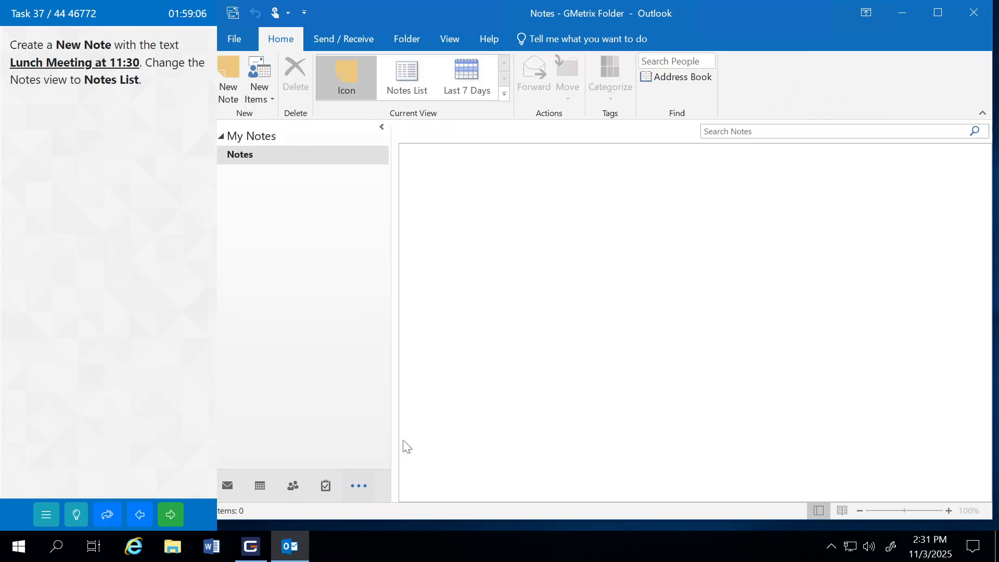
pyautogui.click(227, 73)
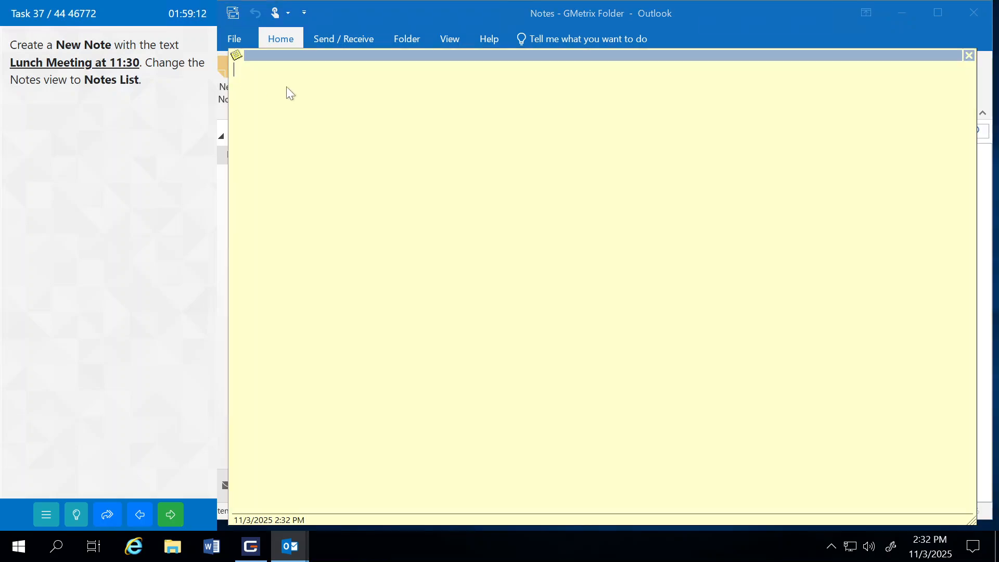
pyautogui.write('Lunch Meeting at 11:30')
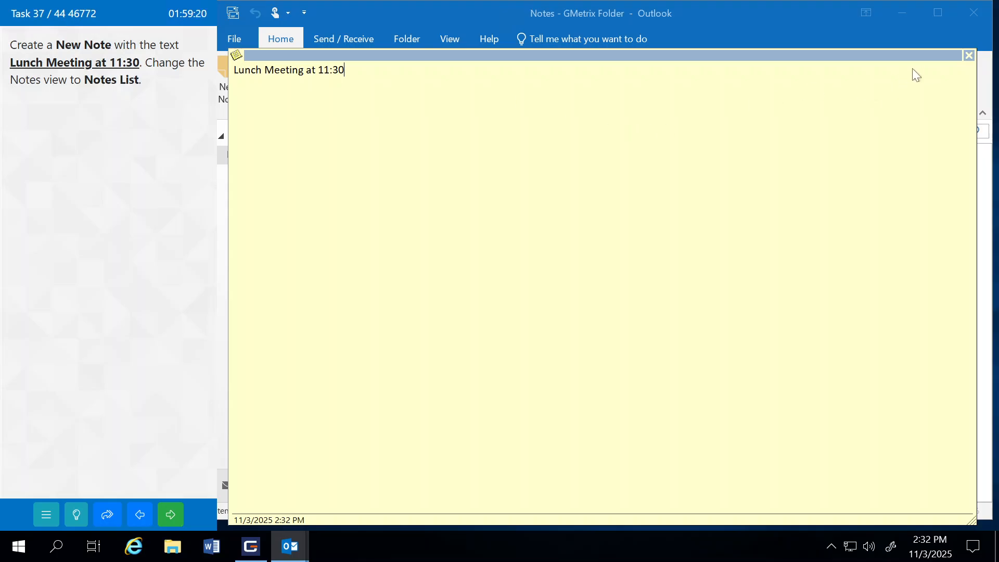
pyautogui.click(968, 54)
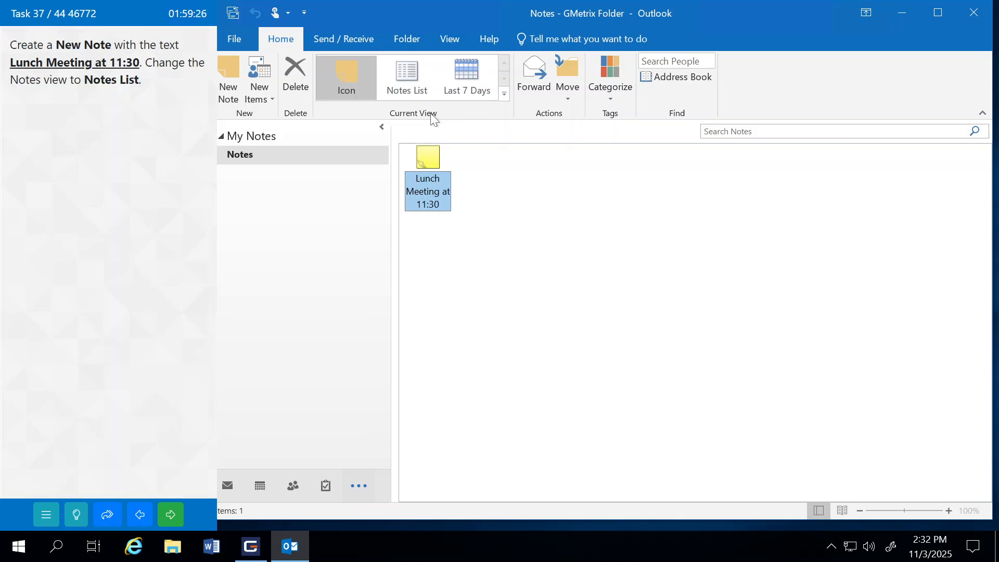
# Change the Notes folder to the Notes List view and submit the answer to reach question 38.
pyautogui.click(411, 73)
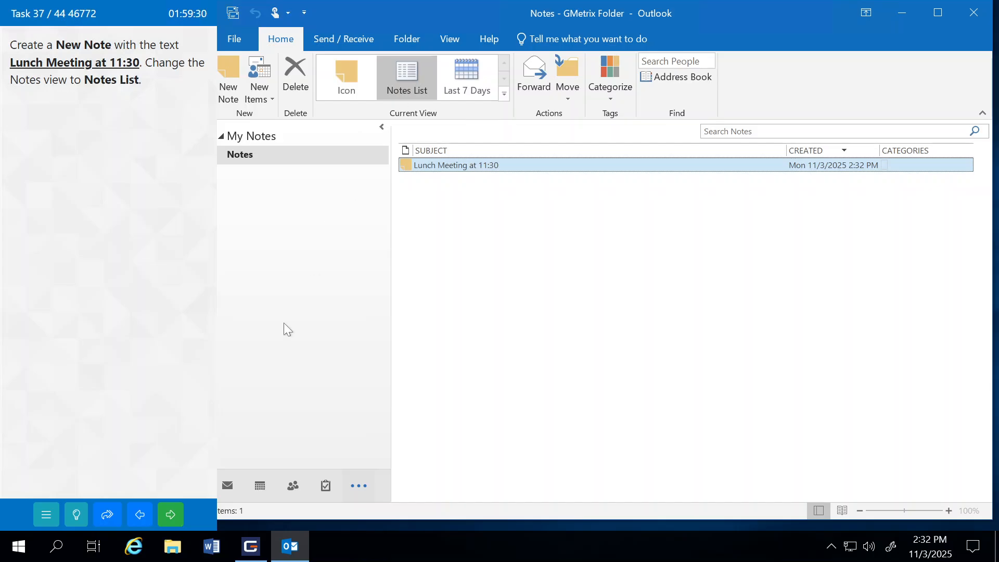
pyautogui.click(170, 514)
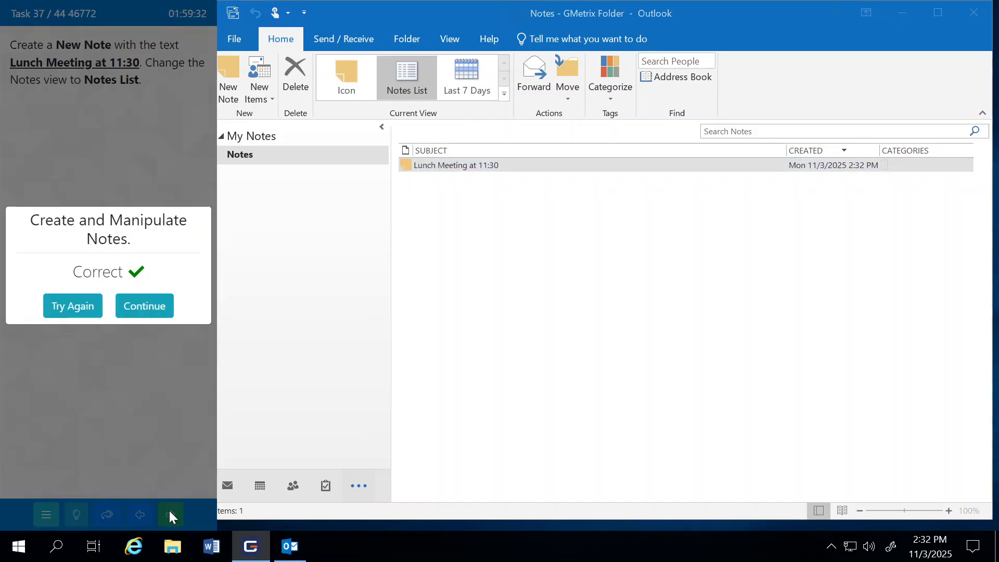
pyautogui.click(165, 319)
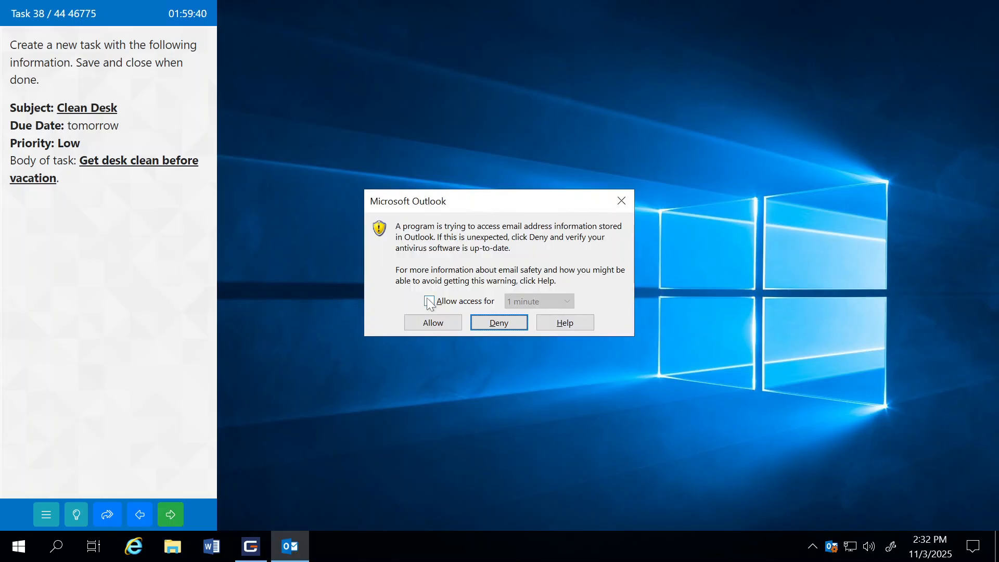
pyautogui.click(430, 300)
pyautogui.click(524, 304)
pyautogui.click(532, 344)
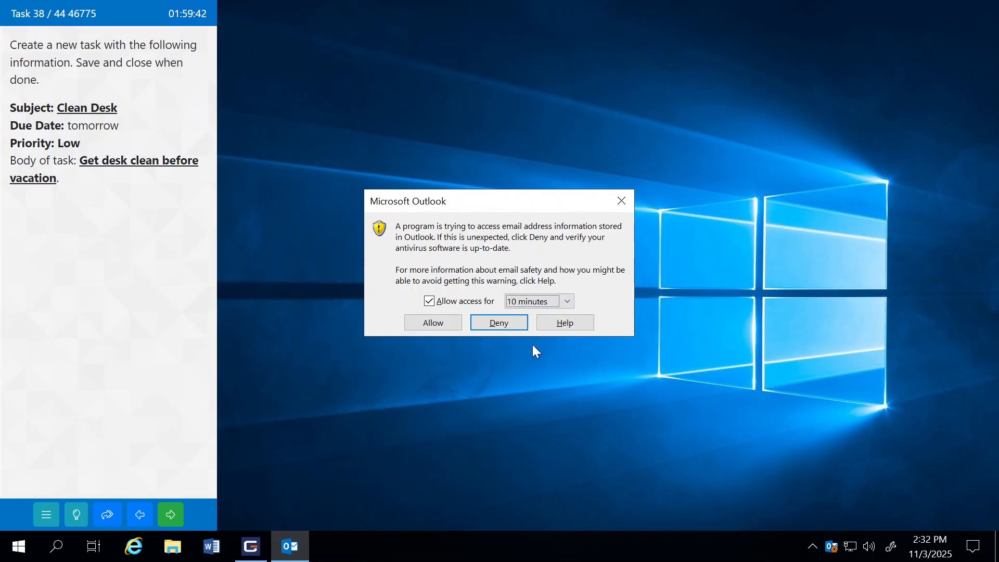
pyautogui.click(453, 327)
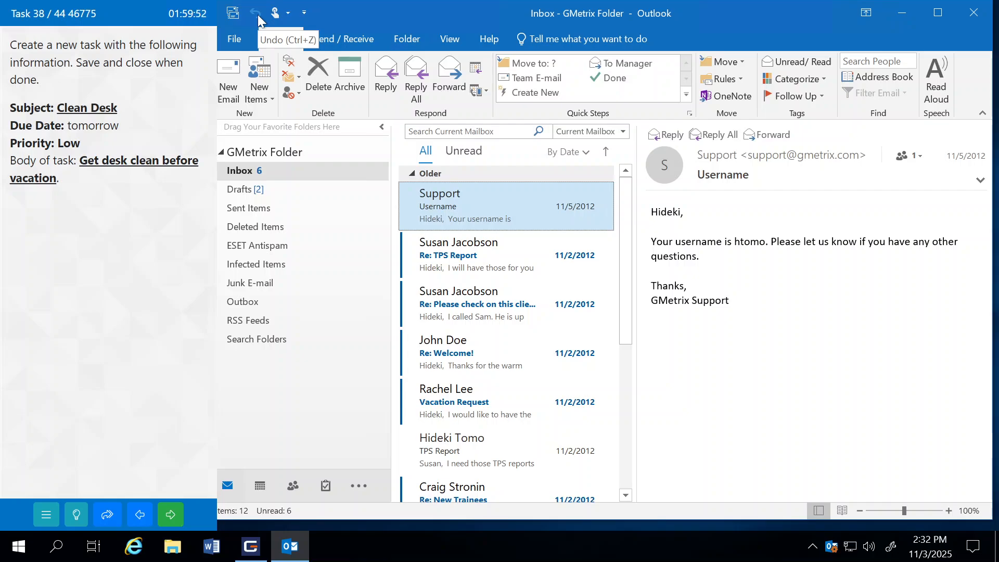
# Create a new task with the subject "Clean Desk" and a due date of Tue 11/4/2025.
pyautogui.click(264, 83)
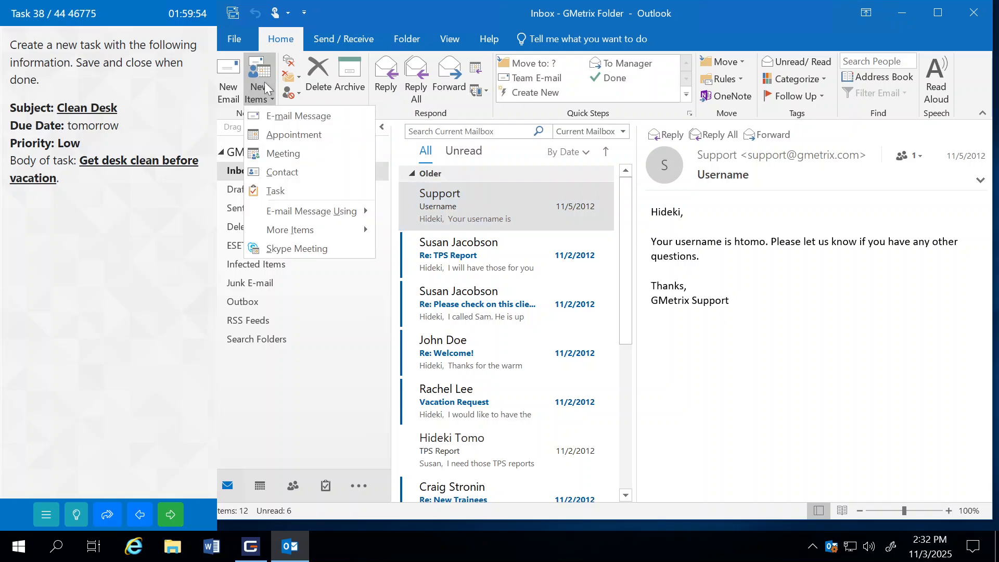
pyautogui.click(283, 191)
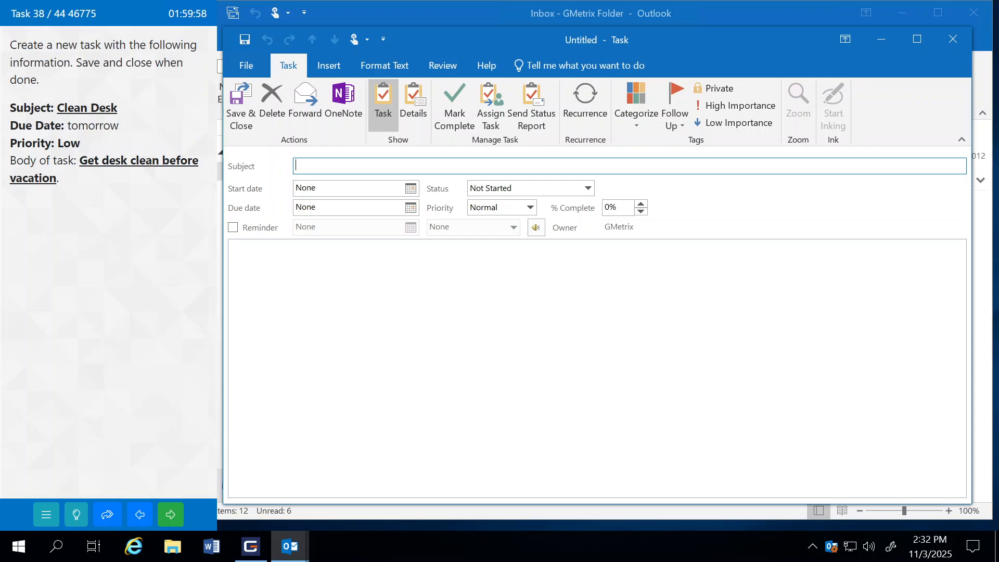
pyautogui.write('Clean Desk')
pyautogui.click(412, 208)
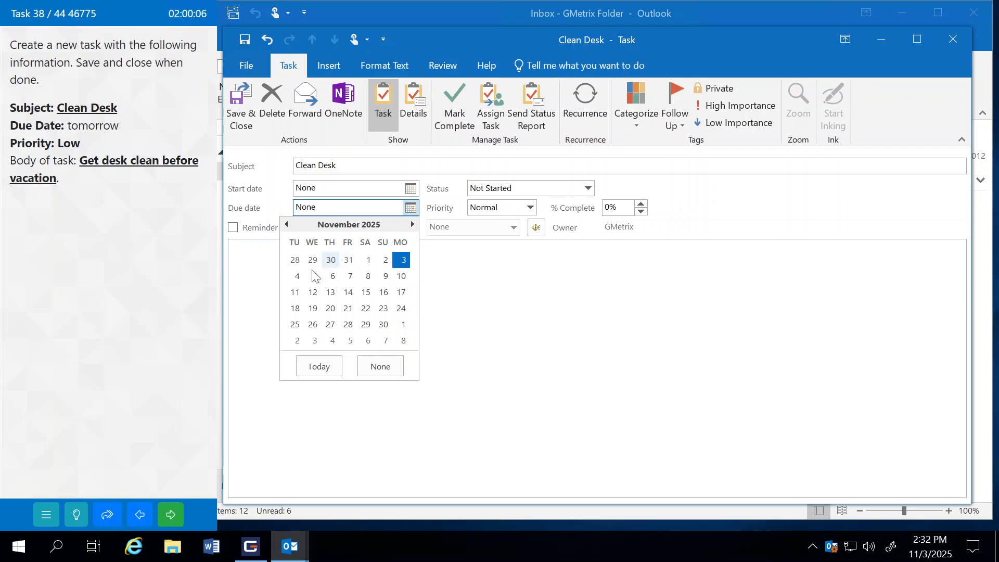
pyautogui.click(296, 276)
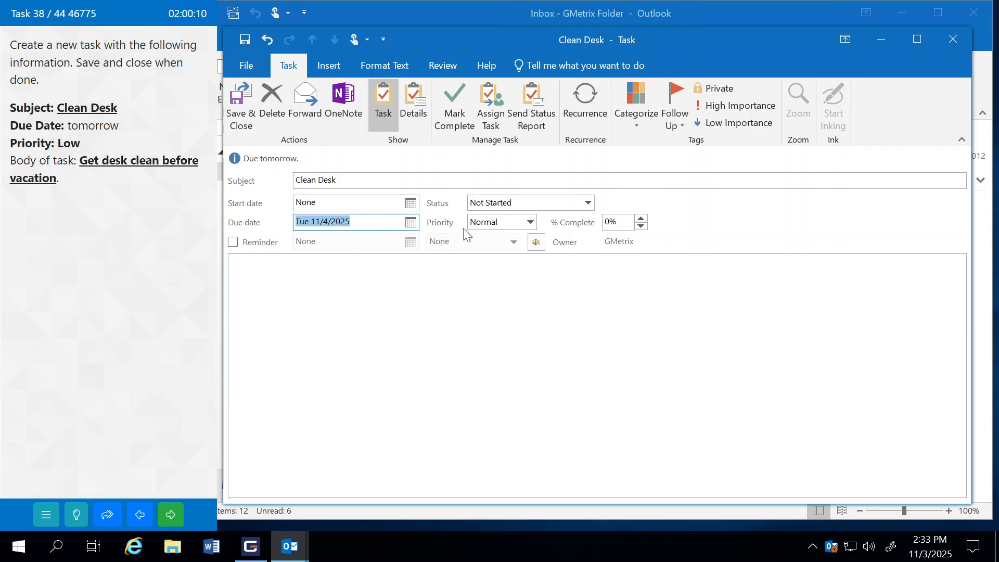
# Set the task's priority to Low, add the body text "Get desk clean before vacation", and save and close the task.
pyautogui.click(500, 224)
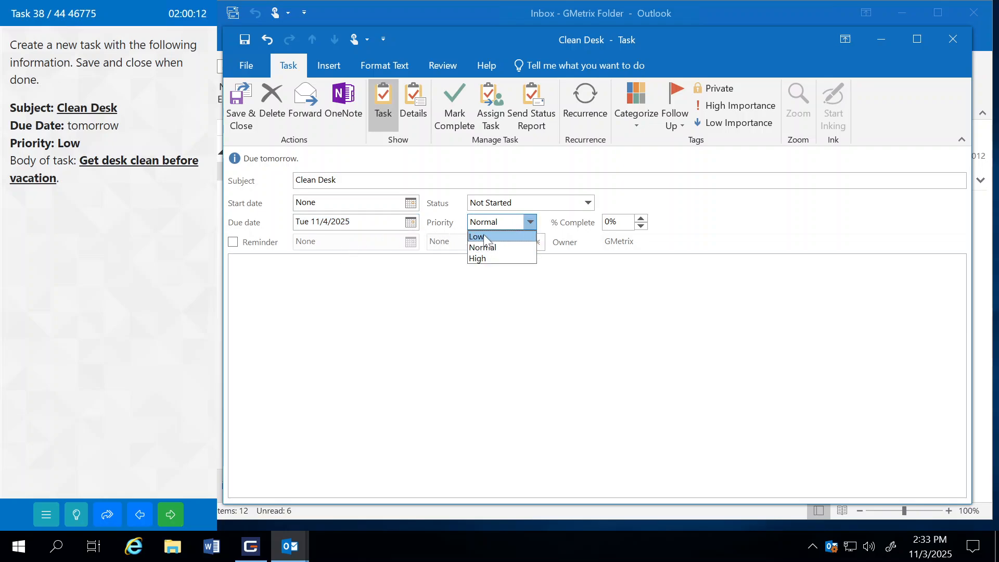
pyautogui.click(485, 238)
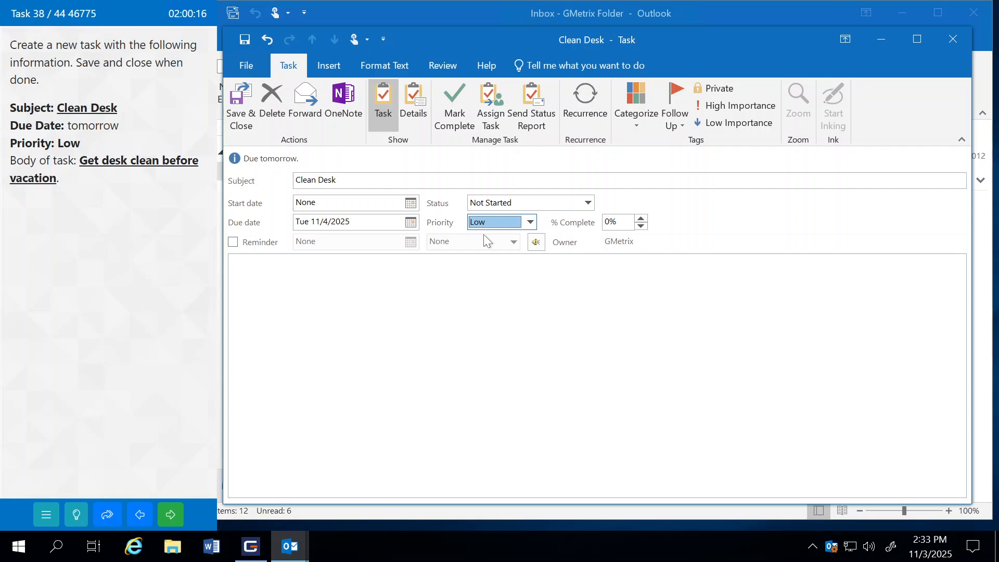
pyautogui.click(295, 272)
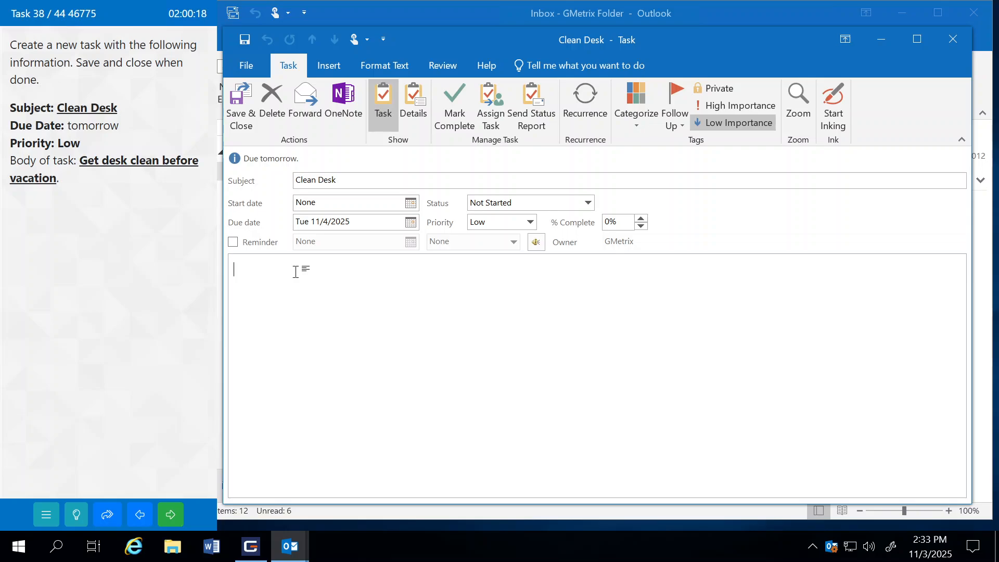
pyautogui.write('Get desk clean b')
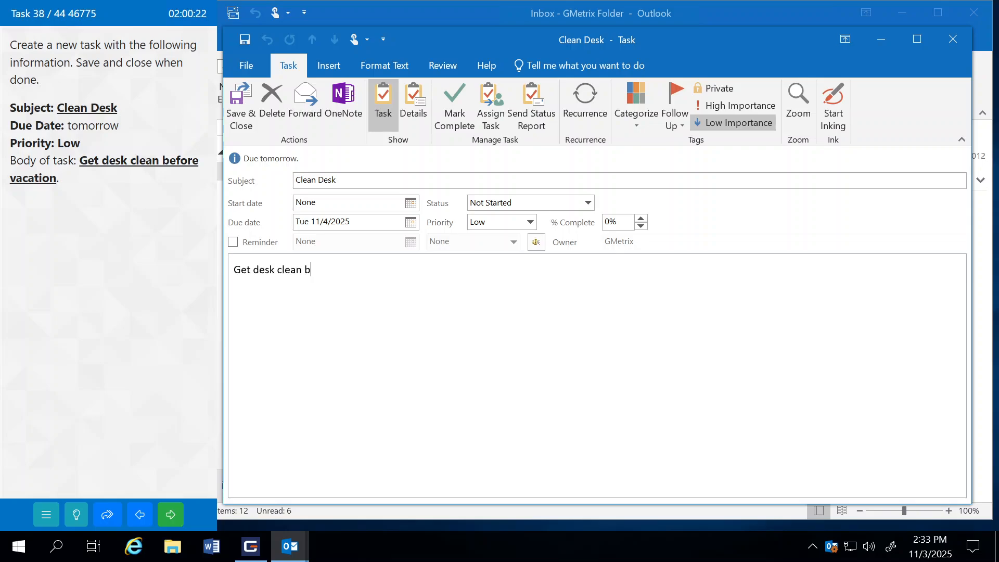
pyautogui.write('efore vacation')
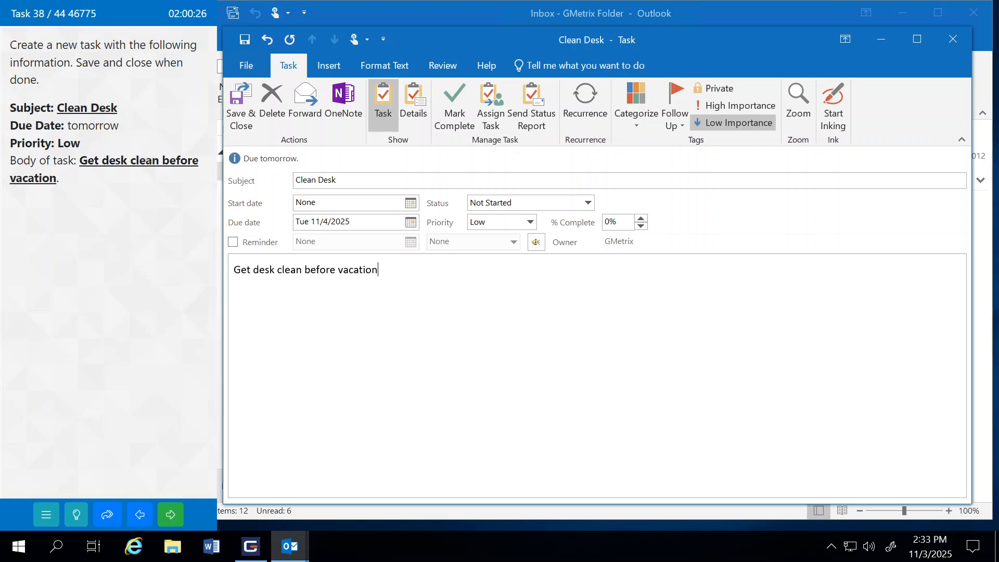
pyautogui.click(241, 104)
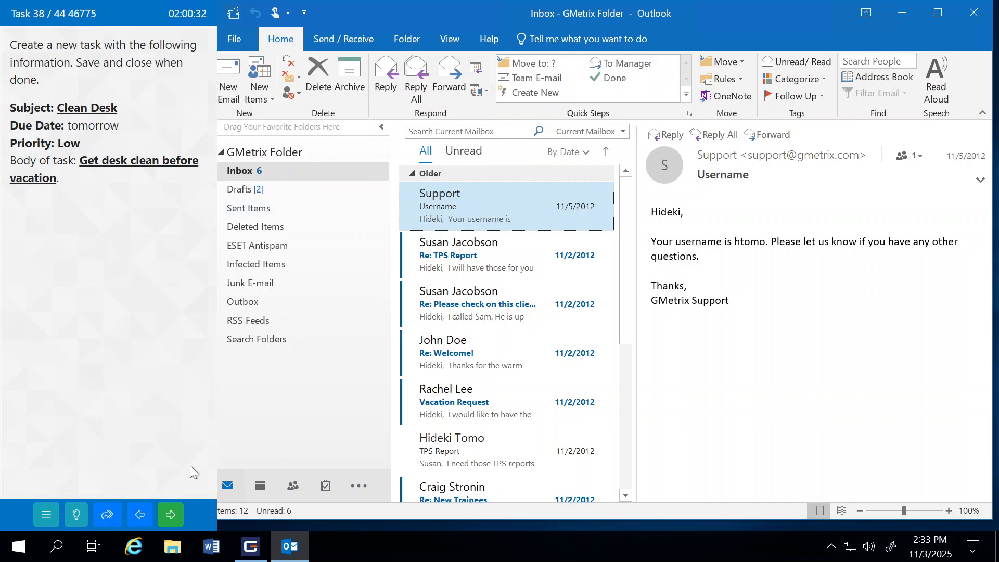
# Submit the new task answer to reach question 39 and restore the Outlook window from its maximized size.
pyautogui.click(182, 518)
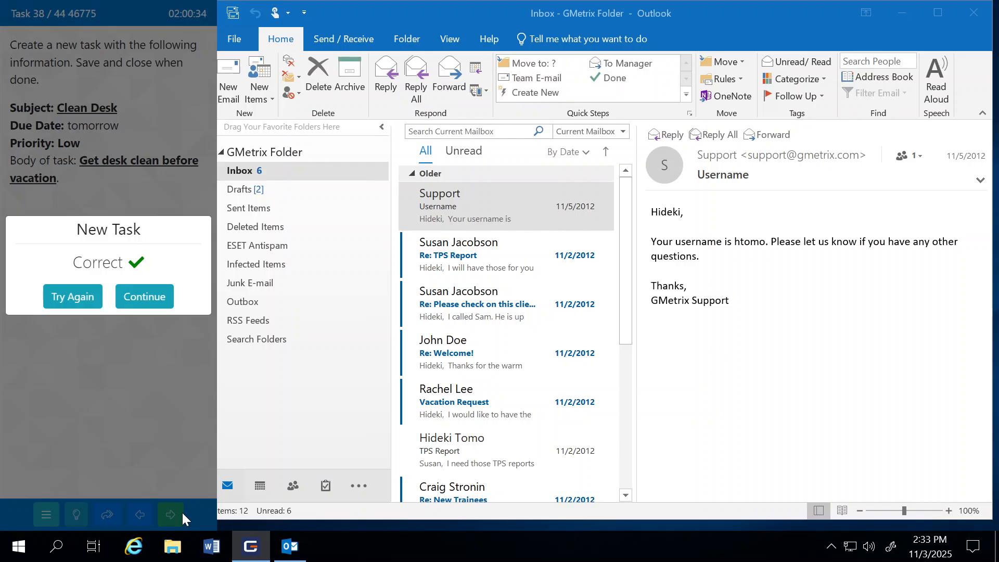
pyautogui.click(169, 300)
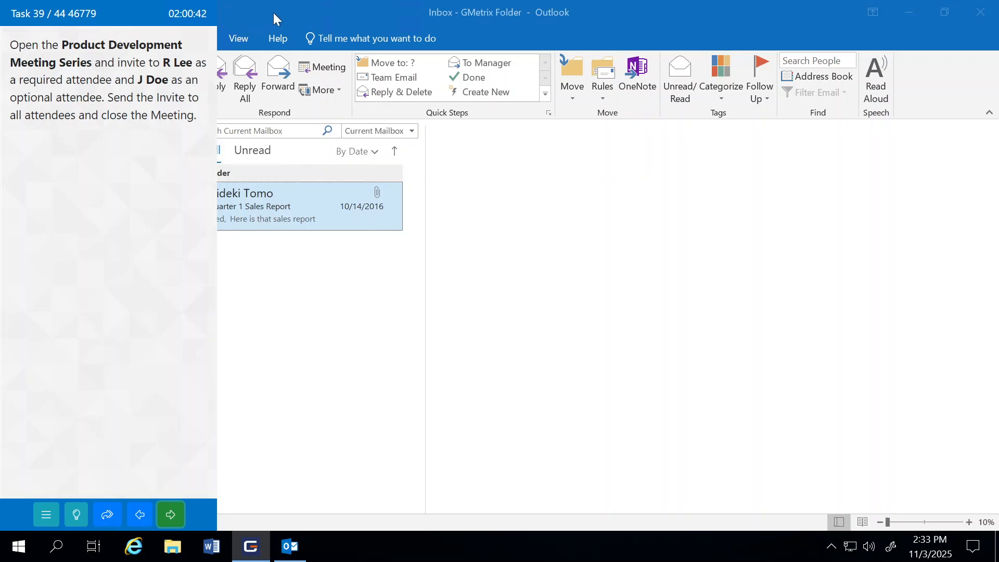
pyautogui.doubleClick(273, 18)
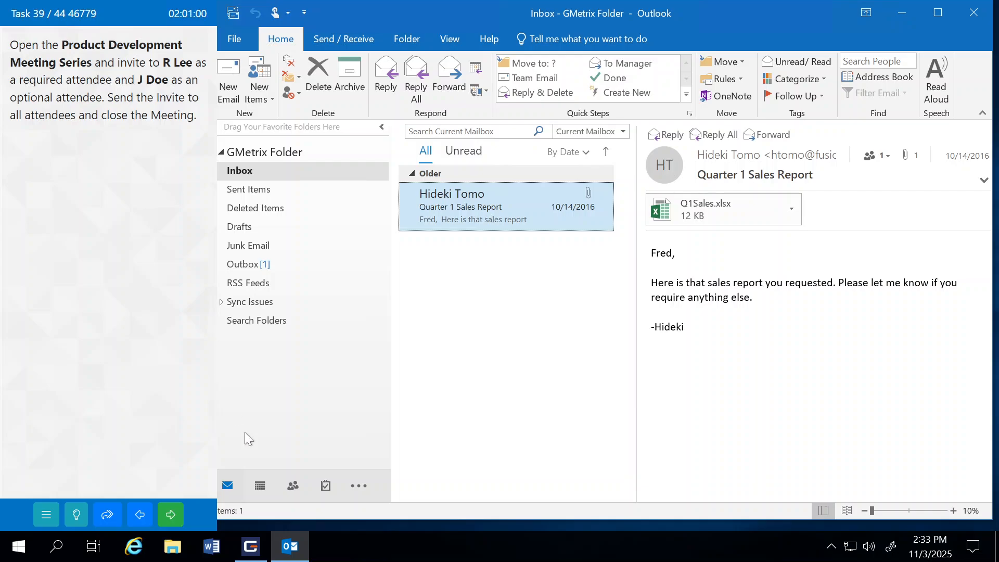
# Open the entire series of the recurring Product Development Meeting from the November 5 calendar entry.
pyautogui.click(260, 485)
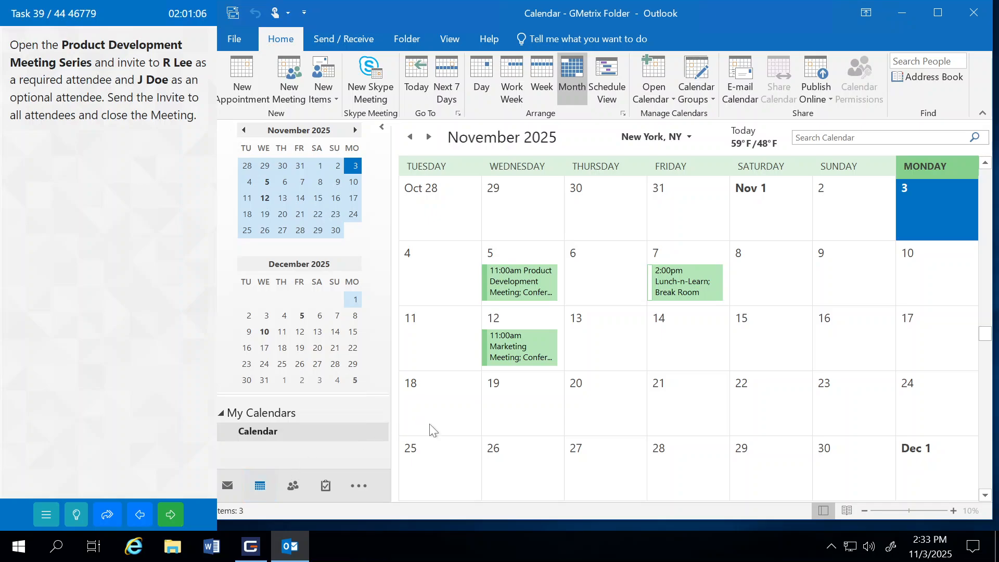
pyautogui.moveTo(515, 287)
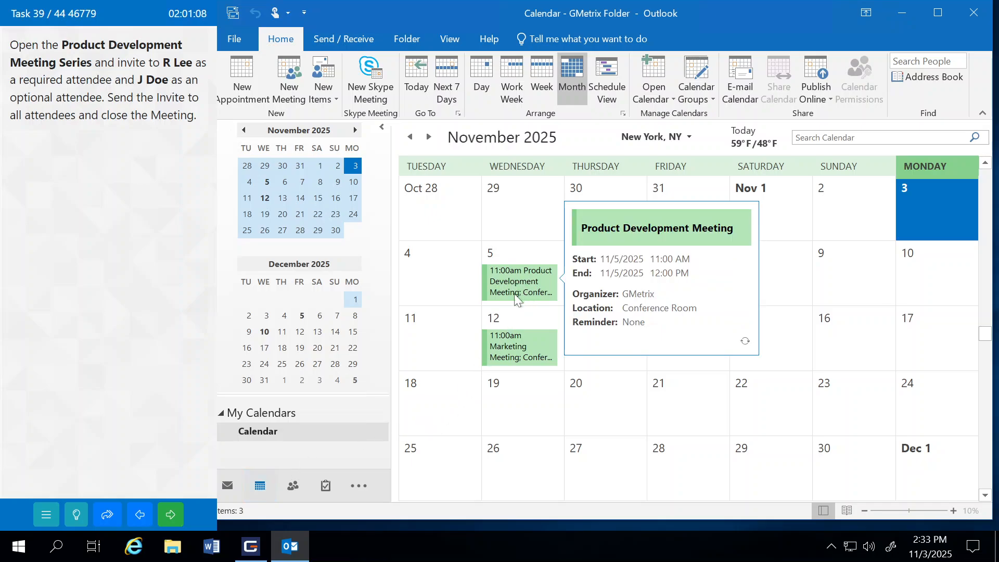
pyautogui.doubleClick(515, 294)
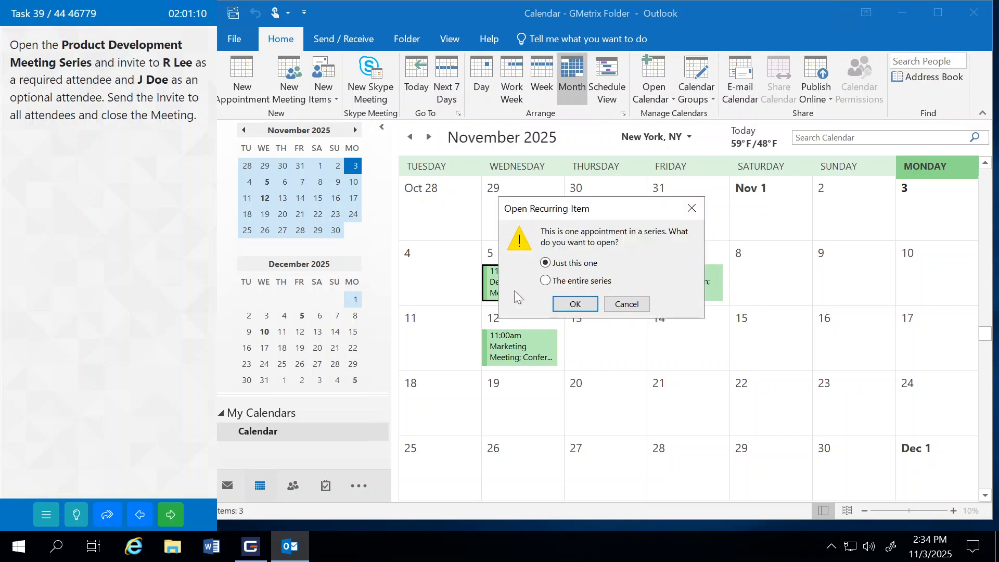
pyautogui.click(545, 281)
pyautogui.click(578, 303)
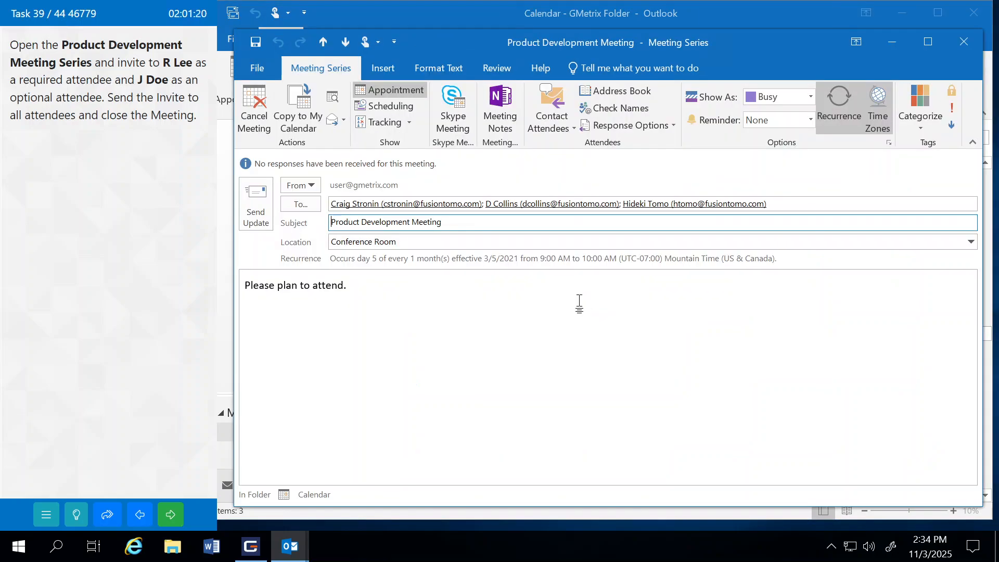
# Add the two contacts named in the question to the meeting series, one as a required and the other as an optional attendee.
pyautogui.click(300, 204)
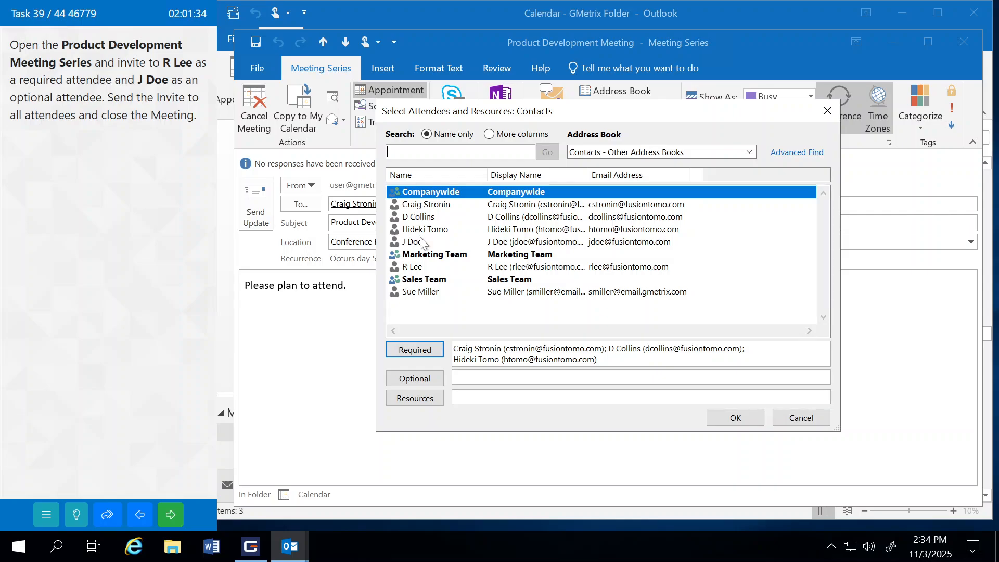
pyautogui.click(425, 272)
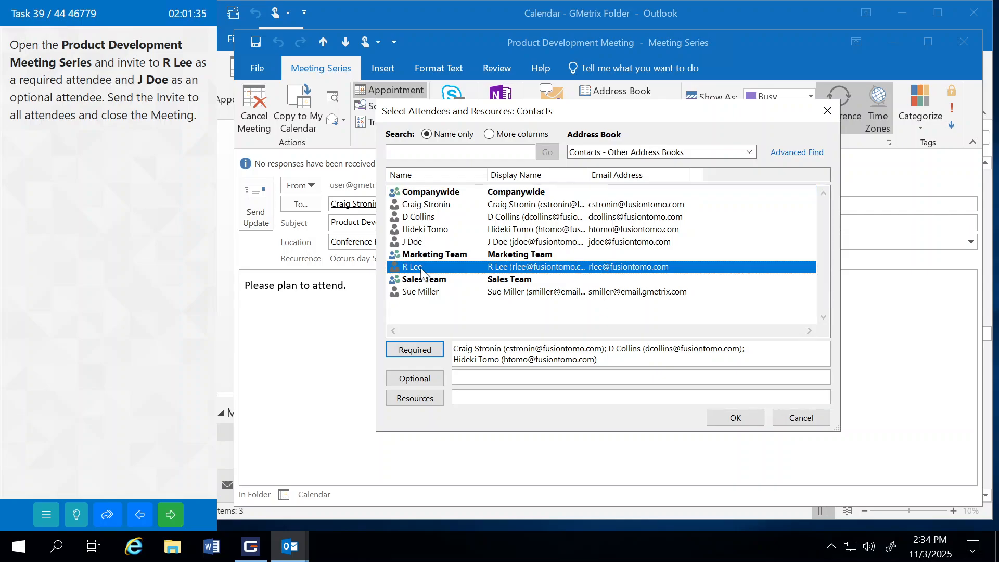
pyautogui.click(422, 353)
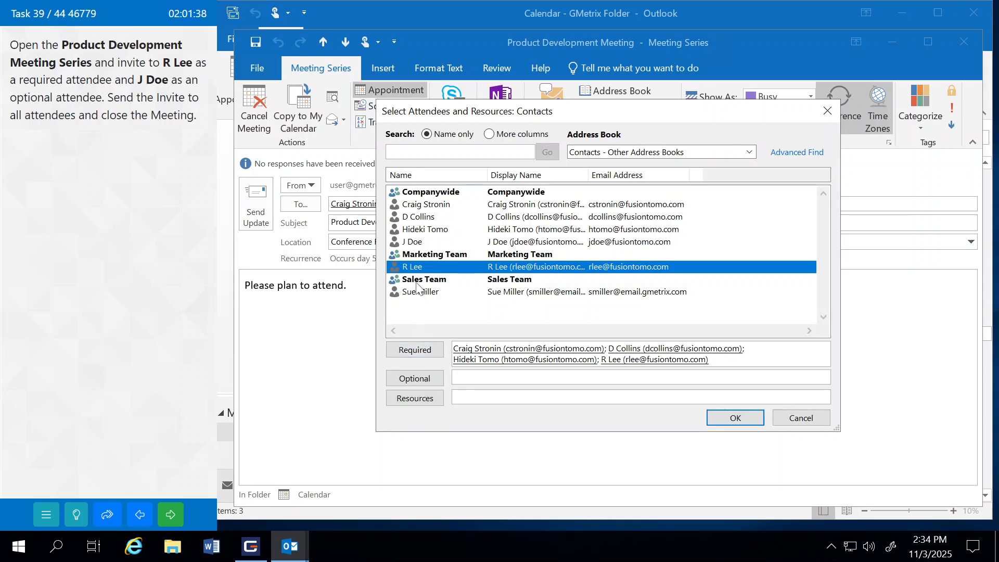
pyautogui.click(417, 244)
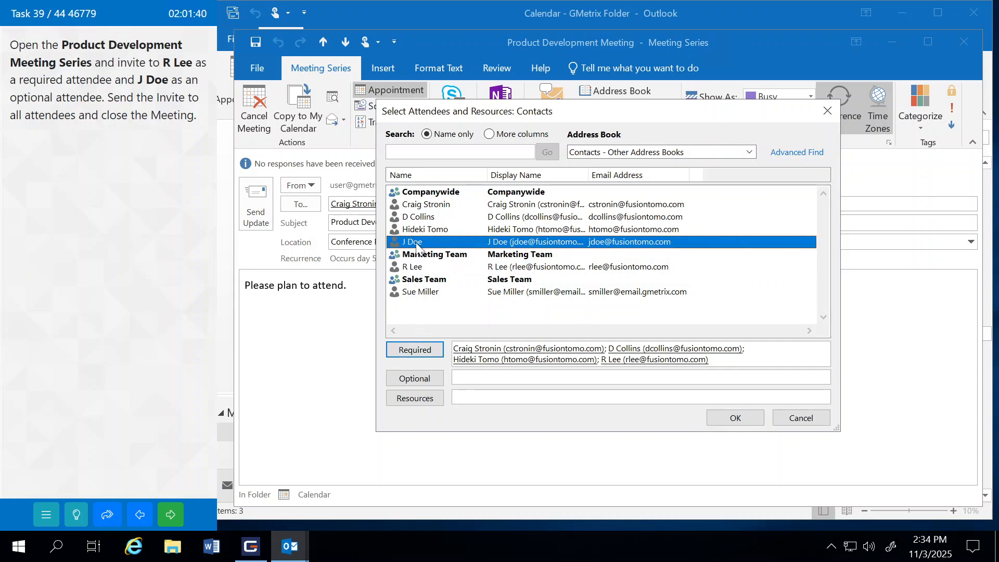
pyautogui.click(419, 379)
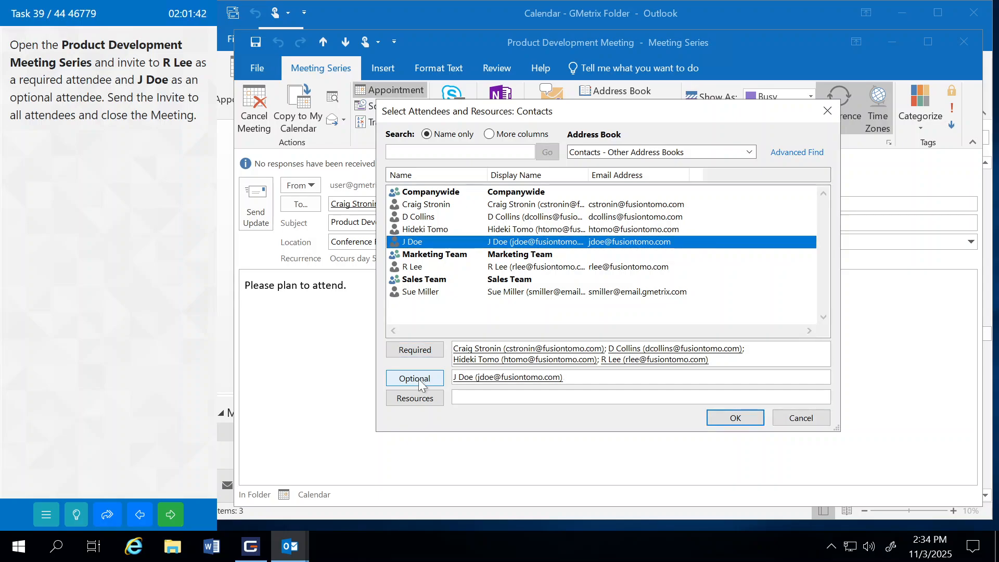
pyautogui.click(733, 418)
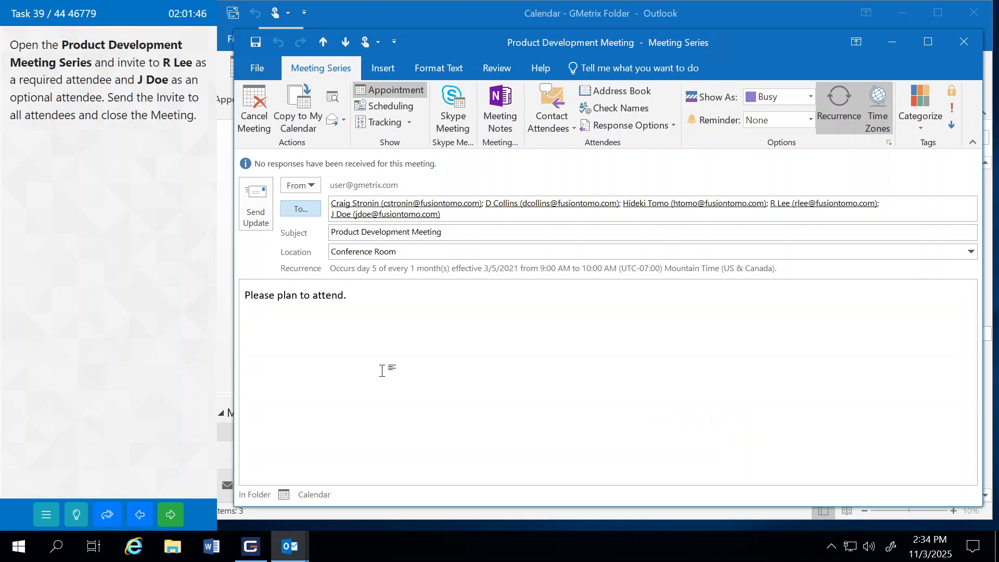
# Send the meeting update to all attendees and submit the answer to reach question 40.
pyautogui.click(257, 208)
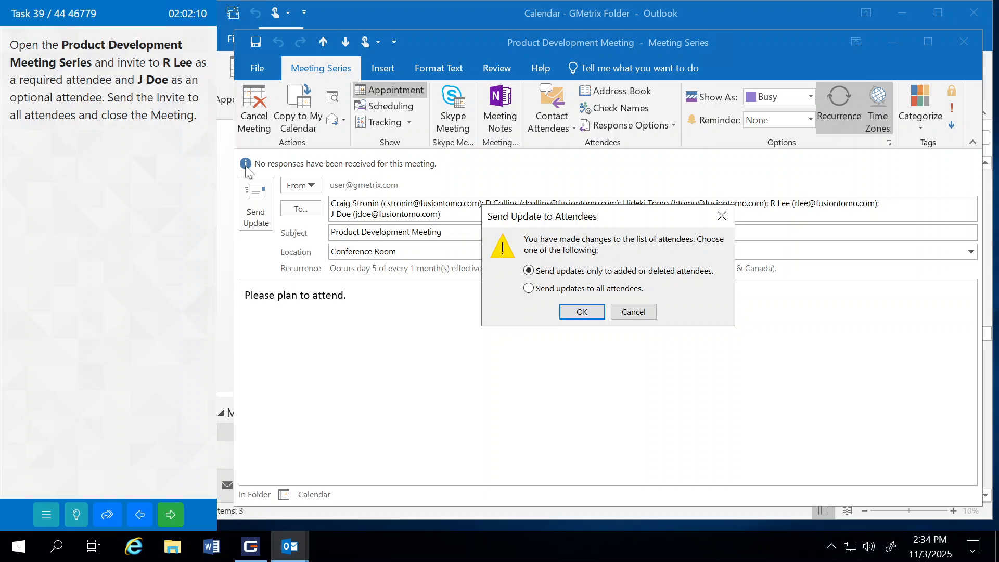
pyautogui.click(528, 287)
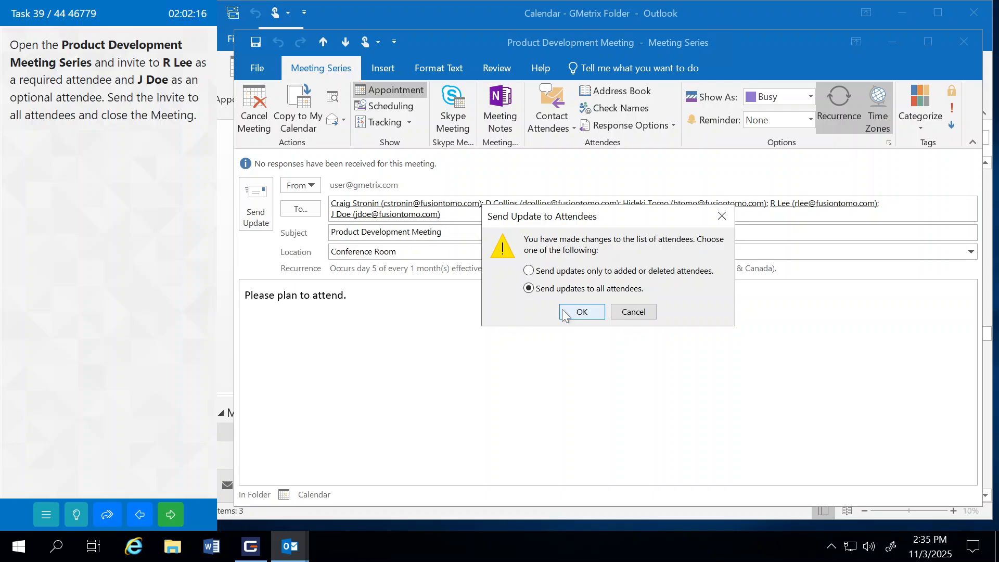
pyautogui.click(581, 312)
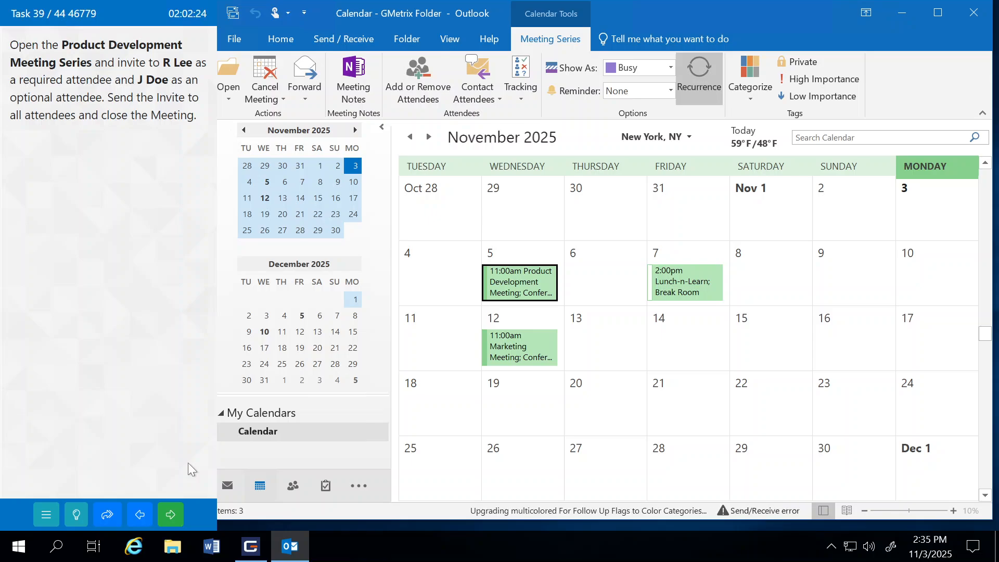
pyautogui.click(172, 512)
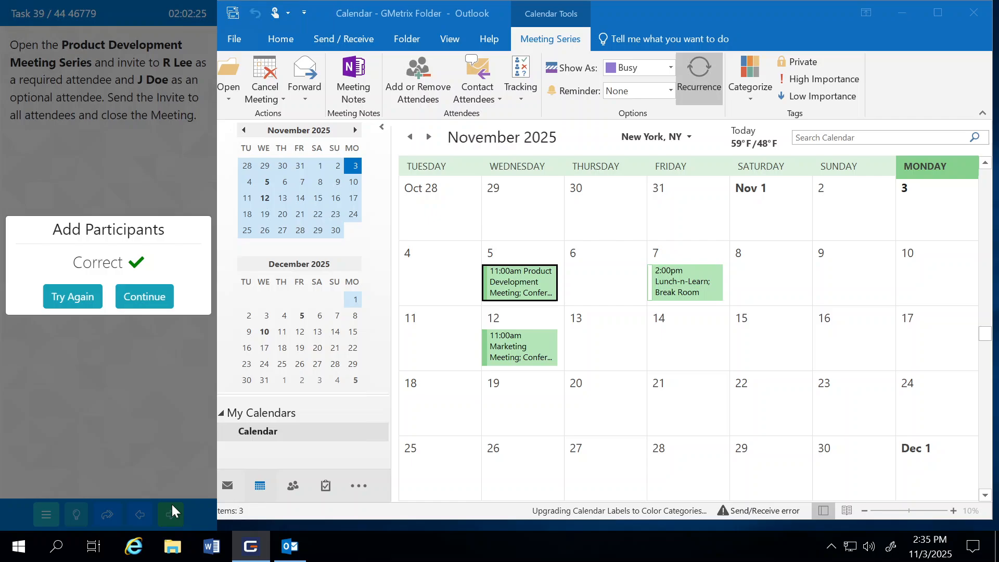
pyautogui.click(147, 298)
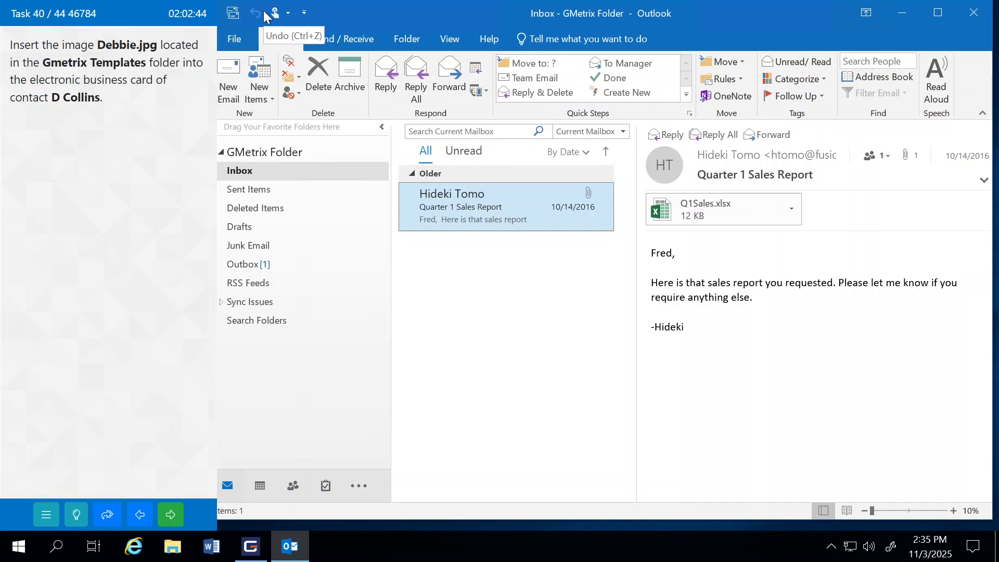
# Add the Debbie image from the GMetrixTemplates folder as the picture of the contact named in the question, and save and close the contact.
pyautogui.click(293, 485)
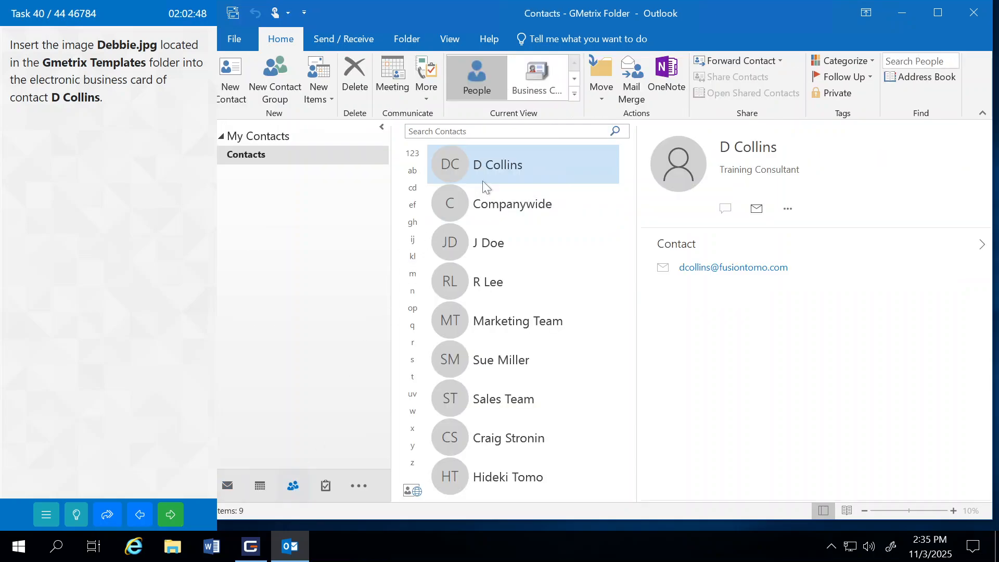
pyautogui.doubleClick(504, 164)
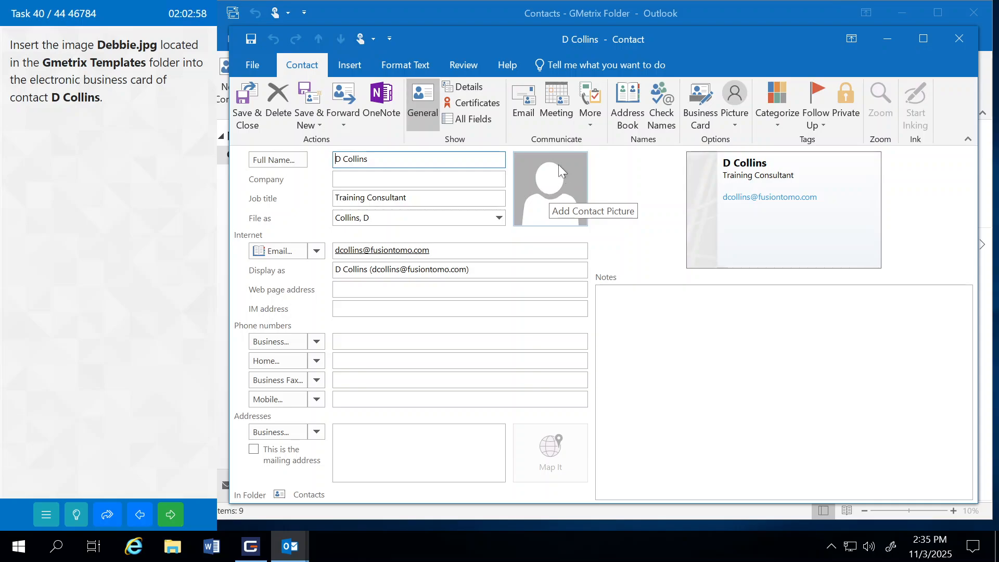
pyautogui.click(550, 189)
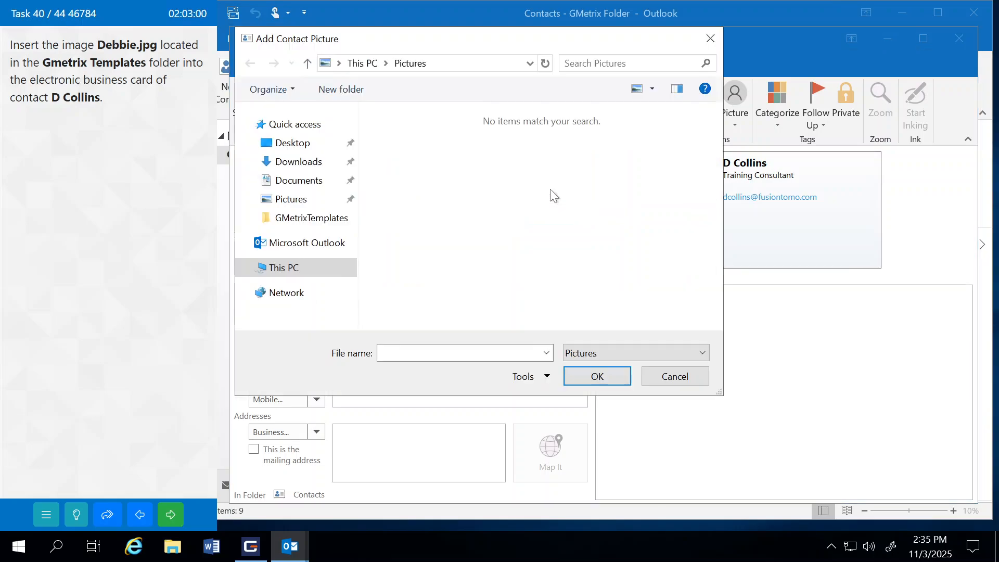
pyautogui.click(304, 220)
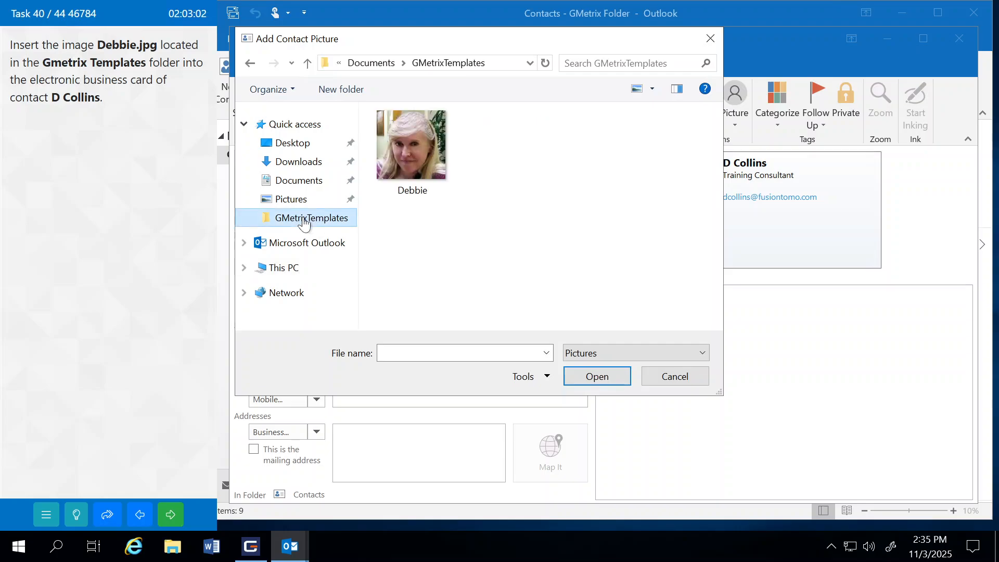
pyautogui.click(416, 166)
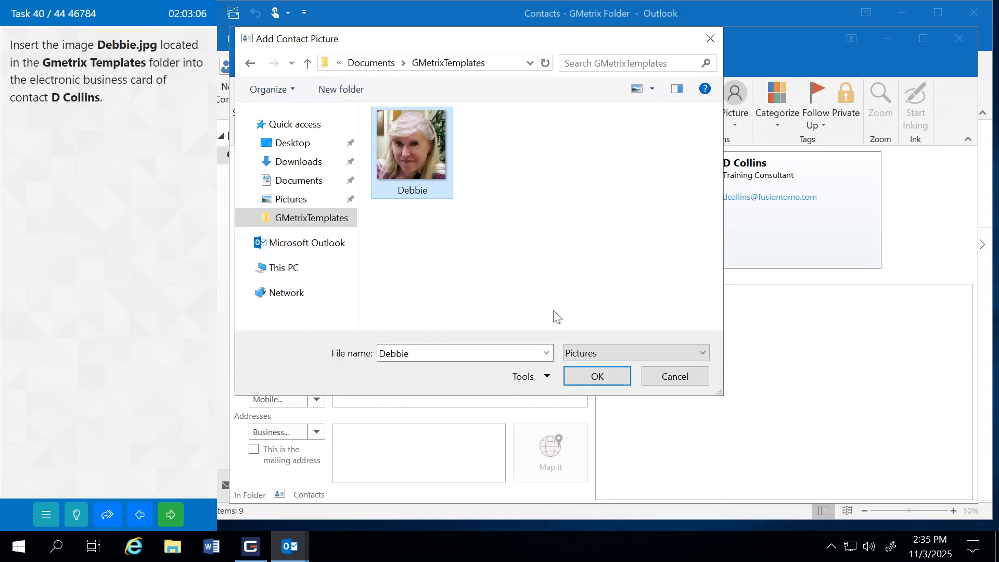
pyautogui.click(599, 378)
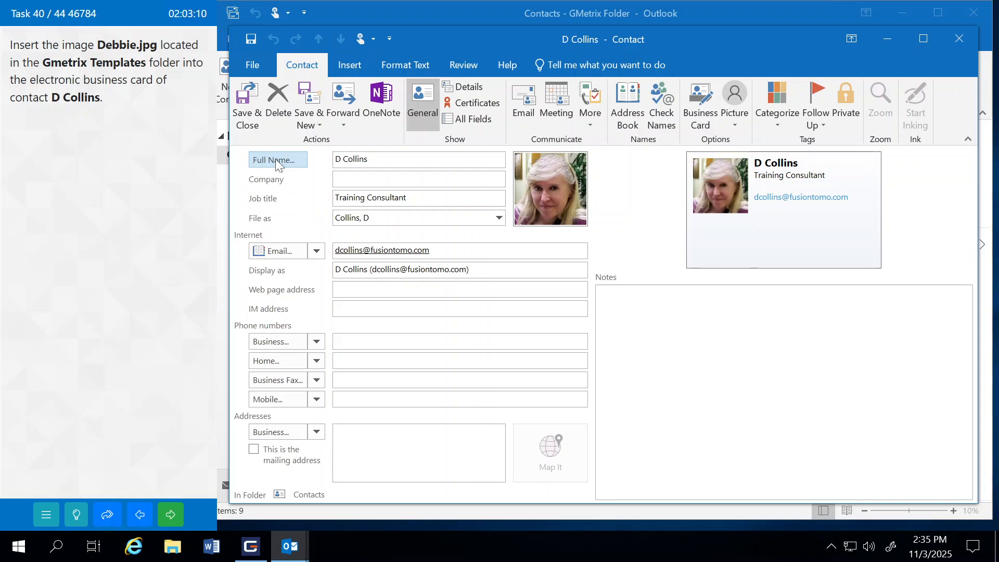
pyautogui.click(247, 107)
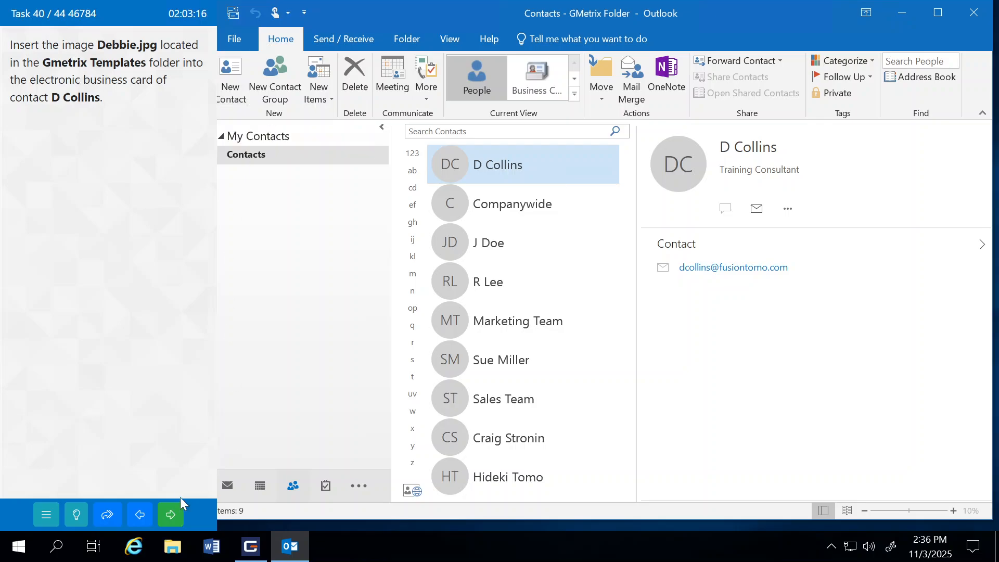
# Submit the contact picture answer to reach question 41 and restore the Outlook window from its maximized size.
pyautogui.click(171, 513)
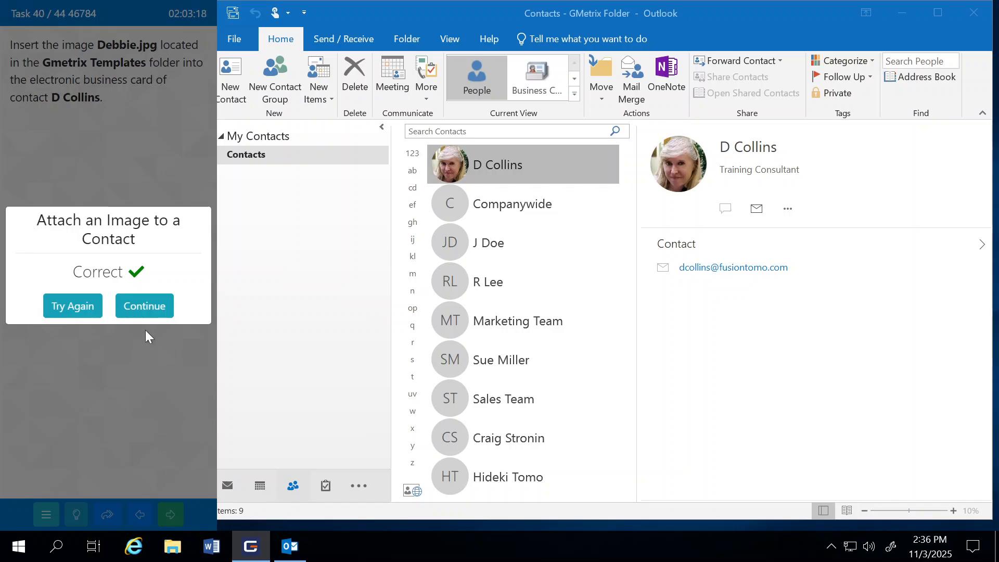
pyautogui.click(145, 302)
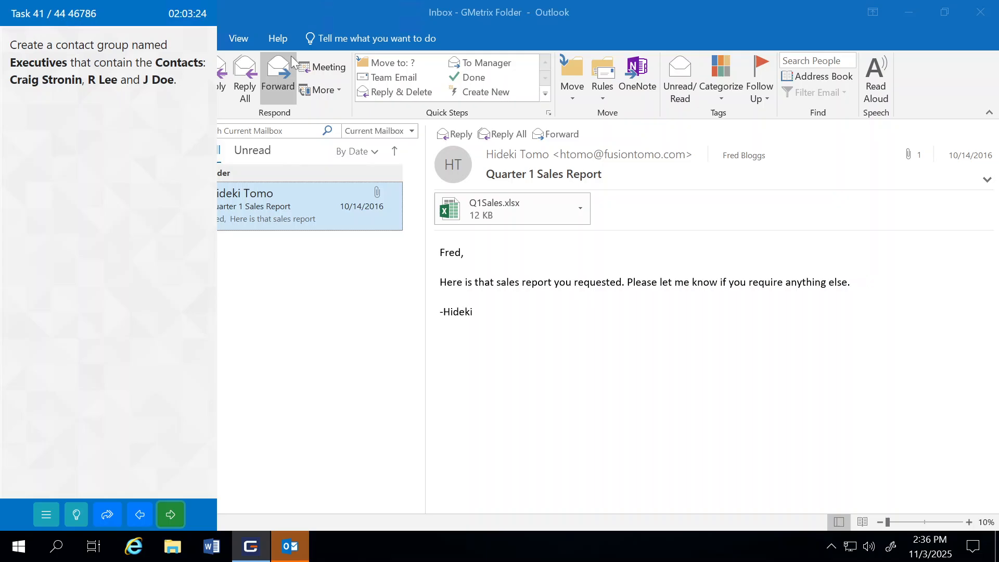
pyautogui.doubleClick(283, 11)
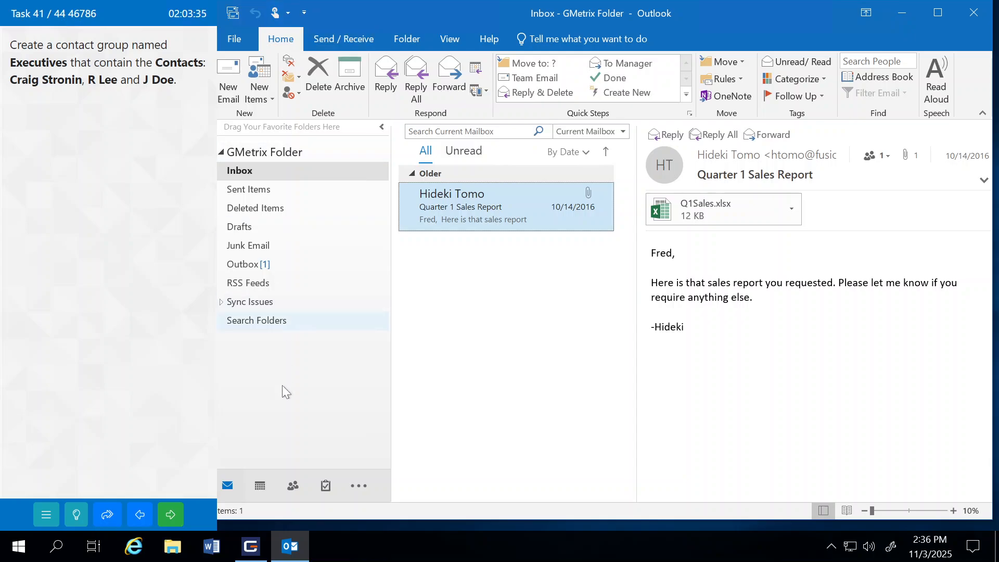
# Create a new contact group named Executives in Contacts.
pyautogui.click(292, 487)
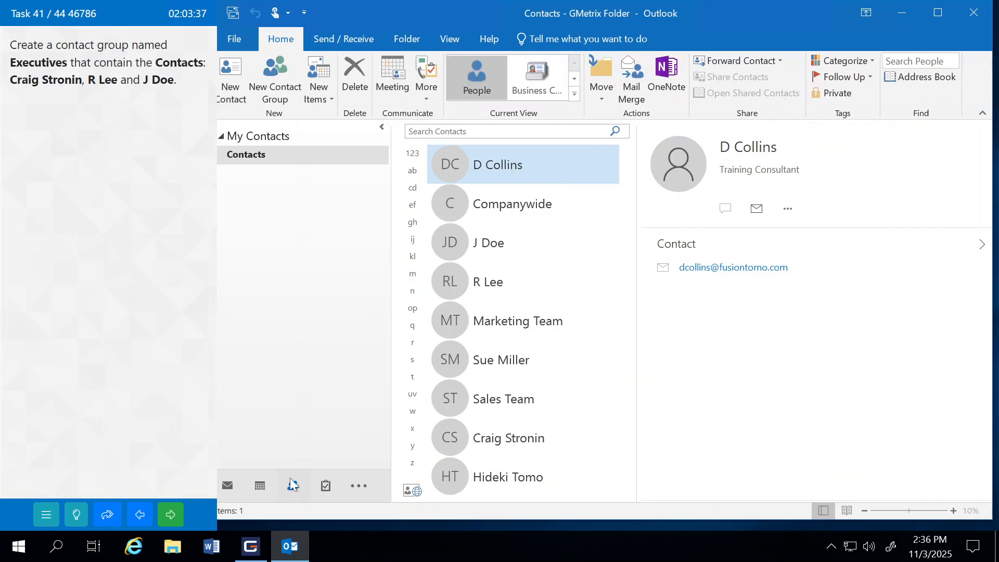
pyautogui.click(277, 73)
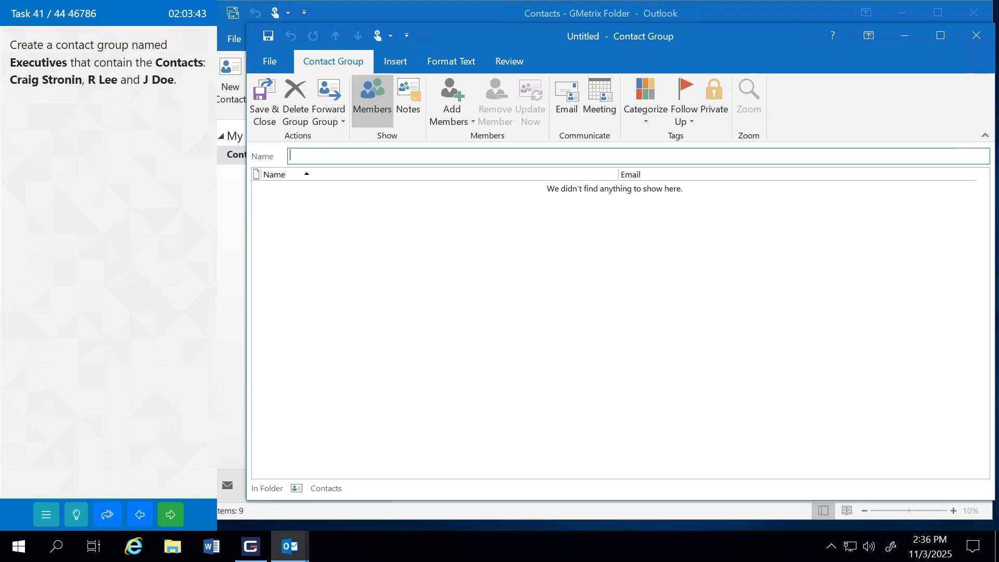
pyautogui.write('Executi')
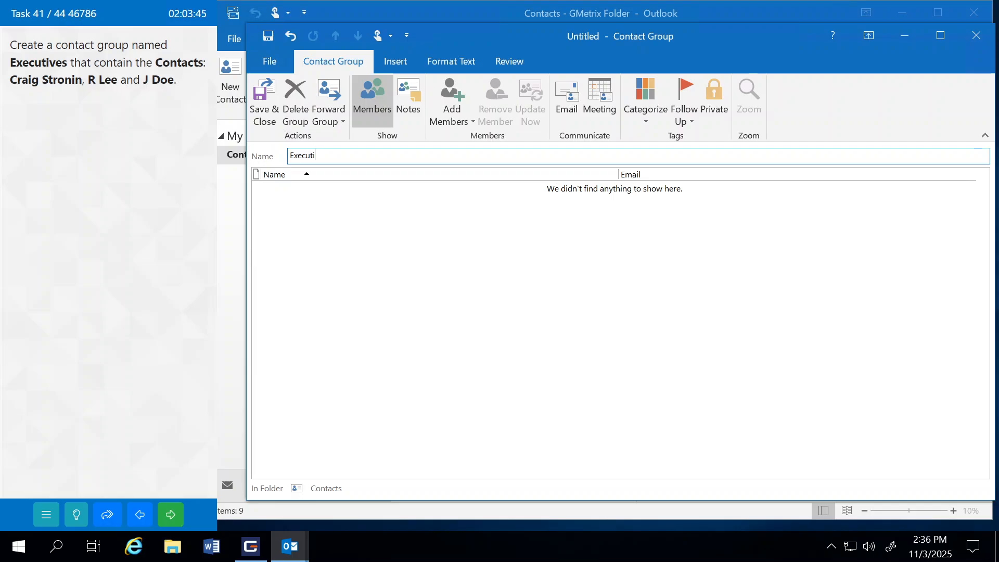
pyautogui.write('ves')
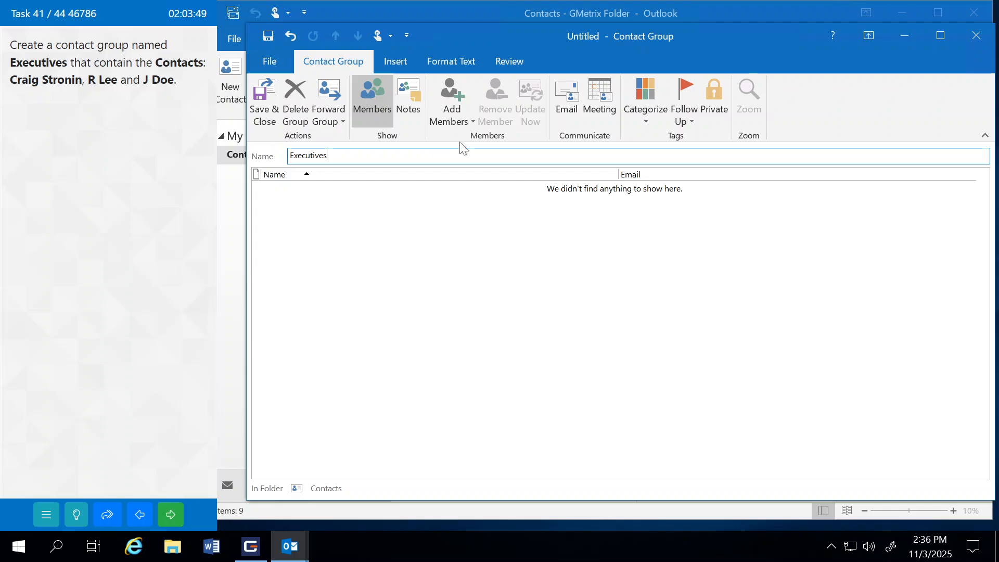
# Add the three contacts named in the question to the Executives group from the address book.
pyautogui.click(454, 121)
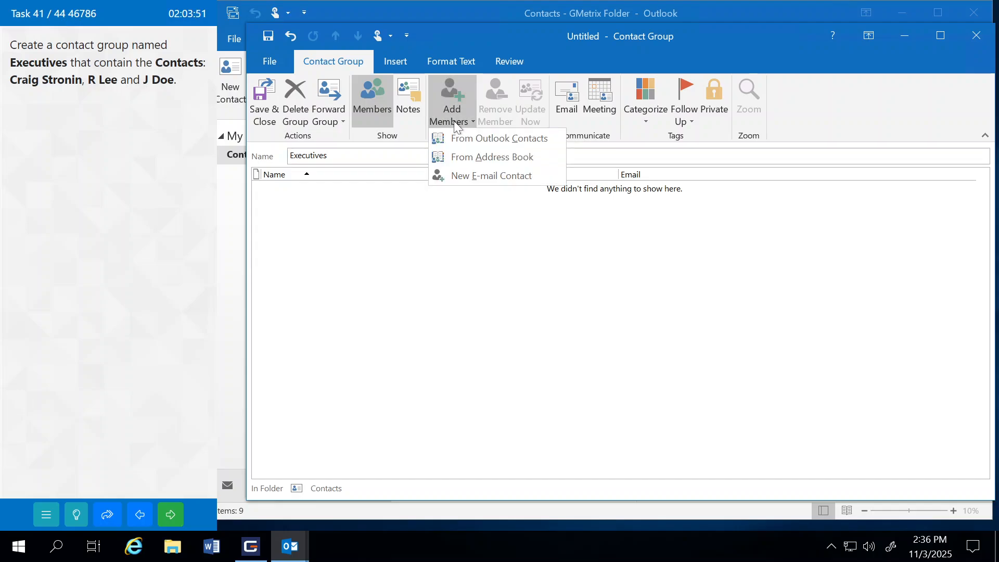
pyautogui.click(466, 154)
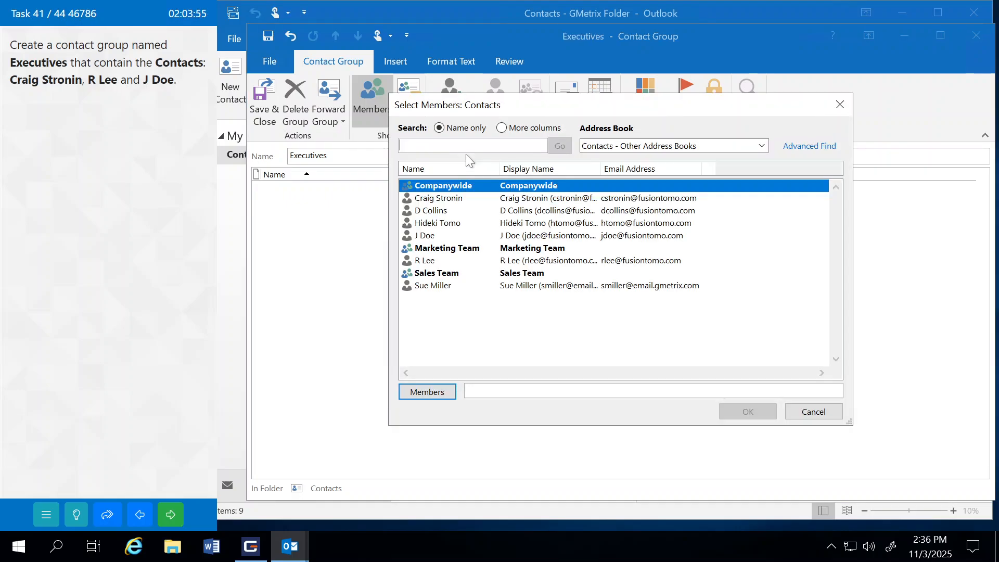
pyautogui.click(435, 199)
pyautogui.click(435, 394)
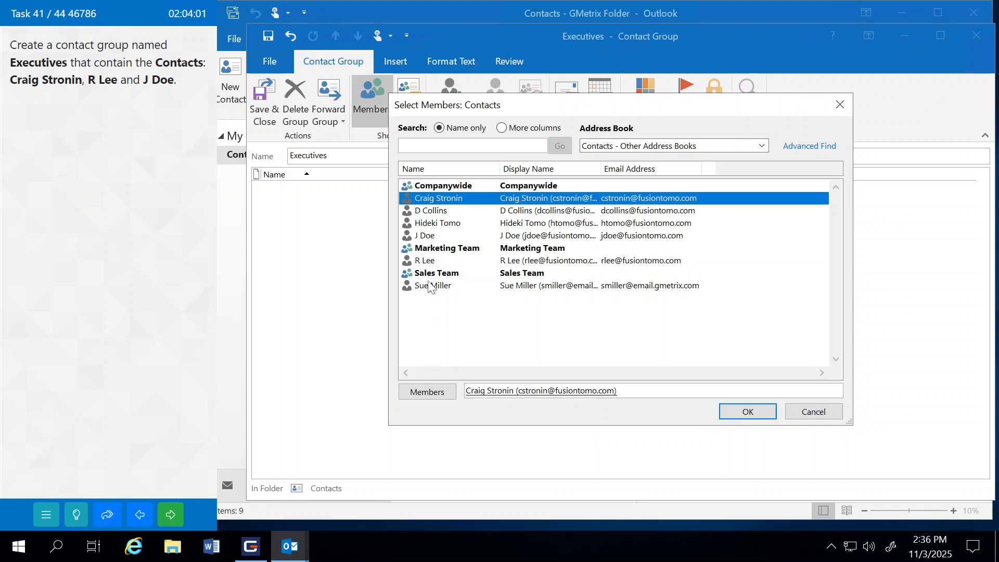
pyautogui.click(425, 262)
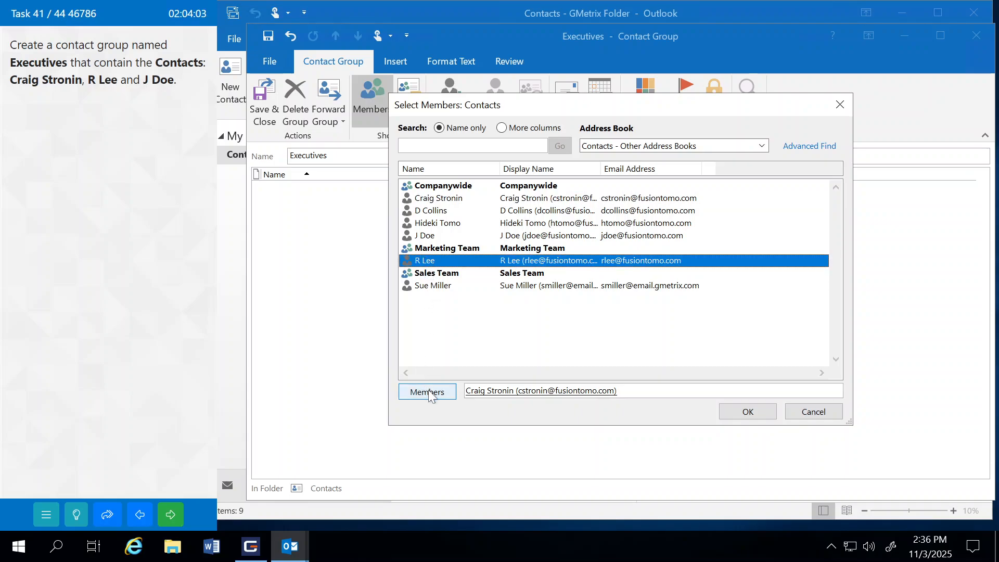
pyautogui.click(430, 394)
pyautogui.click(428, 237)
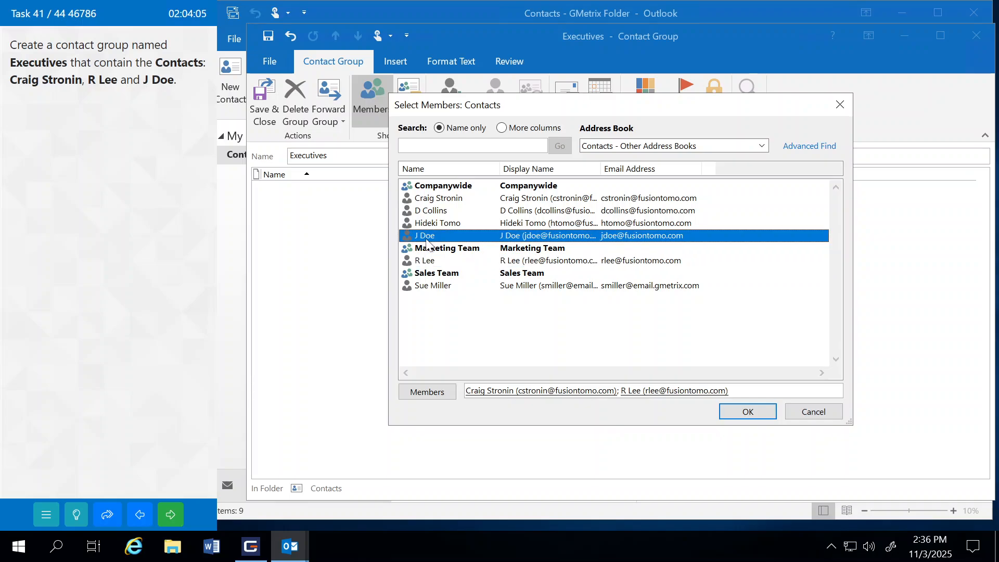
pyautogui.click(432, 394)
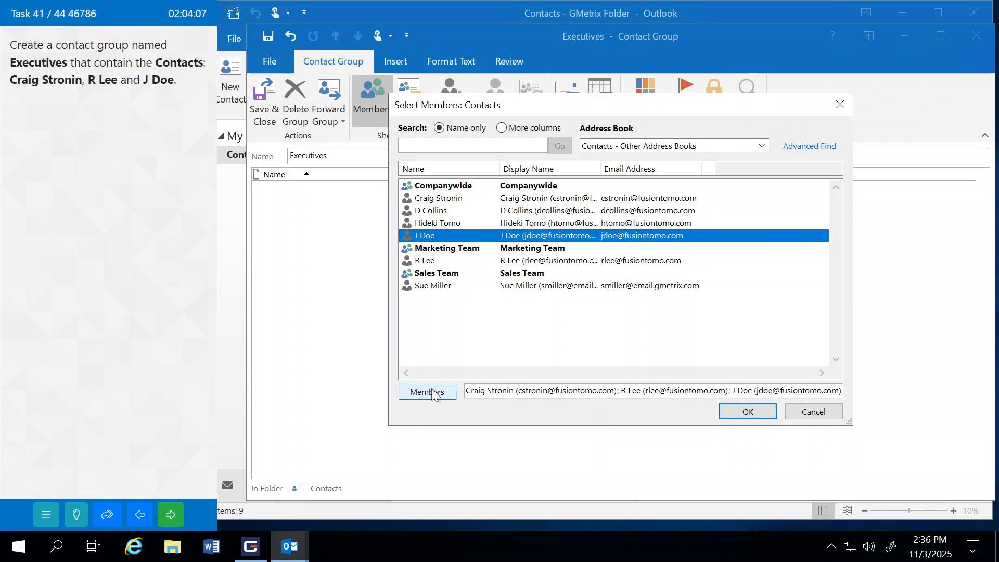
pyautogui.click(745, 411)
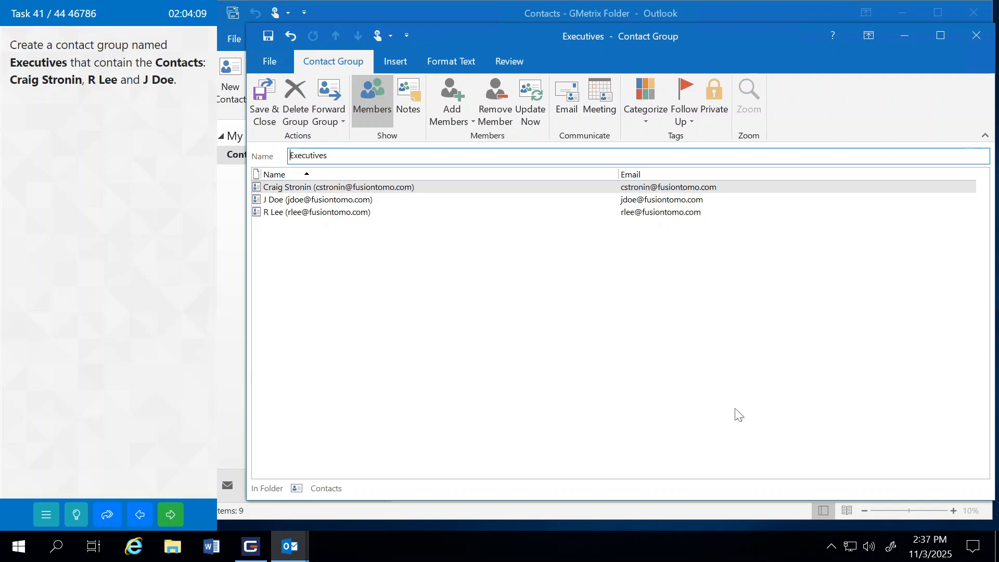
# Save and close the Executives contact group and submit the answer to reach question 42.
pyautogui.click(267, 99)
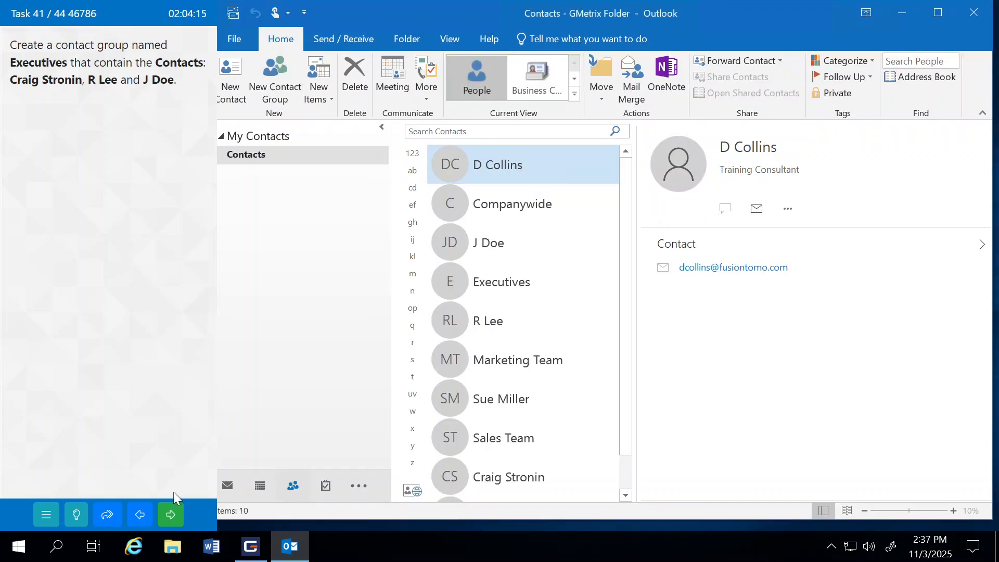
pyautogui.click(171, 514)
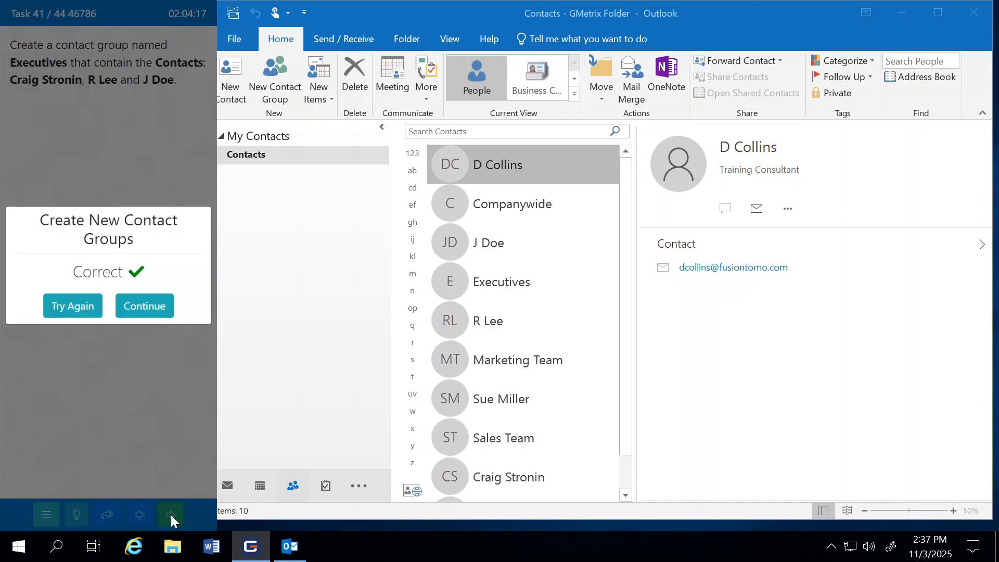
pyautogui.click(147, 307)
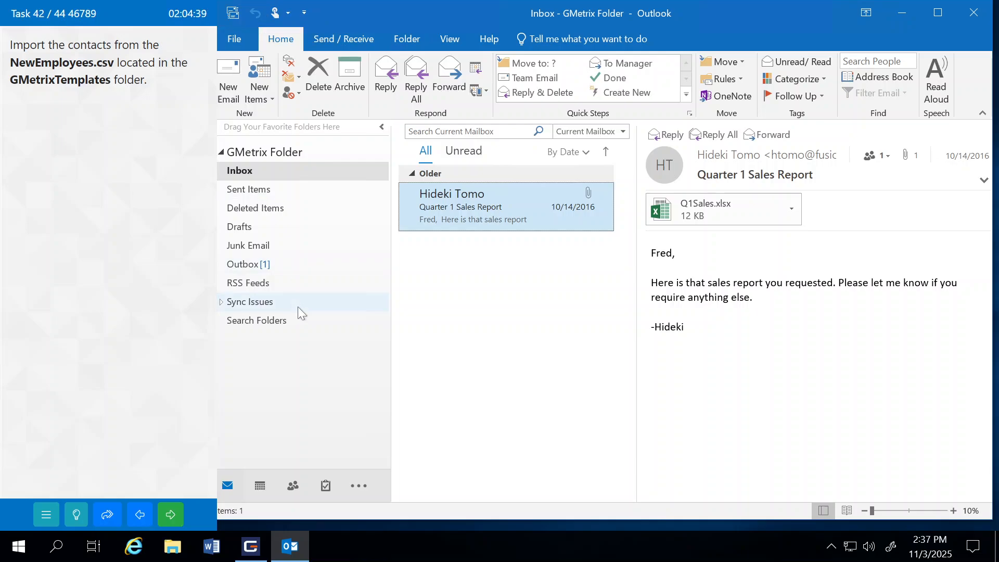
# Start an import from another program or file in Contacts, with Comma Separated Values as the file type.
pyautogui.click(294, 492)
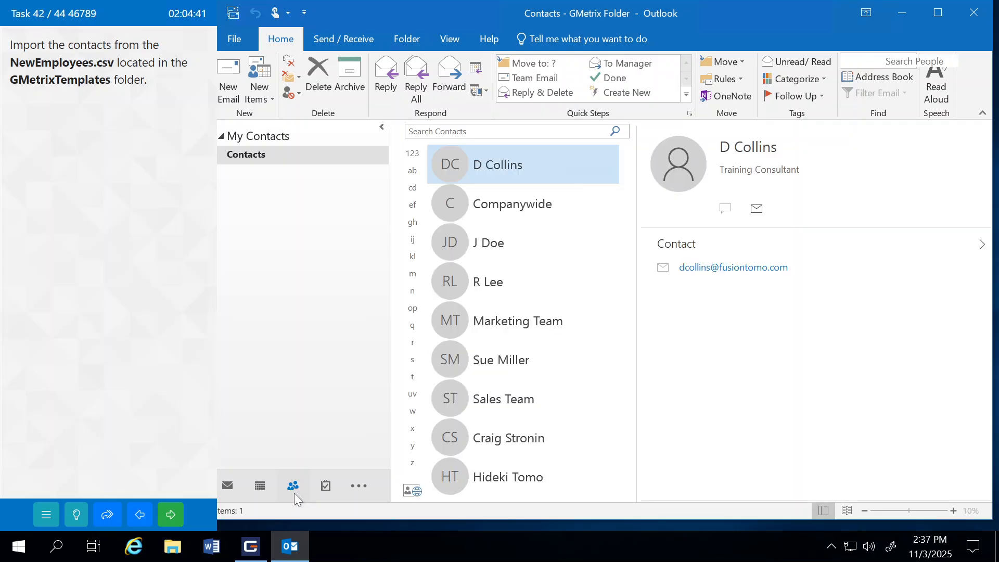
pyautogui.click(244, 39)
pyautogui.click(254, 95)
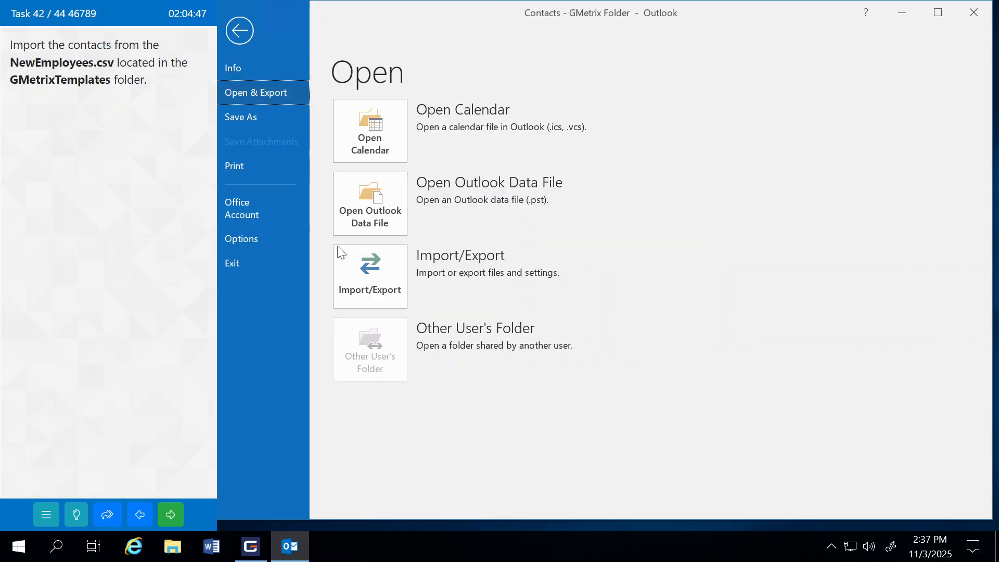
pyautogui.click(368, 271)
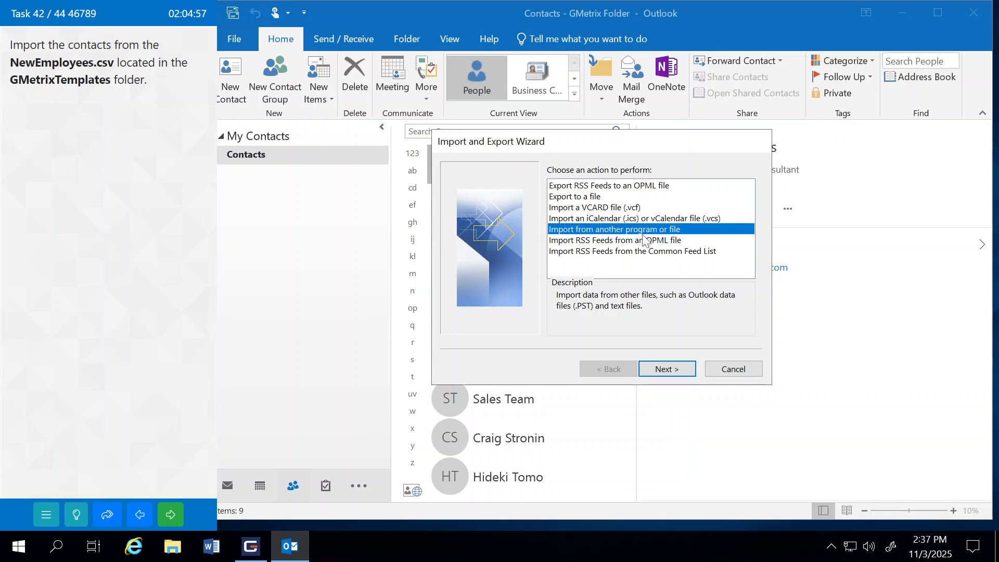
pyautogui.click(671, 368)
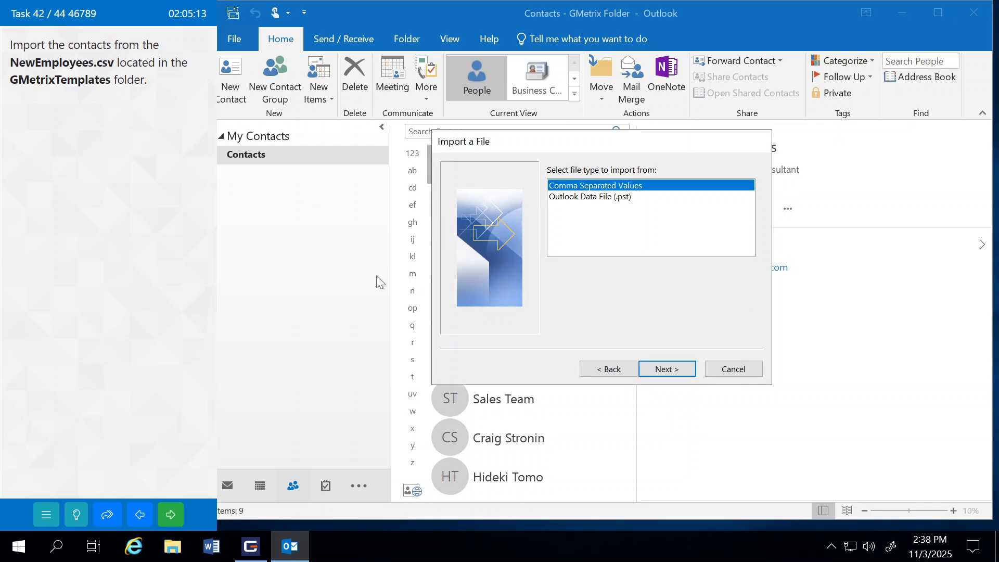
pyautogui.click(673, 370)
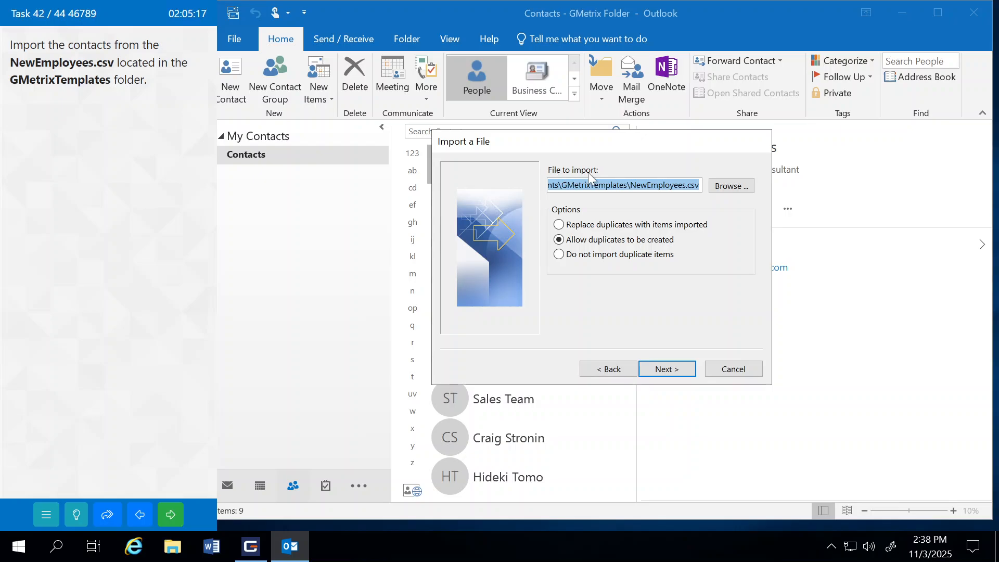
# Import NewEmployees.csv from the GMetrixTemplates folder into the Contacts folder, allowing duplicates to be created.
pyautogui.click(727, 186)
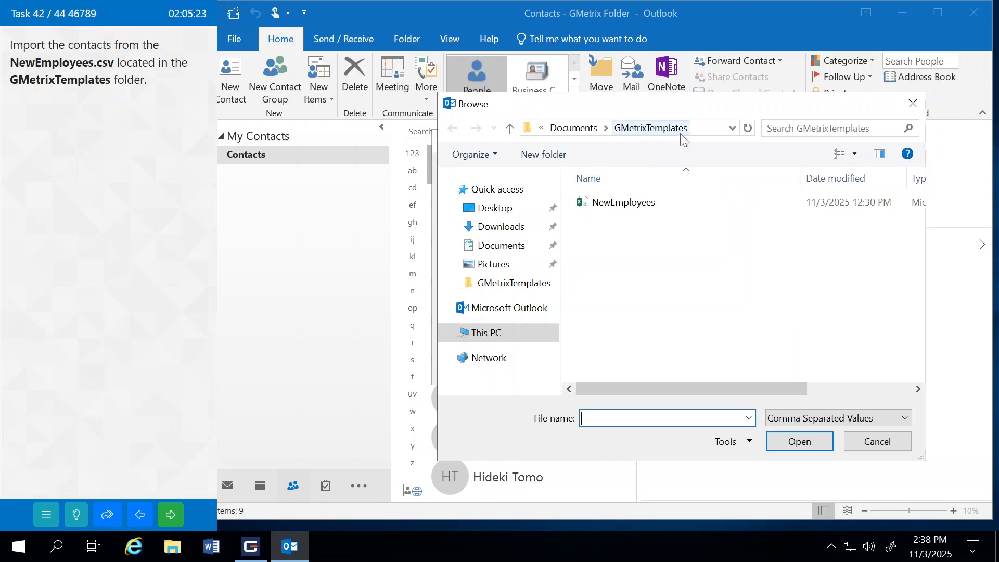
pyautogui.click(604, 207)
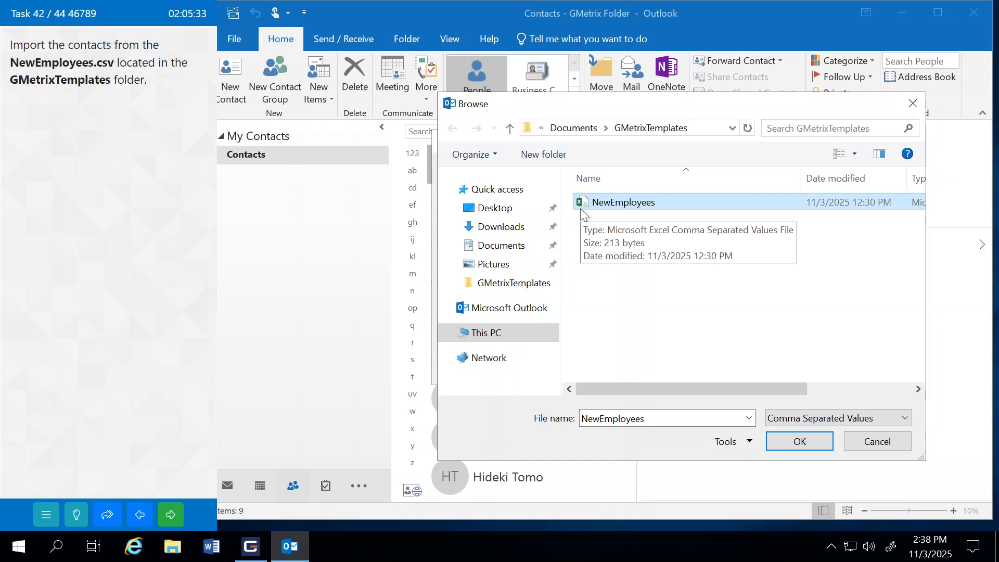
pyautogui.click(790, 444)
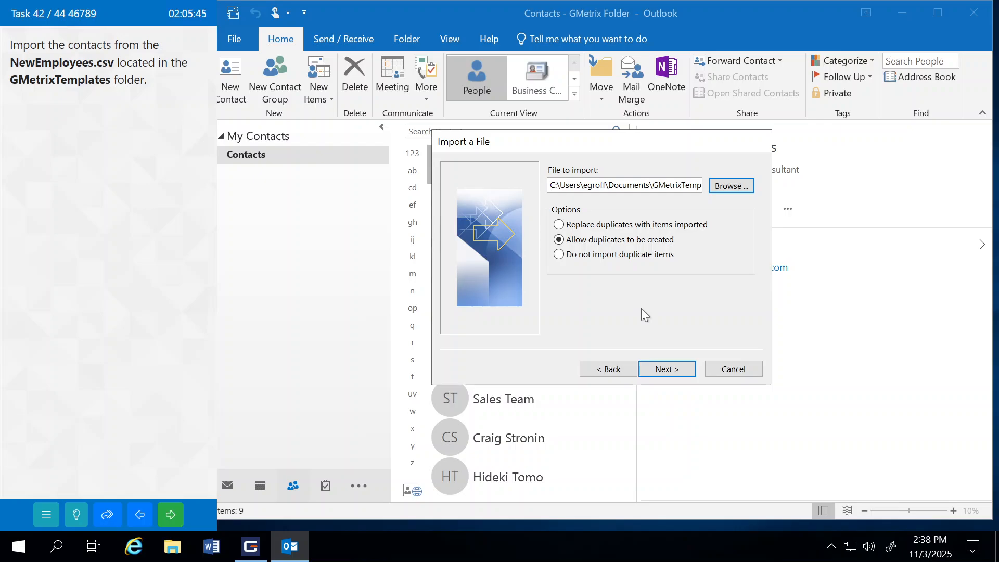
pyautogui.click(674, 370)
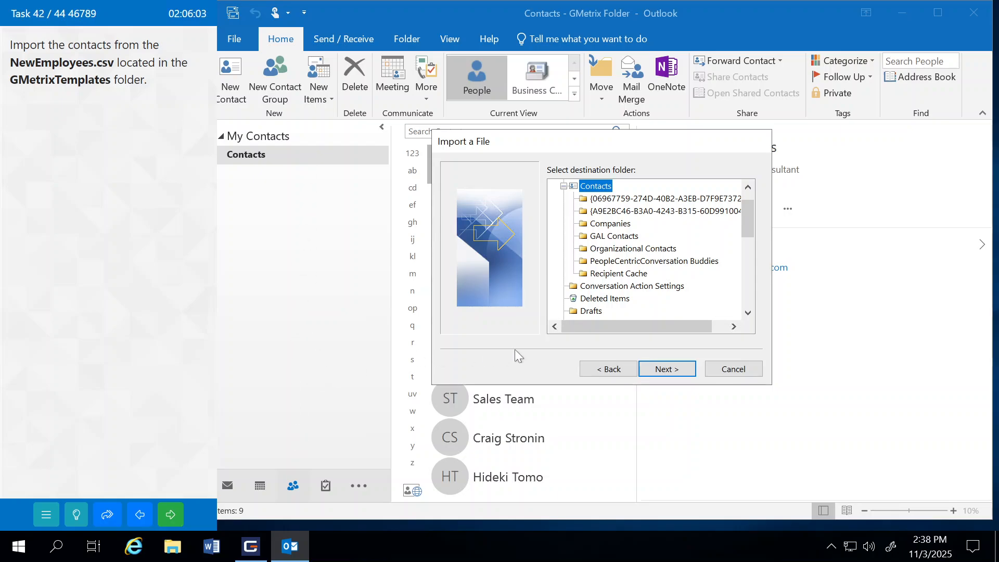
pyautogui.click(671, 367)
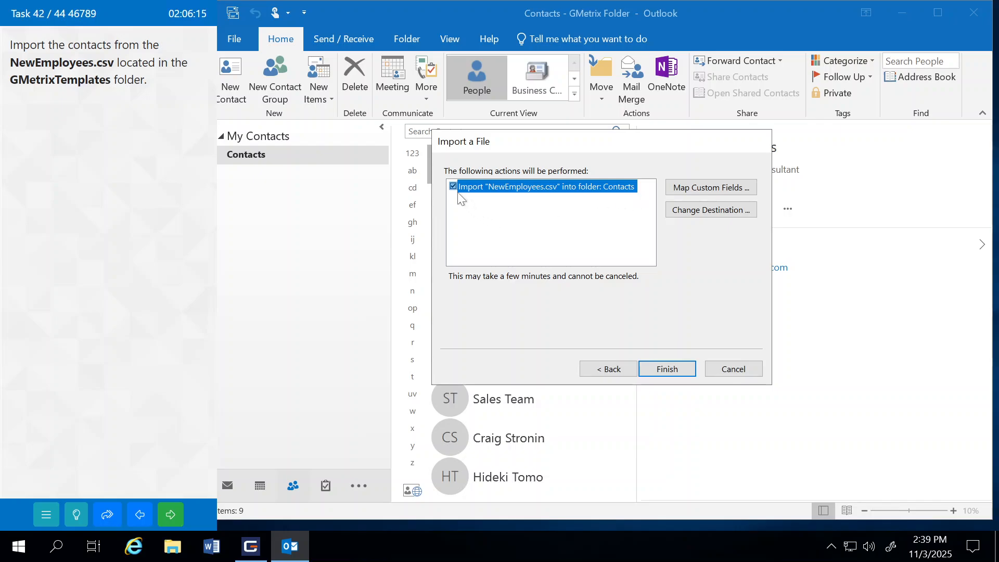
pyautogui.click(670, 370)
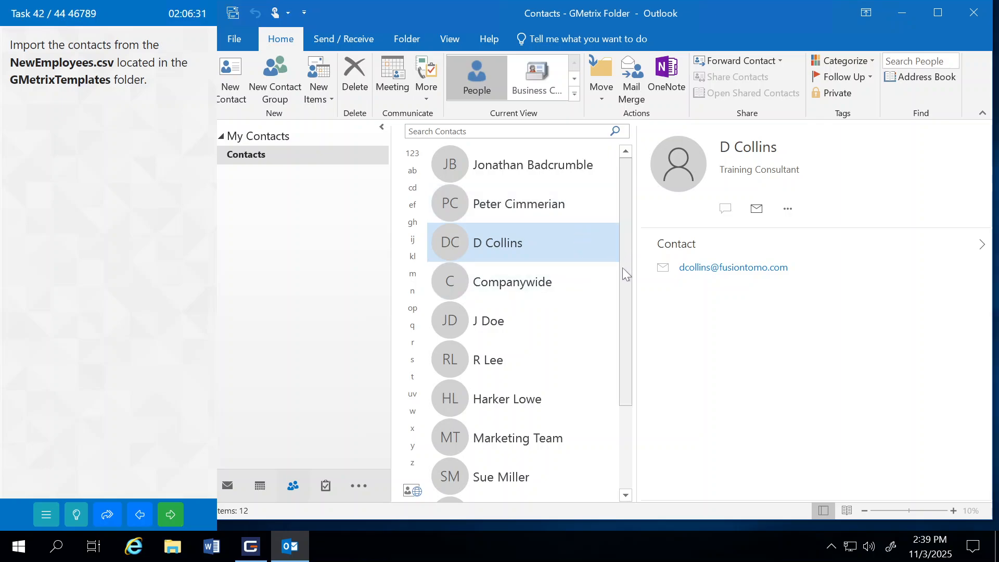
# Look through the contact list for the imported entries and submit the import answer to reach question 43.
pyautogui.moveTo(623, 268); pyautogui.dragTo(632, 366)
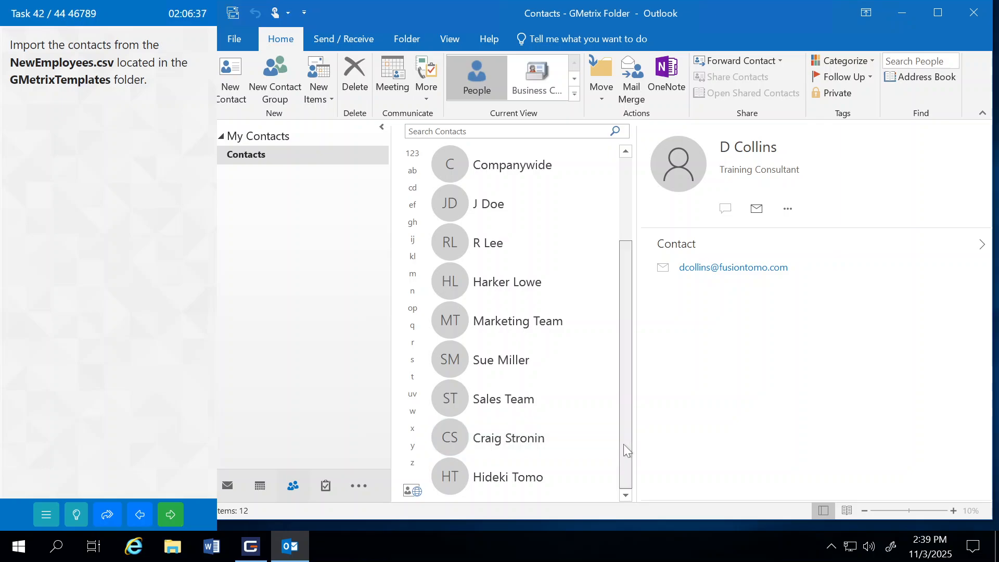
pyautogui.moveTo(623, 444); pyautogui.dragTo(615, 298)
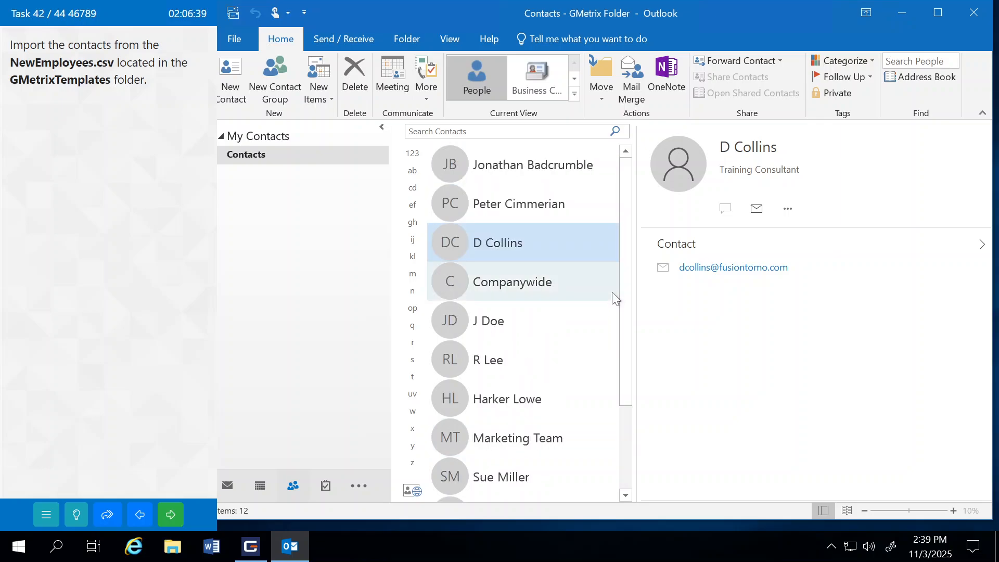
pyautogui.click(171, 514)
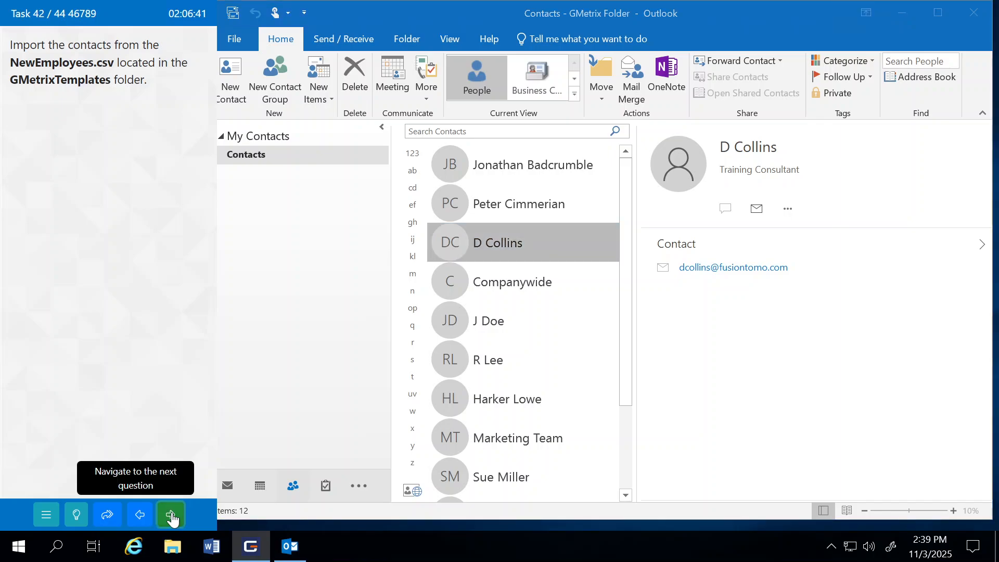
pyautogui.click(143, 298)
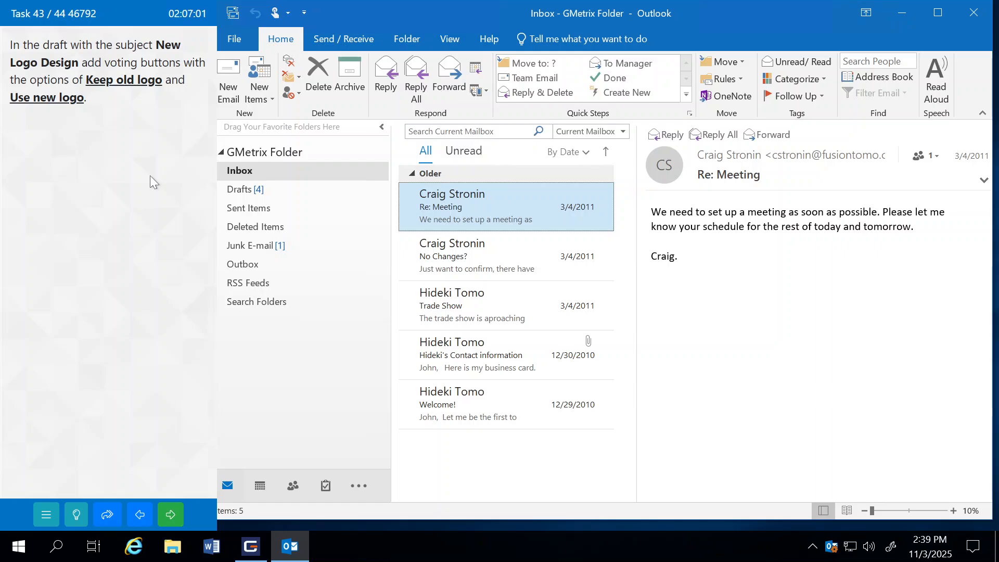
# Add custom voting buttons with the options "Keep old logo;Use new logo" to the New Logo Design draft.
pyautogui.click(257, 188)
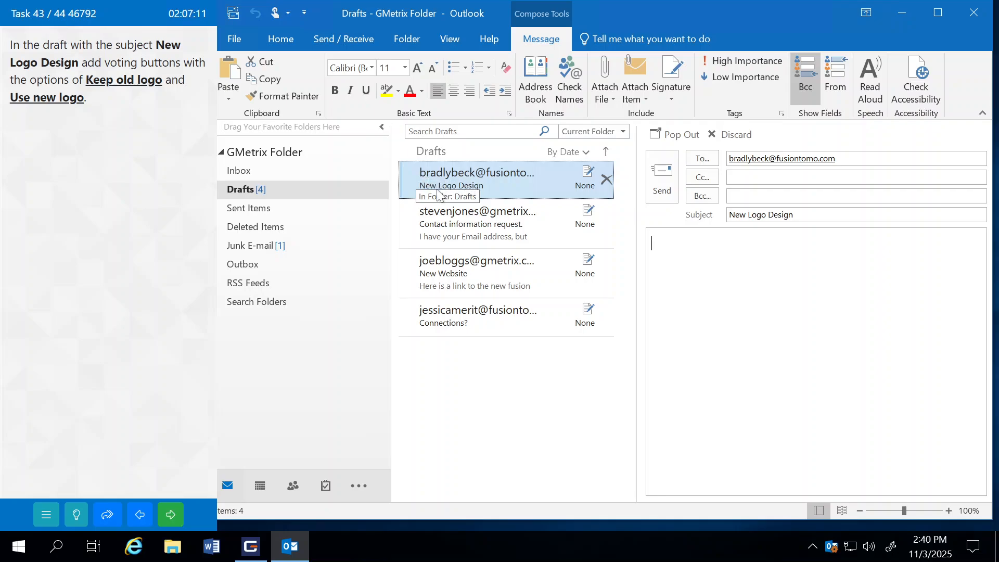
pyautogui.doubleClick(502, 184)
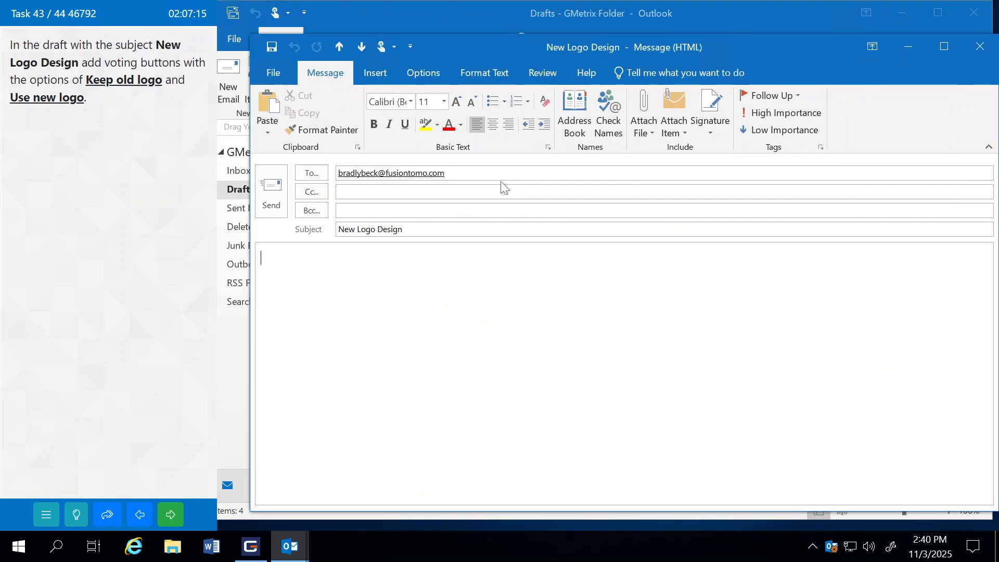
pyautogui.click(422, 73)
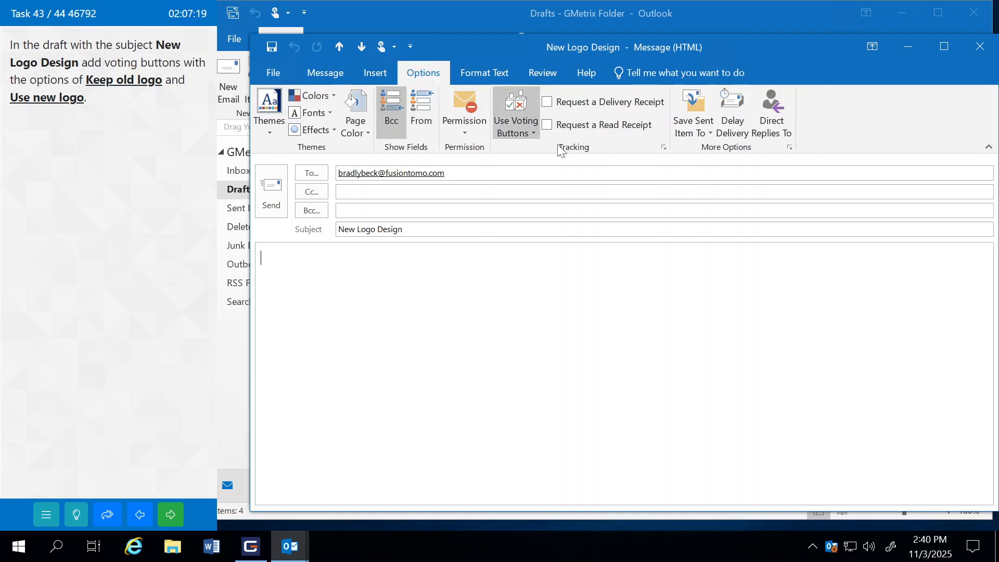
pyautogui.click(523, 134)
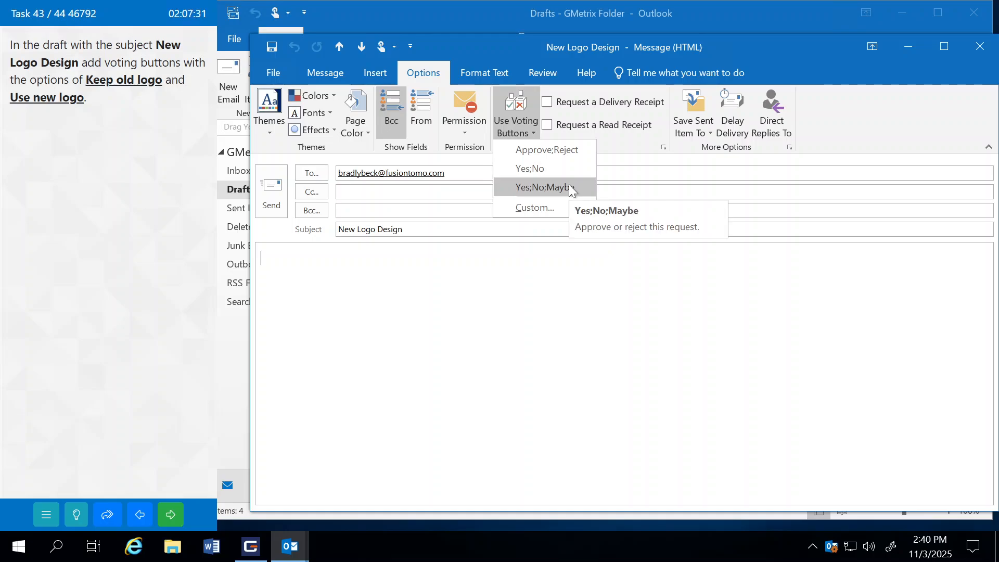
pyautogui.click(551, 207)
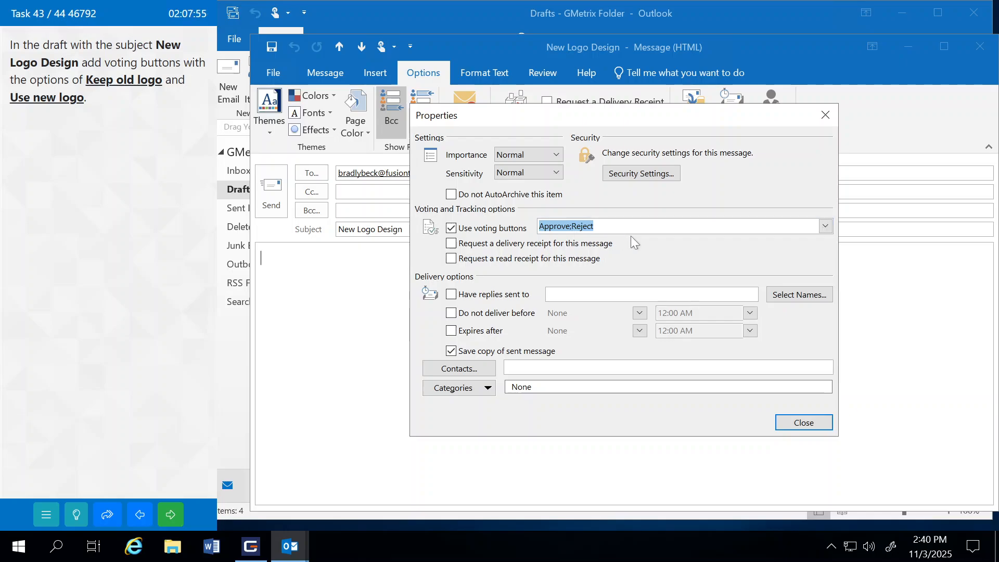
pyautogui.press('Delete')
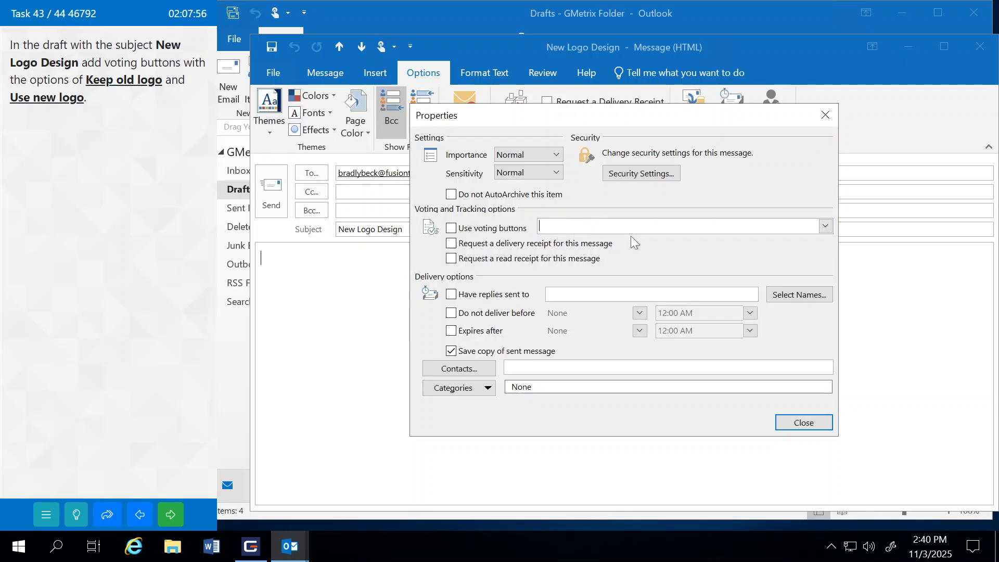
pyautogui.click(449, 232)
pyautogui.moveTo(539, 226); pyautogui.dragTo(593, 226)
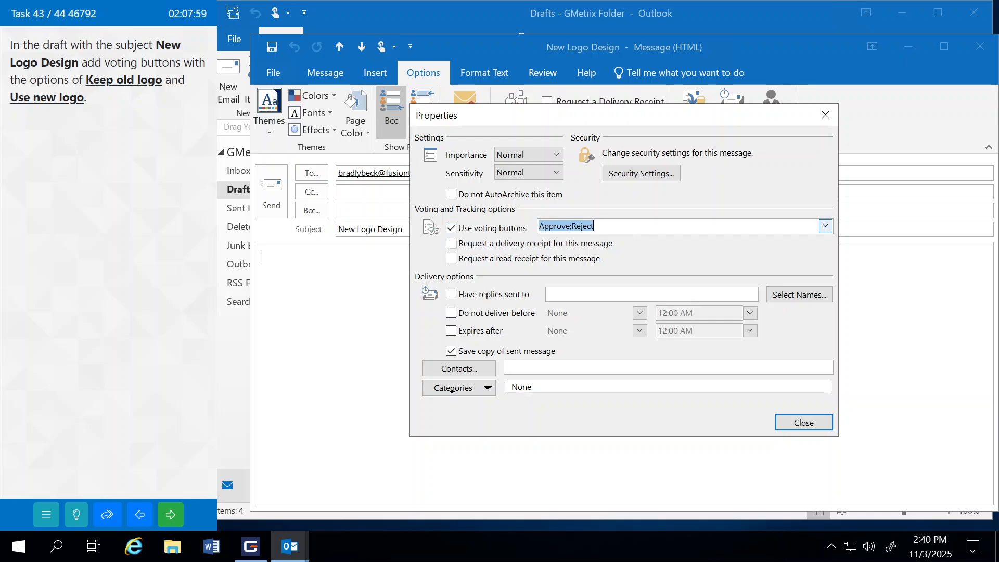
pyautogui.write('Ke')
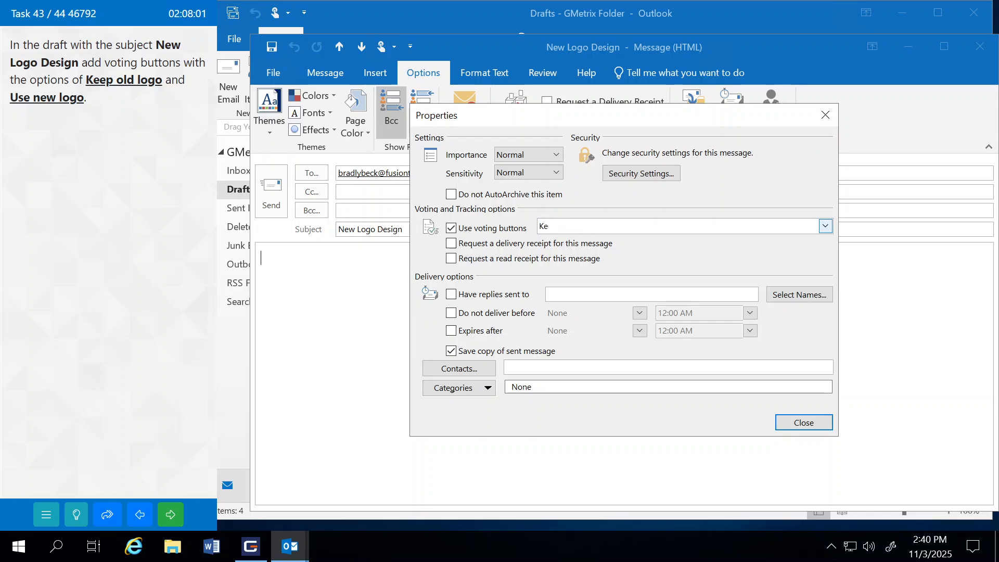
pyautogui.write('ep old logo;Use new logo')
pyautogui.click(789, 419)
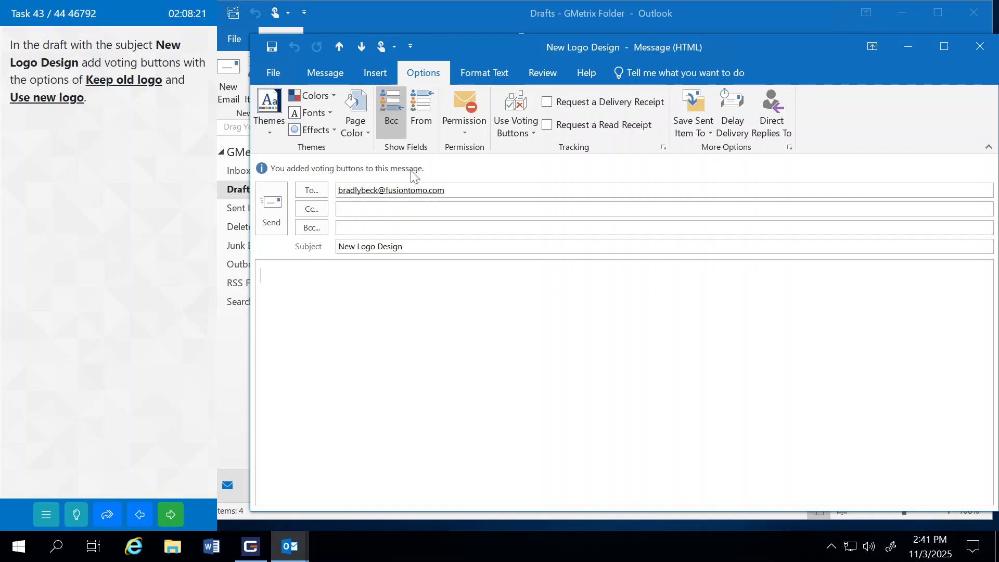
# Save and close the New Logo Design draft and submit the answer to reach question 44.
pyautogui.click(271, 48)
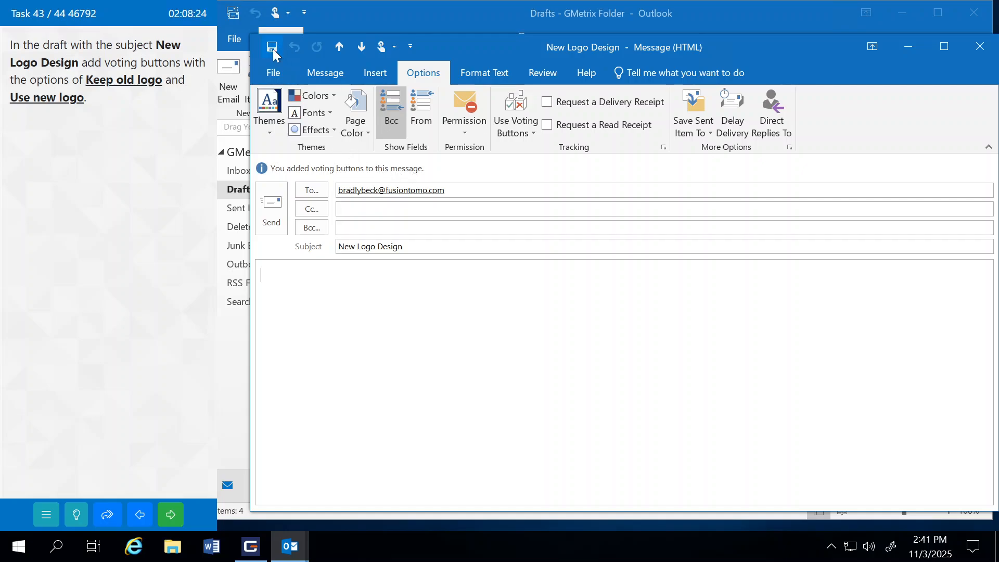
pyautogui.click(978, 48)
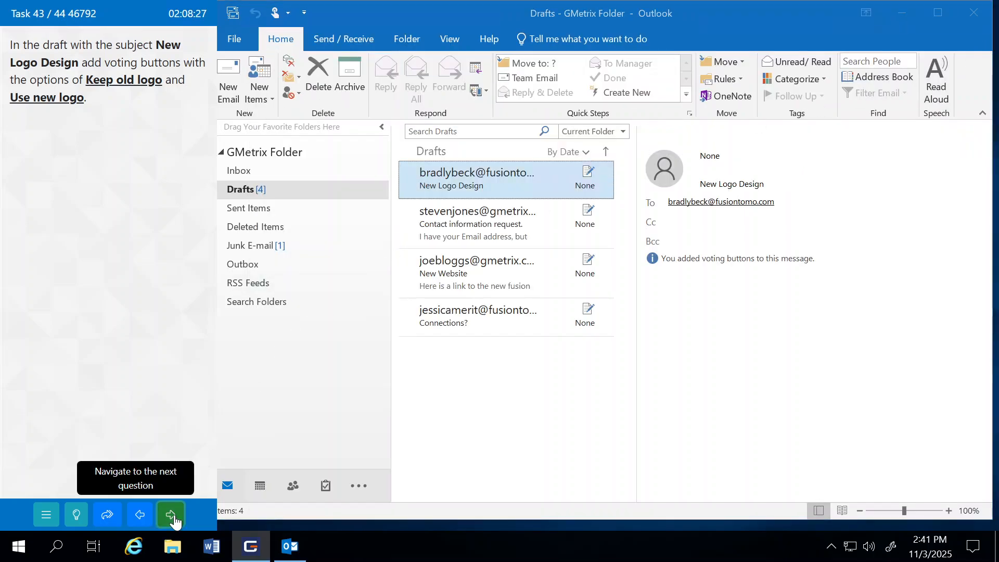
pyautogui.click(172, 515)
pyautogui.click(157, 305)
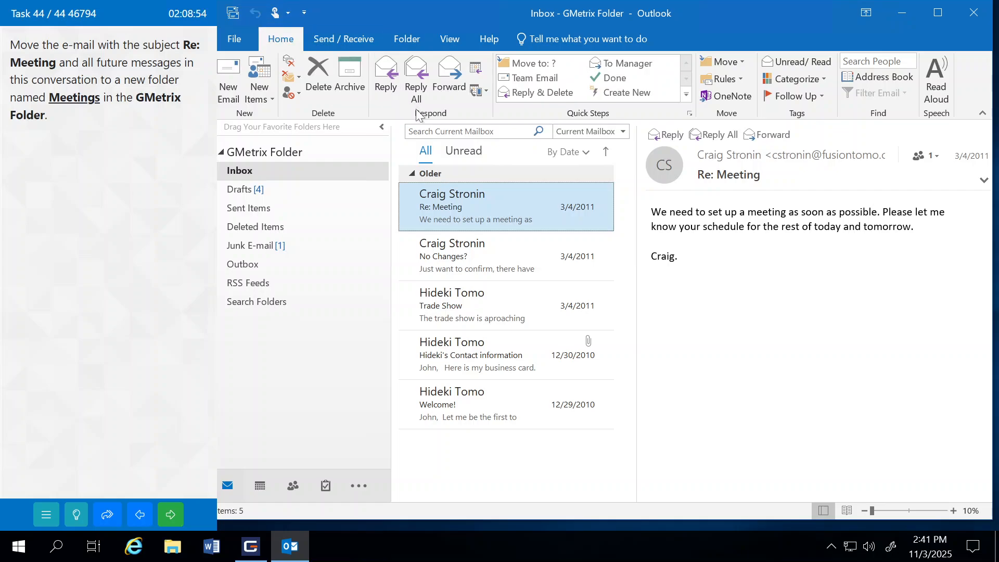
# Always move the Re: Meeting conversation from the Inbox to a new folder named Meetings created in GMetrix Folder.
pyautogui.rightClick(474, 207)
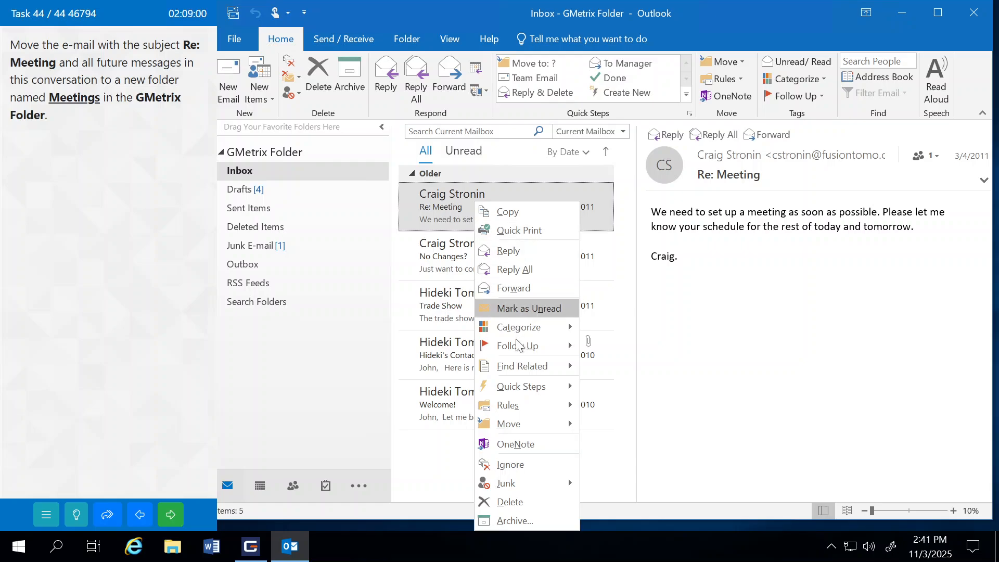
pyautogui.moveTo(526, 426)
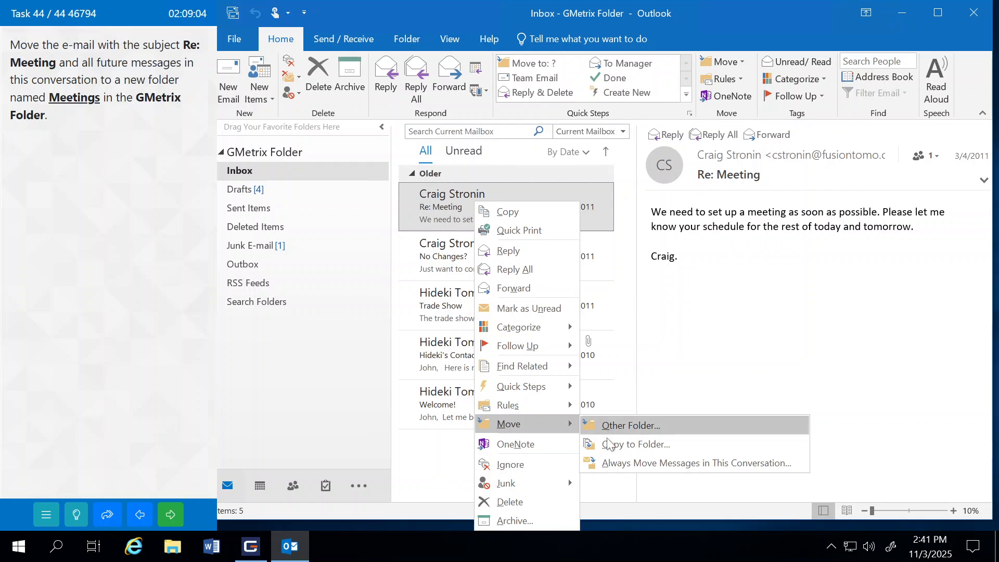
pyautogui.click(628, 465)
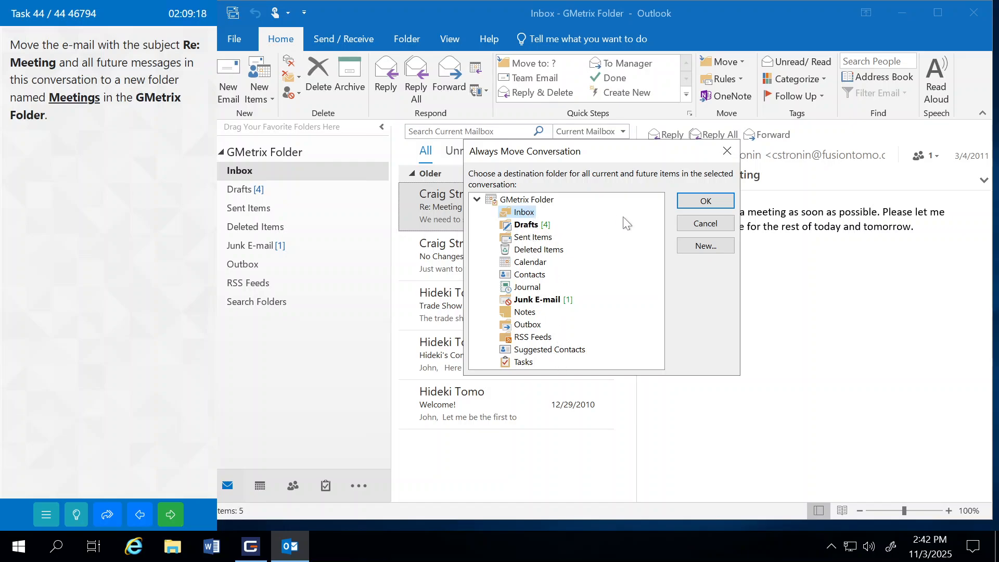
pyautogui.click(705, 245)
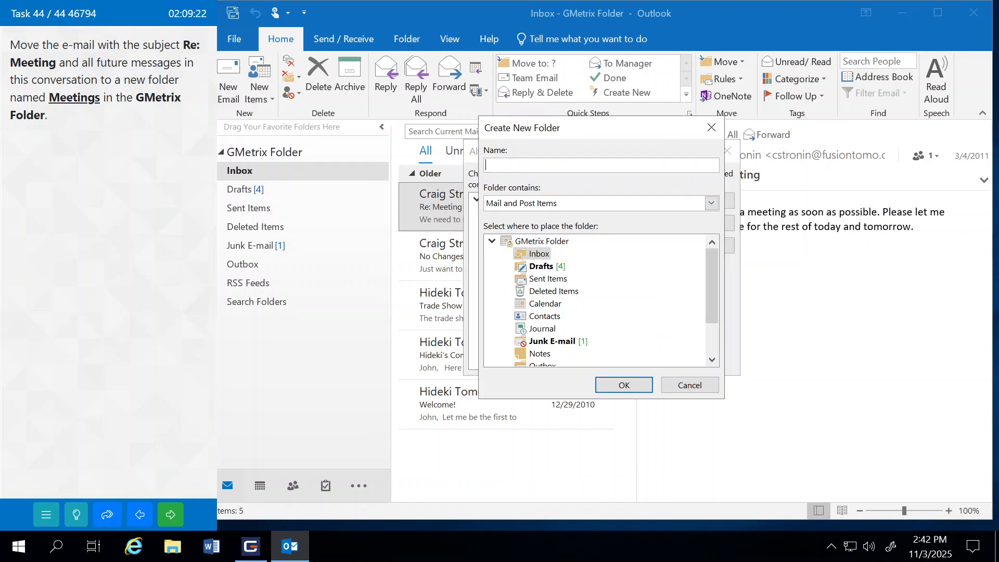
pyautogui.write('Meetings')
pyautogui.click(531, 243)
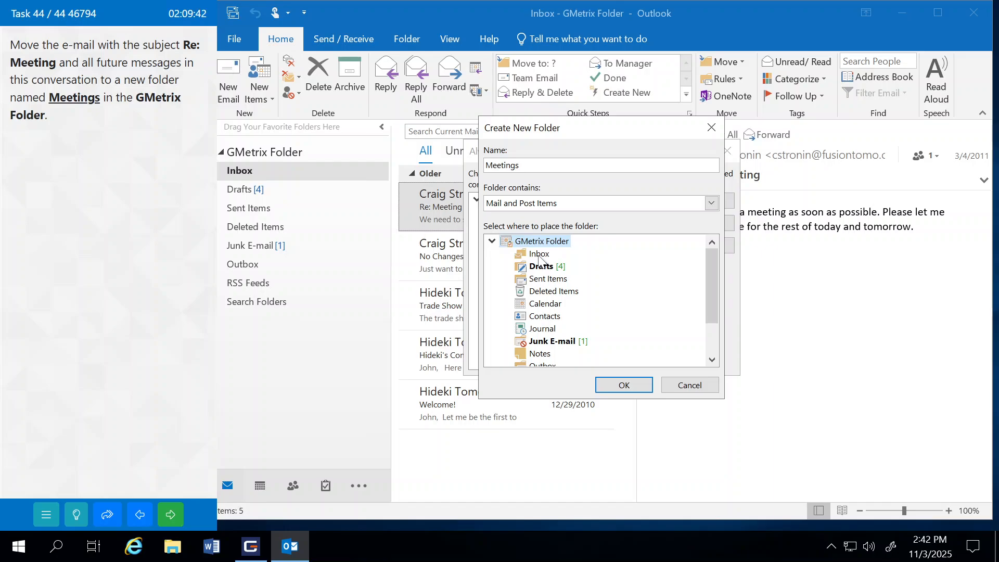
pyautogui.click(625, 384)
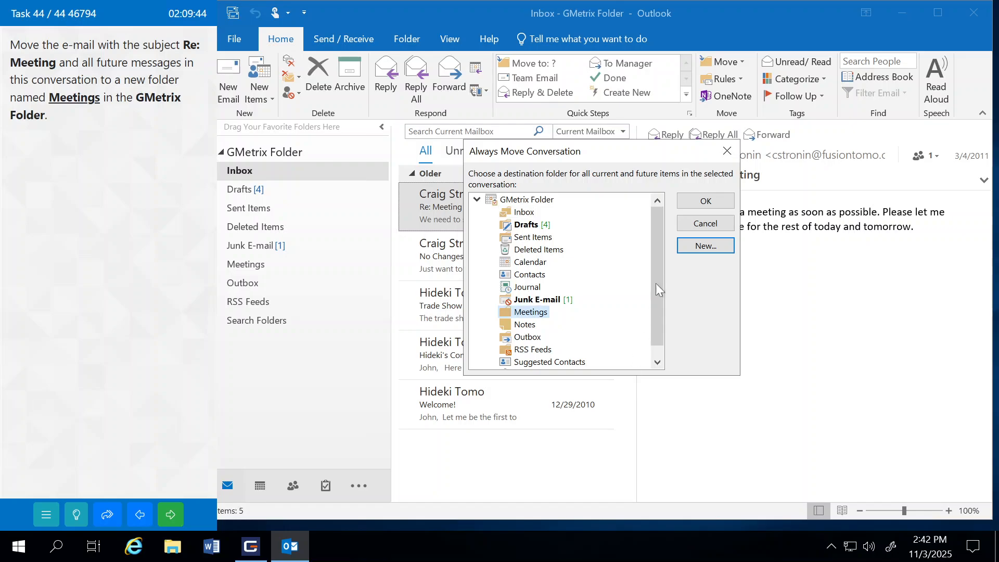
pyautogui.click(703, 205)
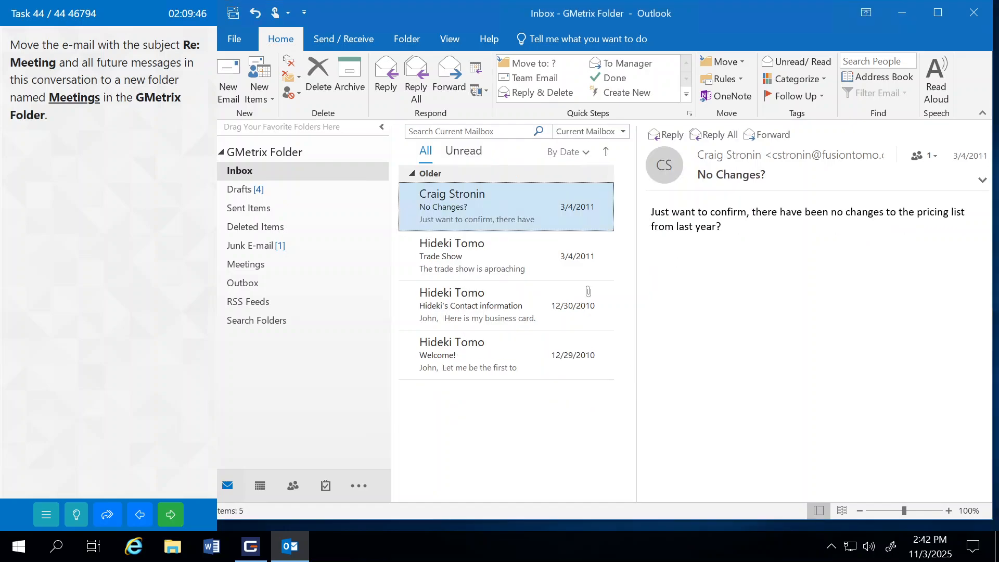
# Submit the moving conversation answer, review the question list and finish the practice test for grading.
pyautogui.click(171, 515)
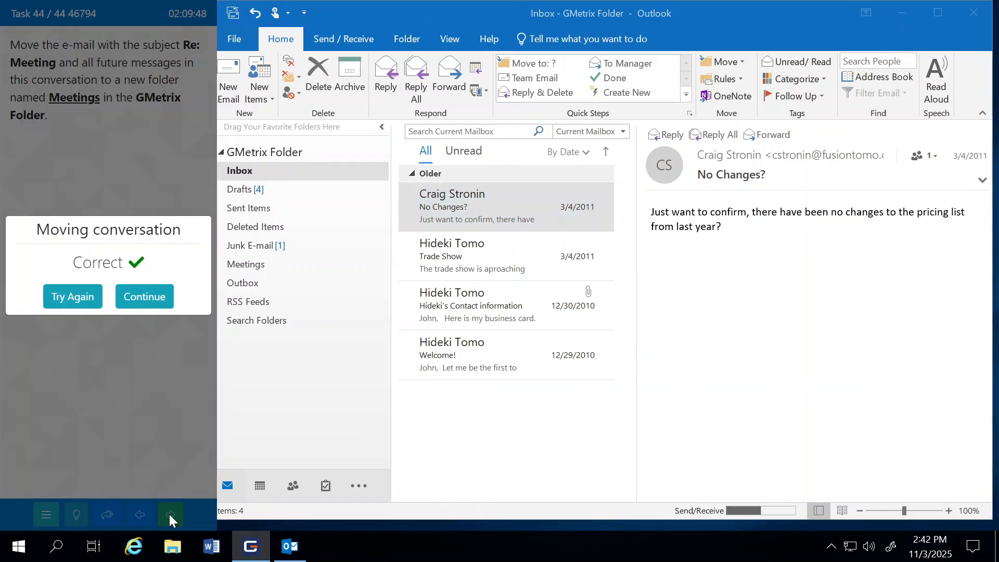
pyautogui.click(135, 296)
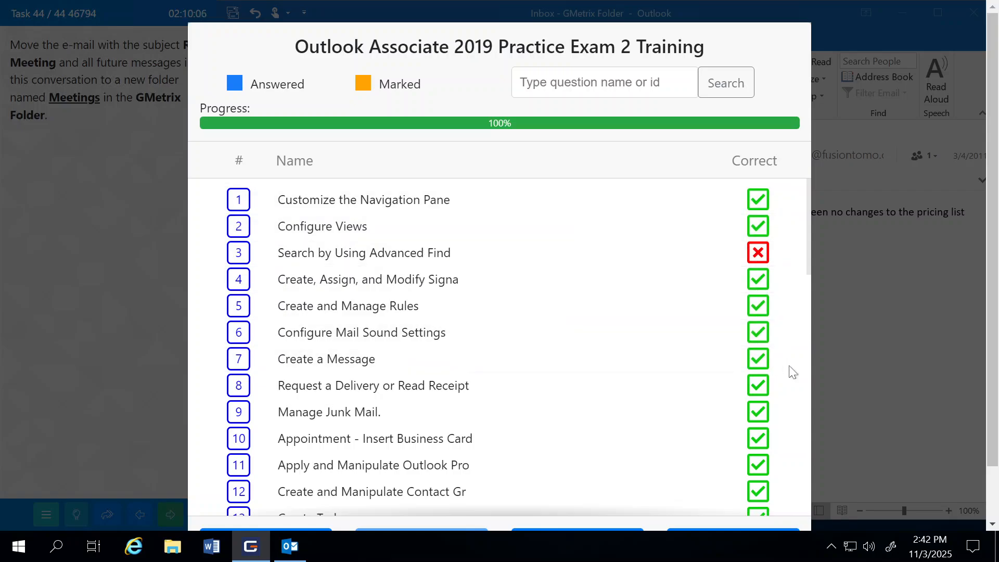
pyautogui.scroll(-15, 793, 372)
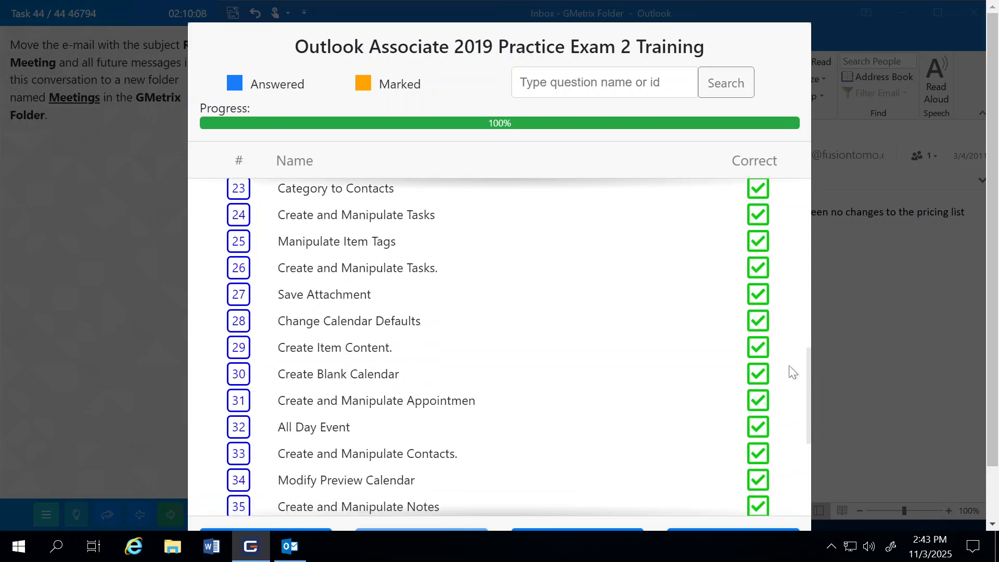
pyautogui.scroll(-3, 854, 368)
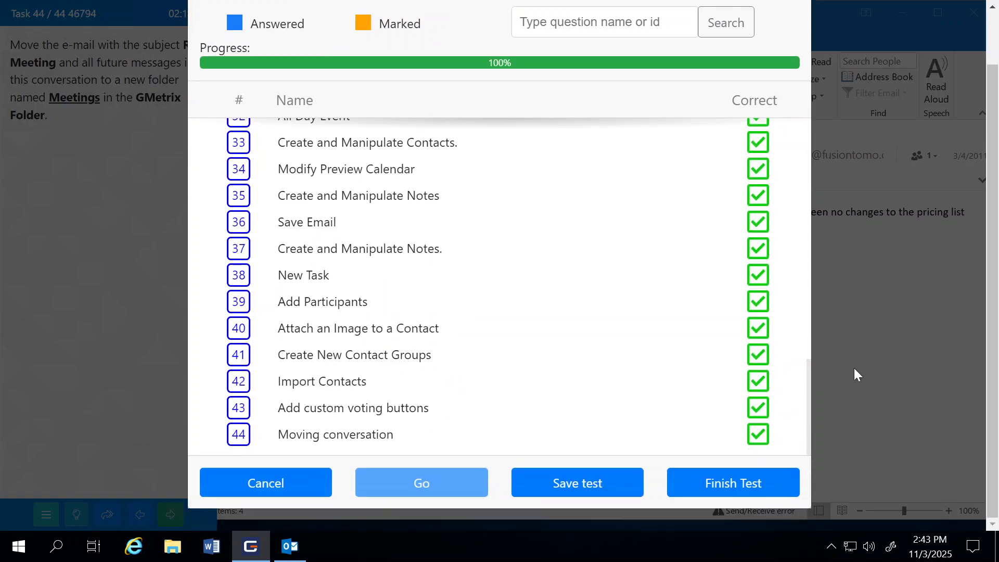
pyautogui.click(713, 484)
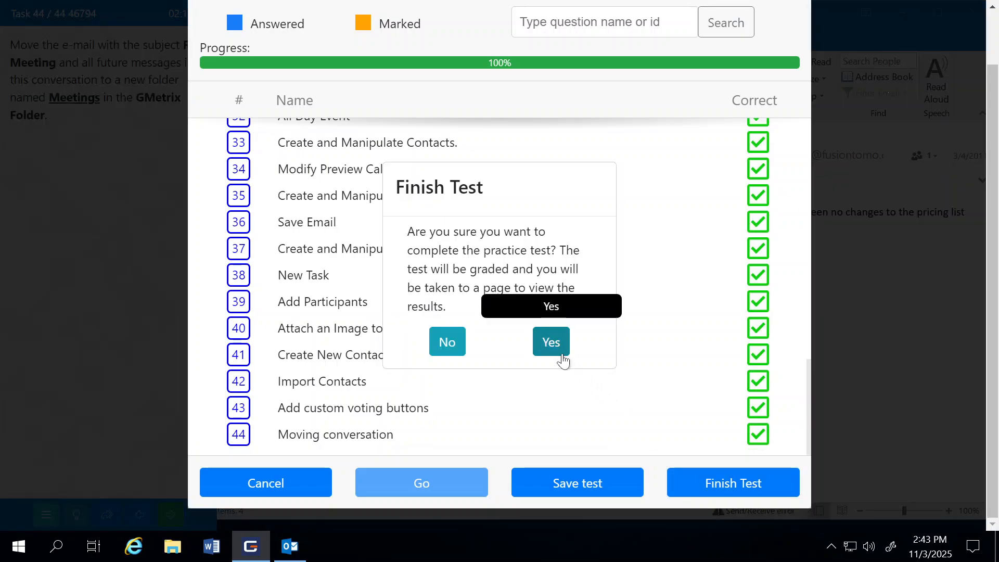
pyautogui.click(561, 349)
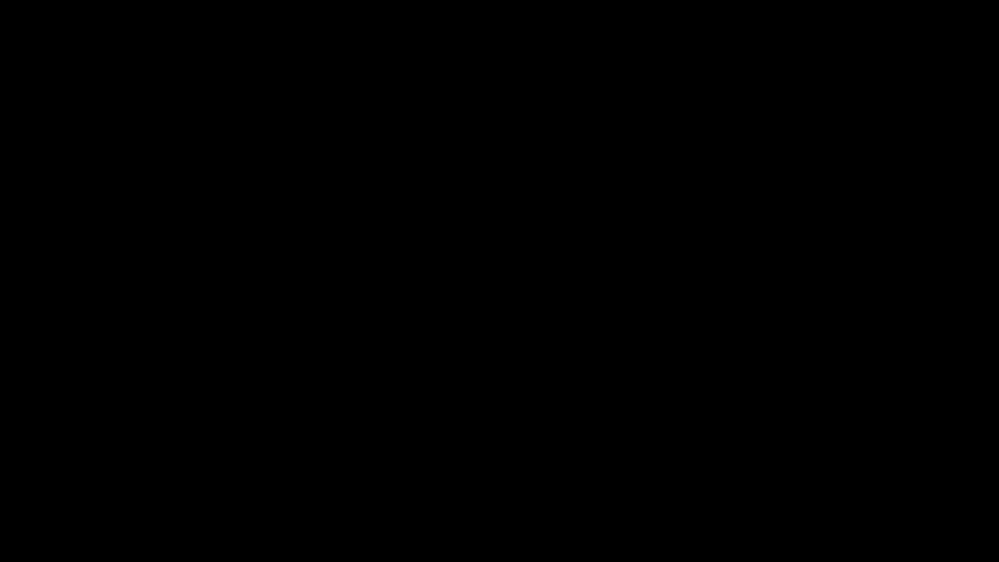